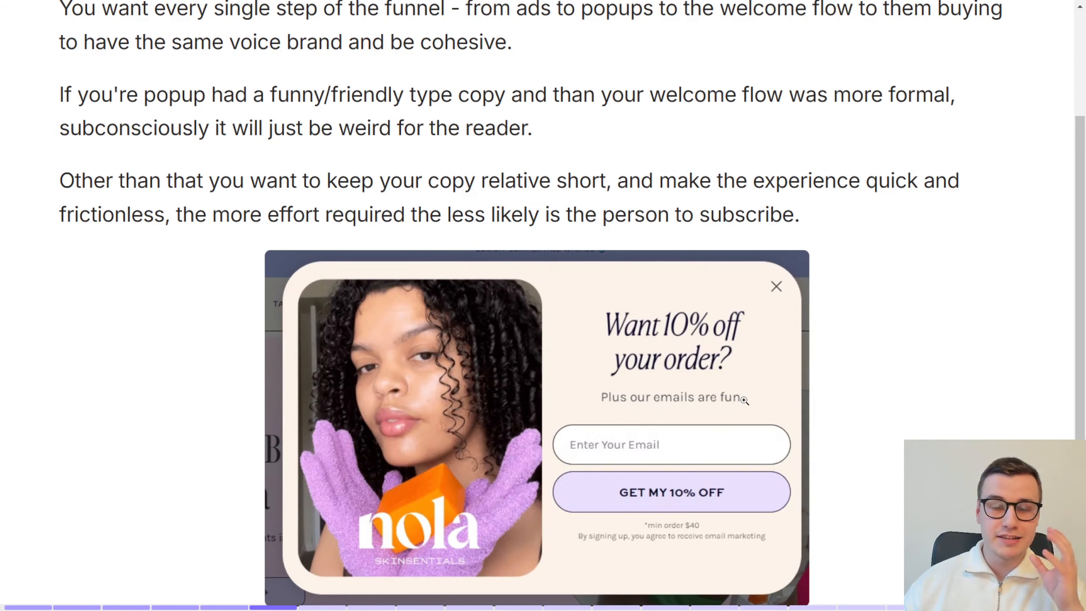
Step: Read the Step 1.3 brand voice guidance, highlighting the advice on short copy and low effort, and examine the nola popup example
{"action": "scroll", "coordinate": [745, 401], "scroll_direction": "up", "scroll_amount": 2}
{"action": "scroll", "coordinate": [743, 410], "scroll_direction": "down", "scroll_amount": 3}
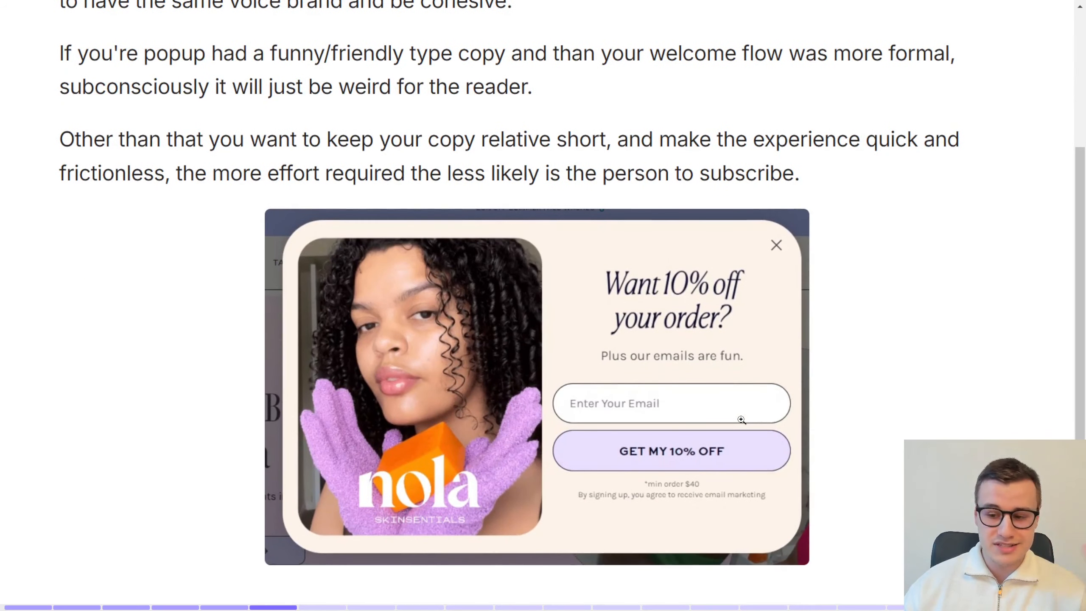
{"action": "scroll", "coordinate": [742, 420], "scroll_direction": "up", "scroll_amount": 3}
{"action": "scroll", "coordinate": [742, 420], "scroll_direction": "down", "scroll_amount": 3}
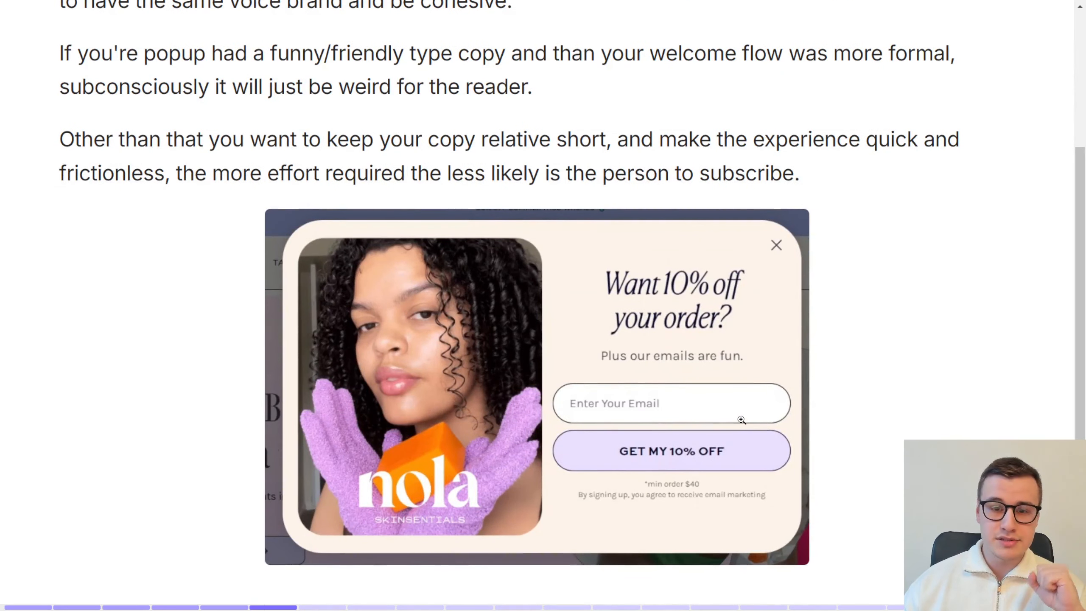
{"action": "scroll", "coordinate": [664, 327], "scroll_direction": "up", "scroll_amount": 2}
{"action": "left_click_drag", "start_coordinate": [298, 285], "coordinate": [664, 231]}
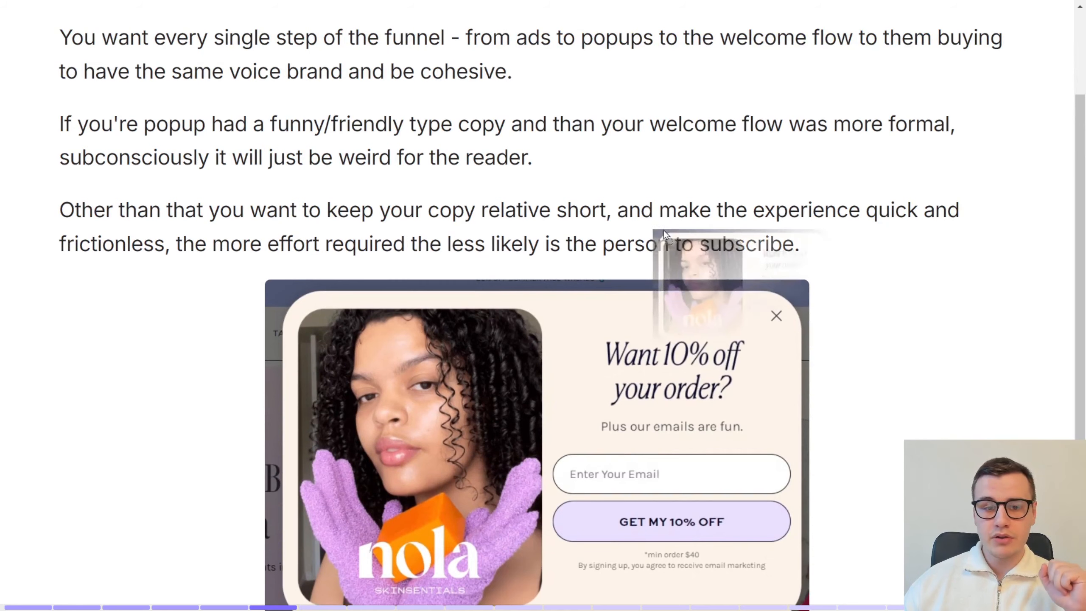
{"action": "left_click_drag", "start_coordinate": [441, 210], "coordinate": [680, 214]}
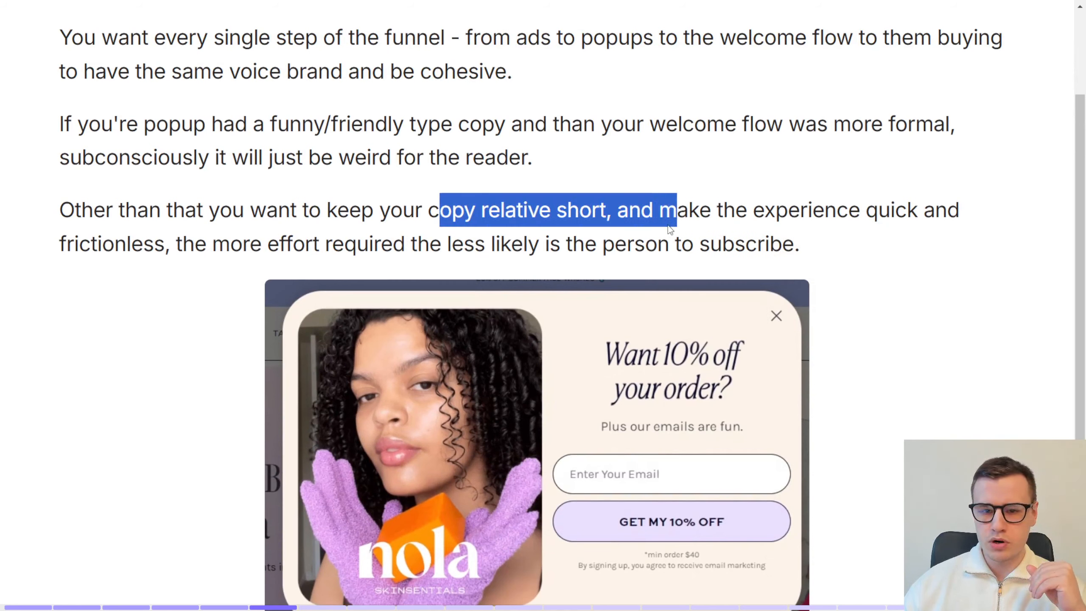
{"action": "left_click", "coordinate": [758, 216]}
{"action": "left_click_drag", "start_coordinate": [800, 238], "coordinate": [56, 253]}
{"action": "left_click", "coordinate": [55, 255]}
{"action": "left_click_drag", "start_coordinate": [143, 246], "coordinate": [842, 253]}
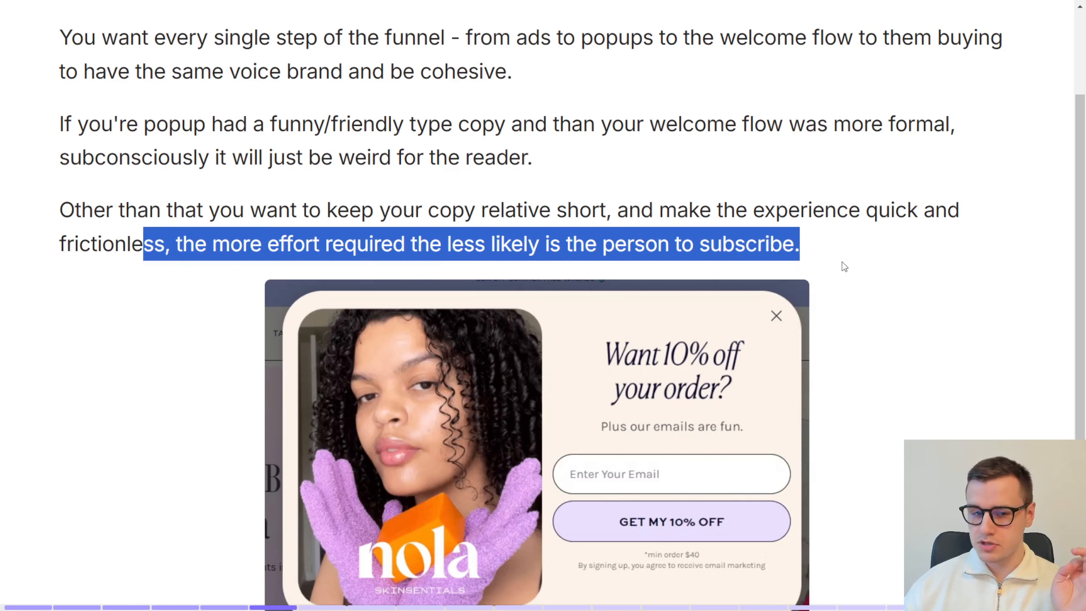
{"action": "scroll", "coordinate": [226, 321], "scroll_direction": "up", "scroll_amount": 3}
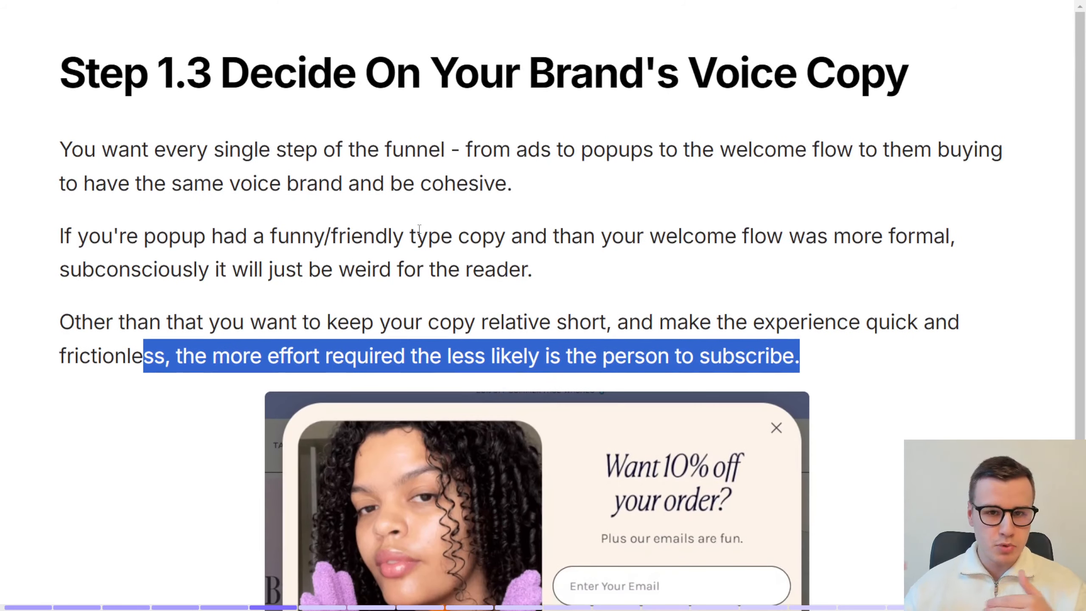
{"action": "scroll", "coordinate": [419, 230], "scroll_direction": "down", "scroll_amount": 3}
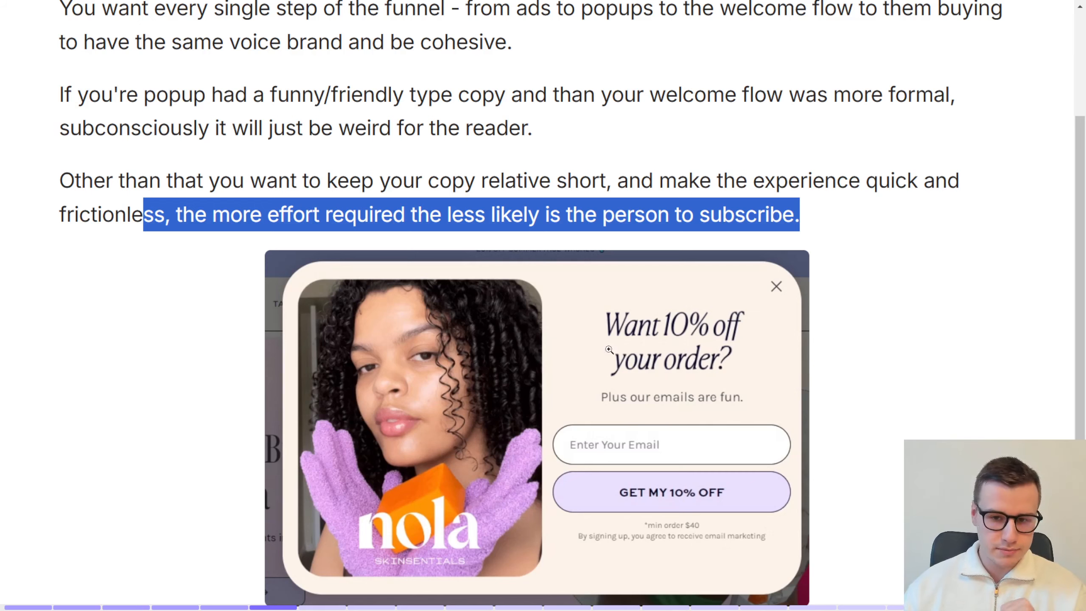
{"action": "scroll", "coordinate": [815, 391], "scroll_direction": "down", "scroll_amount": 1}
Step: Read the Step 1.4 creatives guidance, highlighting the advice on people pointing or looking at the offer, and examine the popup examples
{"action": "left_click", "coordinate": [817, 393]}
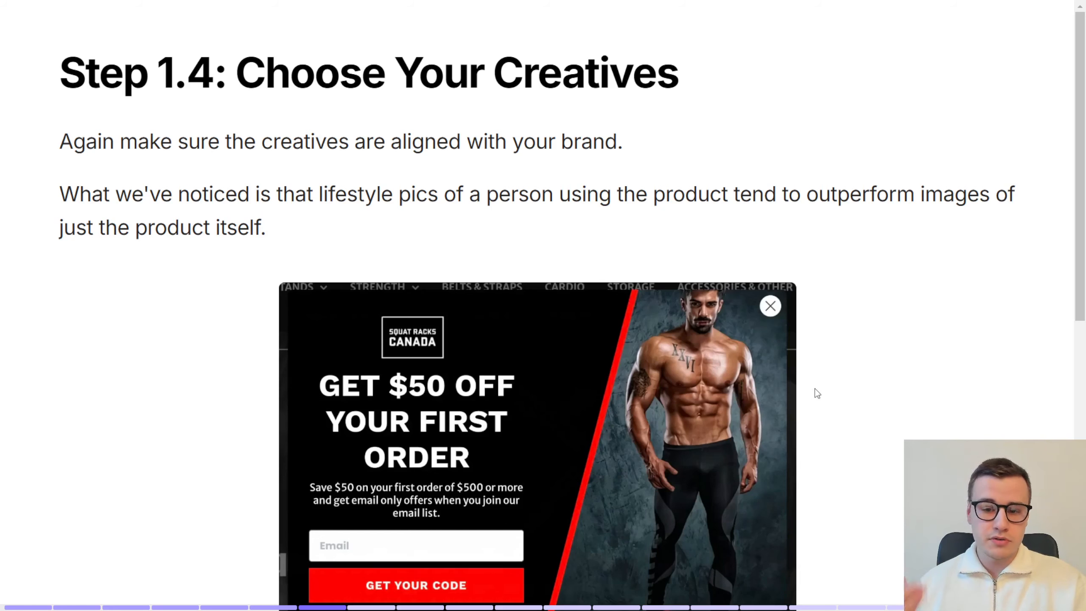
{"action": "scroll", "coordinate": [818, 394], "scroll_direction": "down", "scroll_amount": 2}
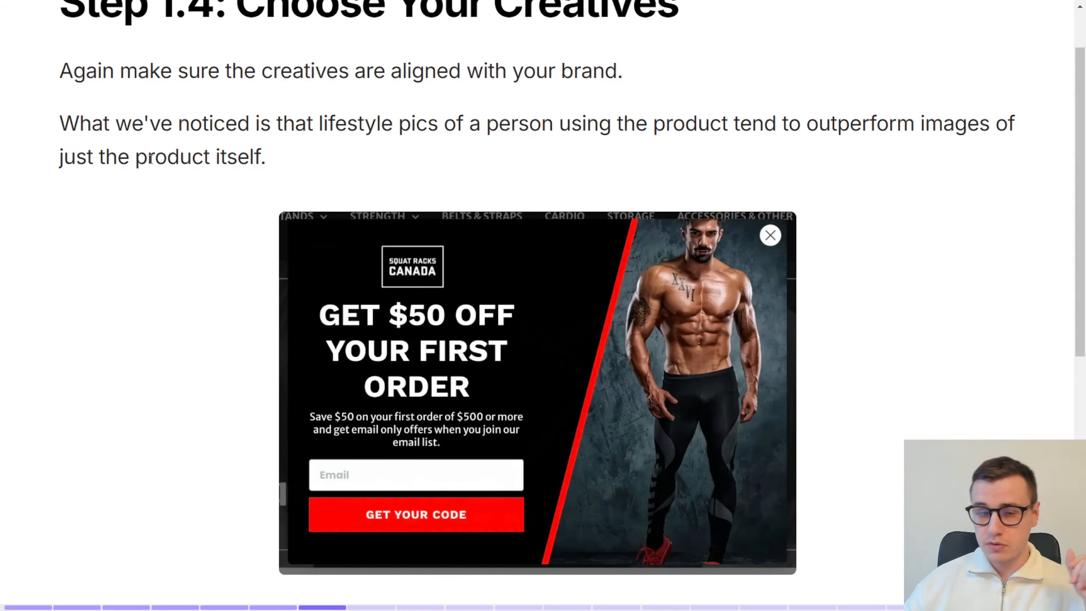
{"action": "scroll", "coordinate": [208, 246], "scroll_direction": "down", "scroll_amount": 3}
{"action": "scroll", "coordinate": [209, 246], "scroll_direction": "down", "scroll_amount": 6}
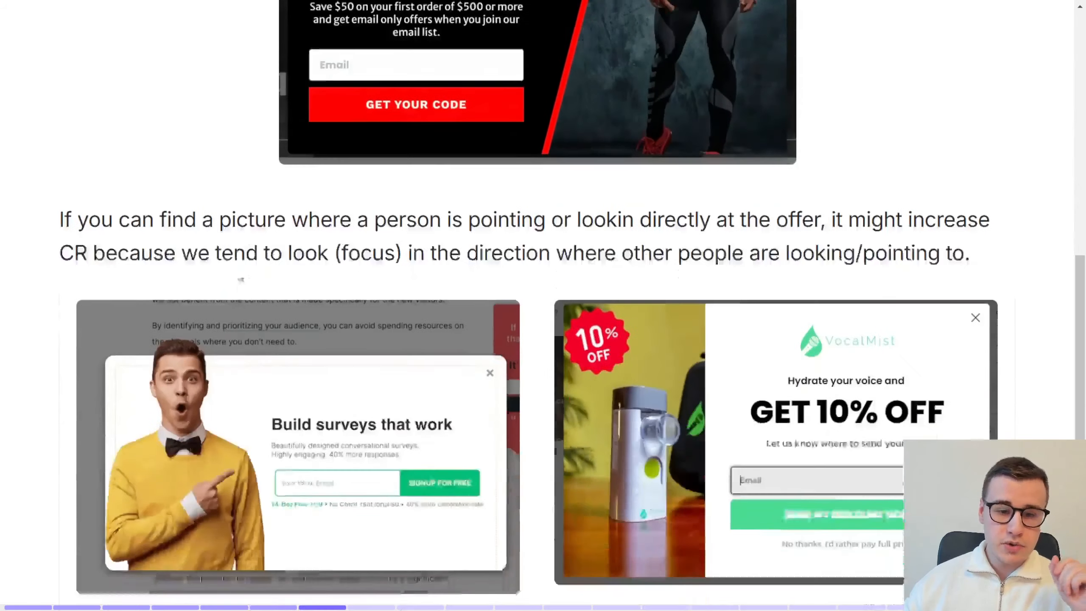
{"action": "left_click_drag", "start_coordinate": [398, 208], "coordinate": [867, 217]}
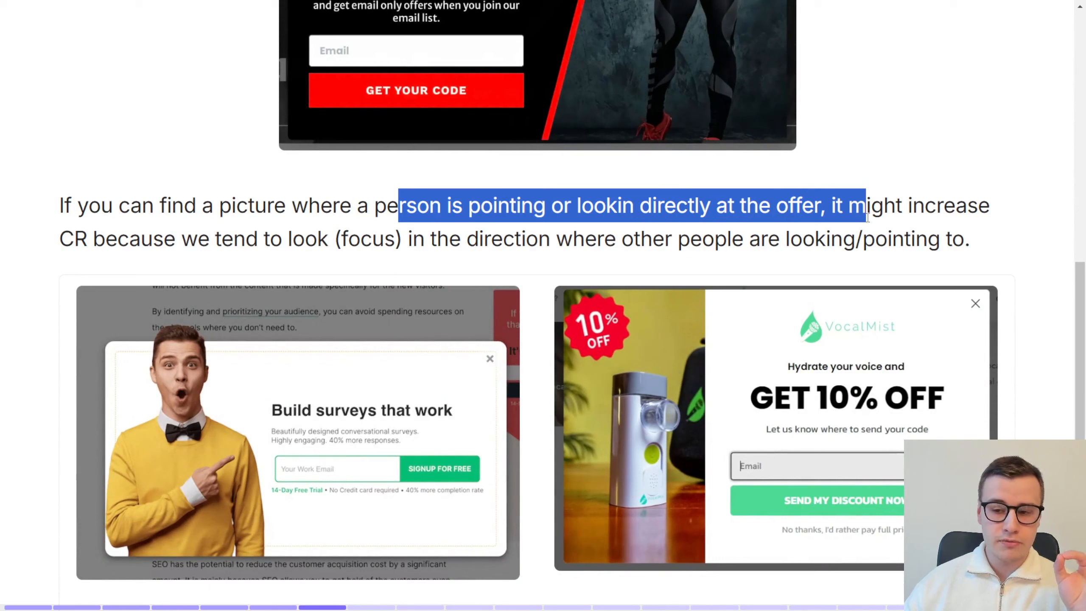
{"action": "left_click_drag", "start_coordinate": [63, 244], "coordinate": [269, 242]}
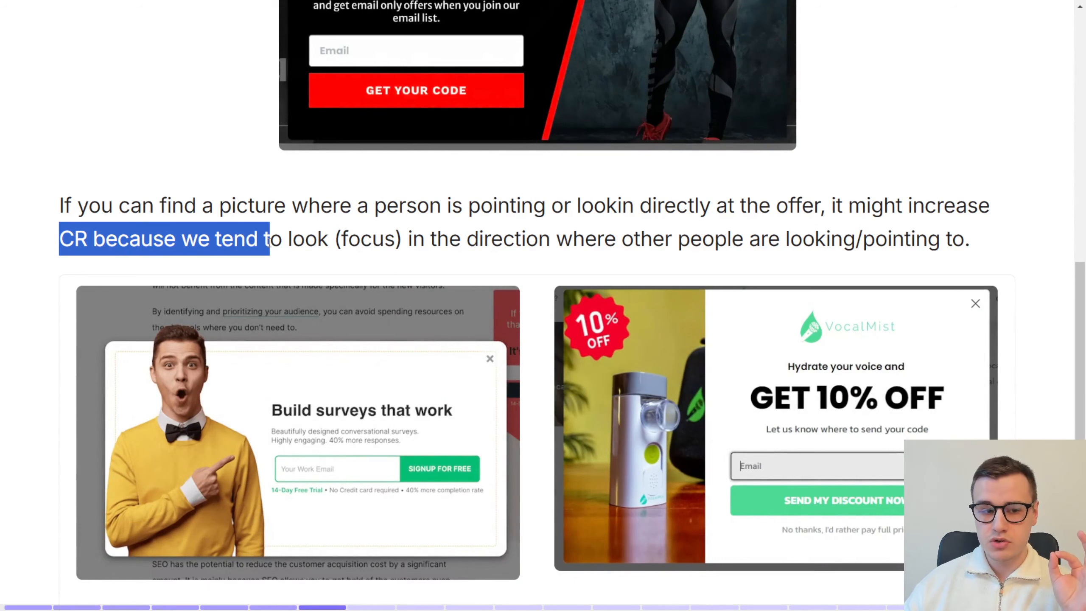
{"action": "left_click", "coordinate": [323, 242]}
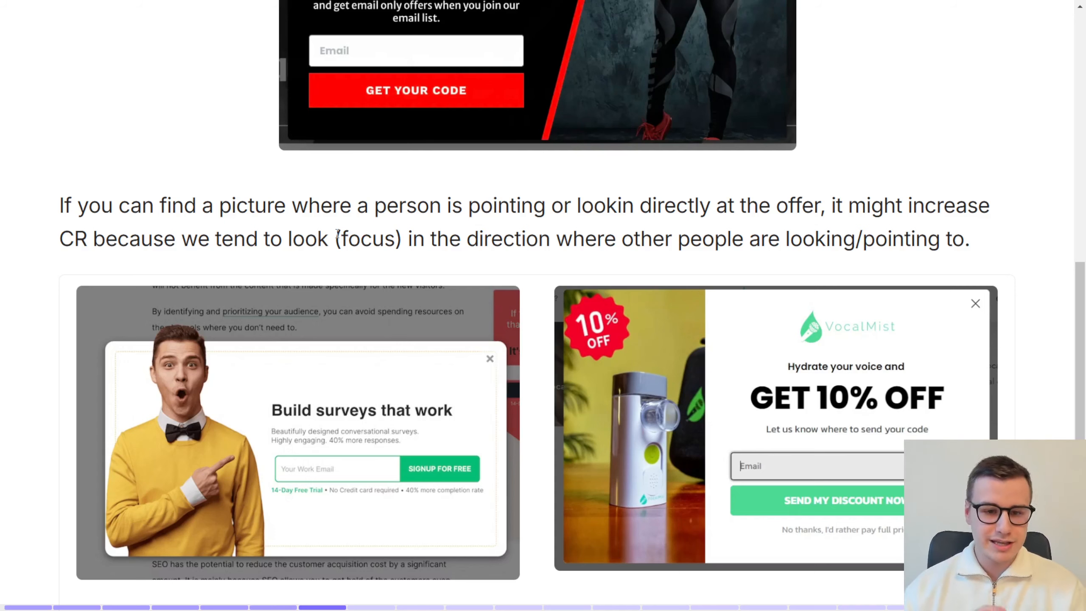
{"action": "scroll", "coordinate": [337, 233], "scroll_direction": "down", "scroll_amount": 1}
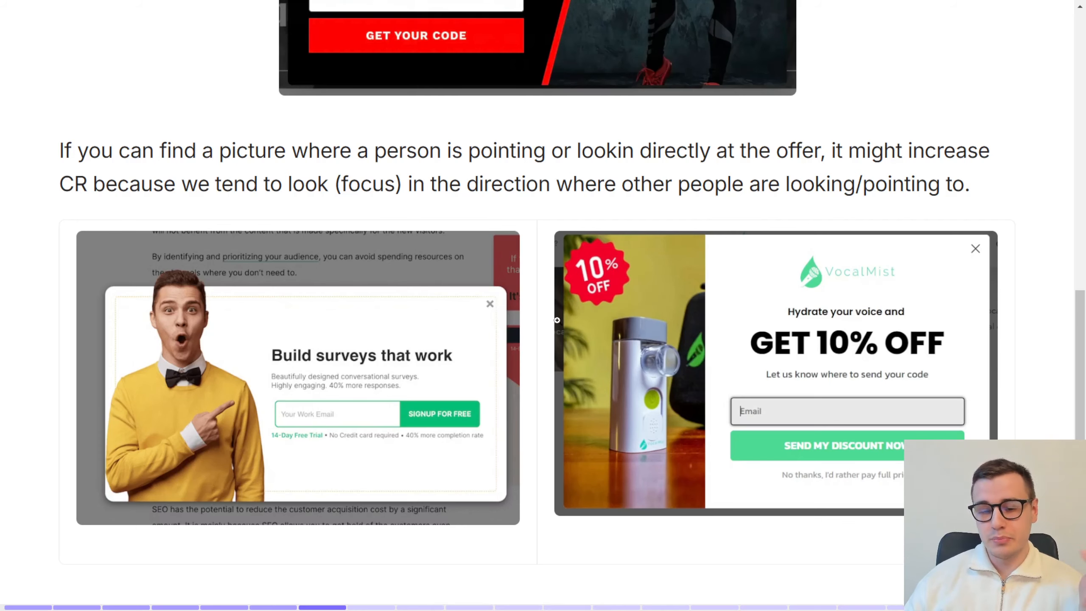
Step: Advance to Step 2 and play the embedded step-by-step video on creating the popup inside Klaviyo
{"action": "scroll", "coordinate": [557, 320], "scroll_direction": "up", "scroll_amount": 3}
{"action": "scroll", "coordinate": [556, 317], "scroll_direction": "down", "scroll_amount": 3}
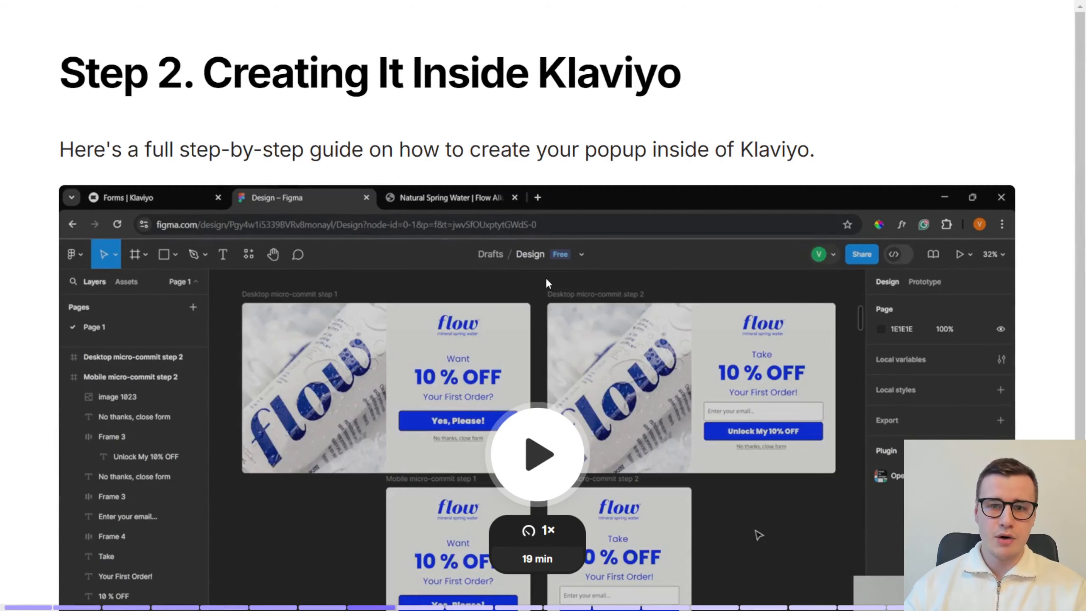
{"action": "scroll", "coordinate": [547, 291], "scroll_direction": "down", "scroll_amount": 3}
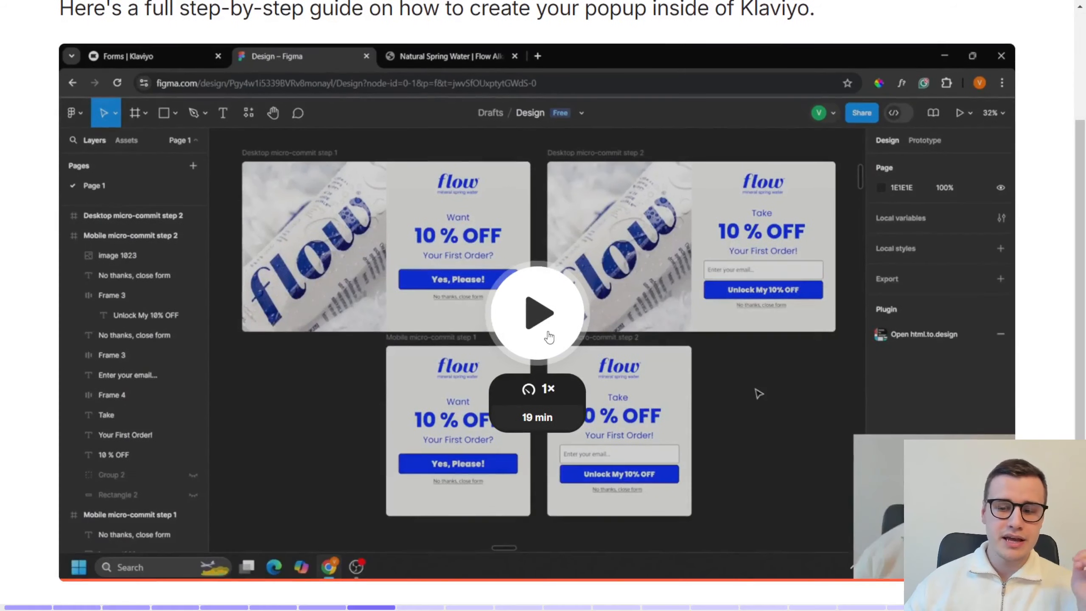
{"action": "left_click", "coordinate": [546, 333]}
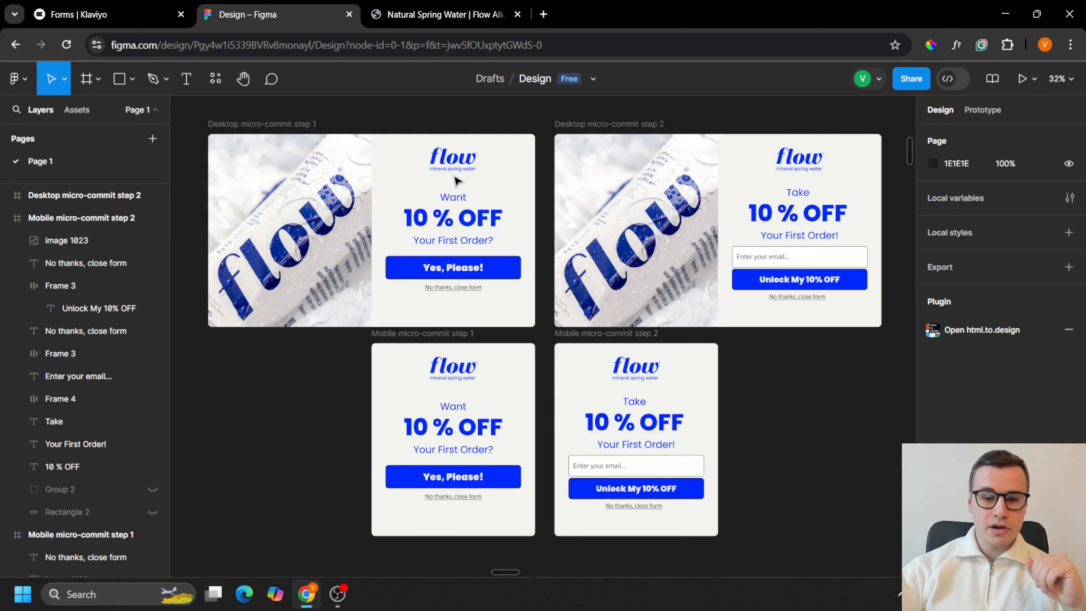
Step: Review the branding, colors and imagery on the Flow water homepage, and close that page
{"action": "left_click", "coordinate": [415, 15]}
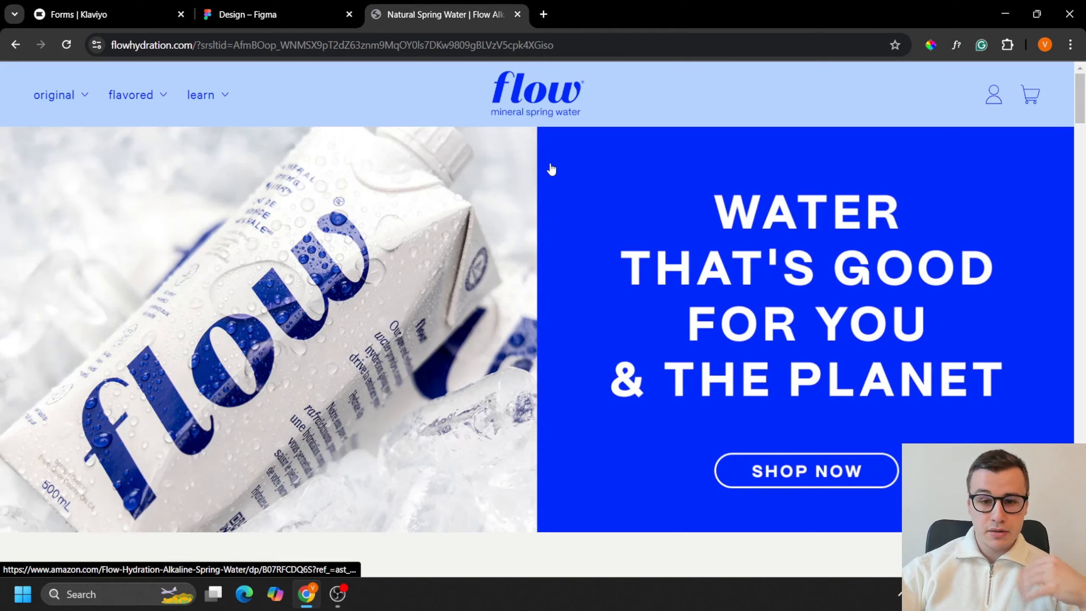
{"action": "scroll", "coordinate": [581, 184], "scroll_direction": "down", "scroll_amount": 2}
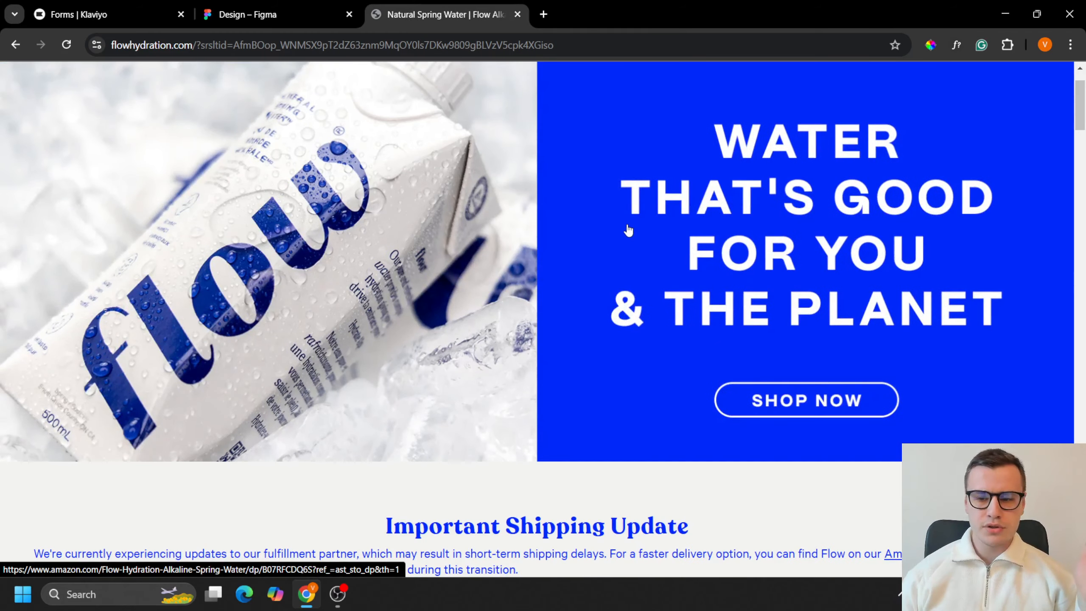
{"action": "scroll", "coordinate": [628, 230], "scroll_direction": "down", "scroll_amount": 15}
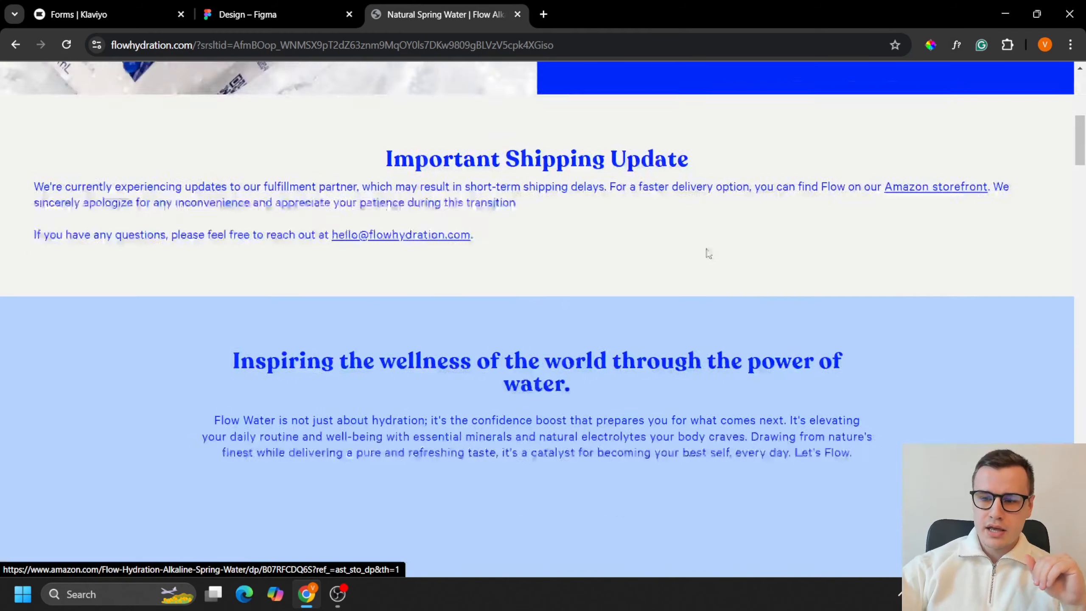
{"action": "scroll", "coordinate": [983, 305], "scroll_direction": "down", "scroll_amount": 20}
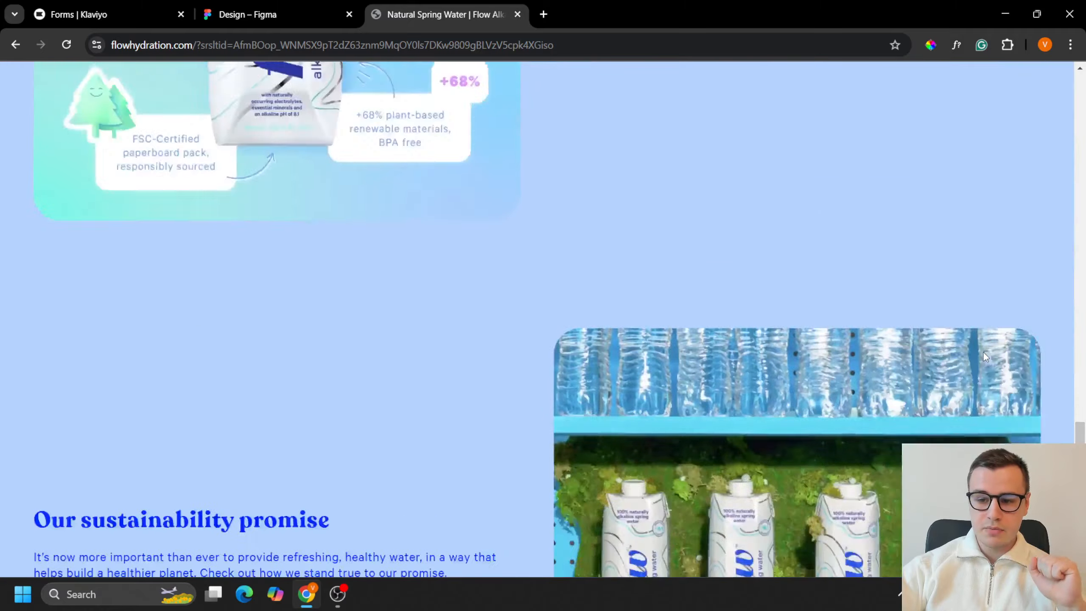
{"action": "left_click_drag", "start_coordinate": [1082, 529], "coordinate": [1085, 125]}
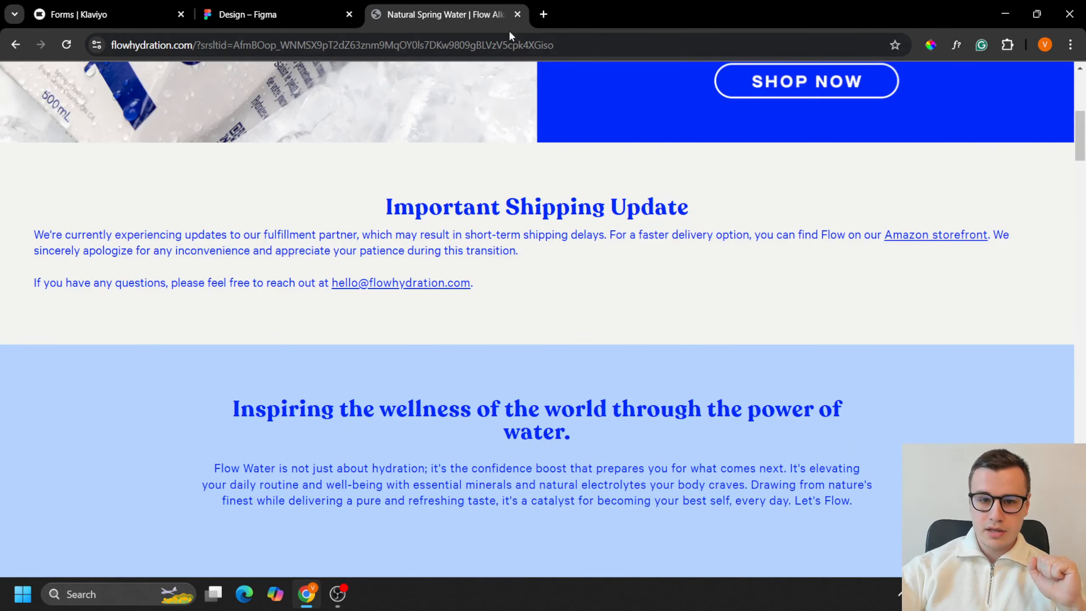
{"action": "left_click", "coordinate": [517, 14]}
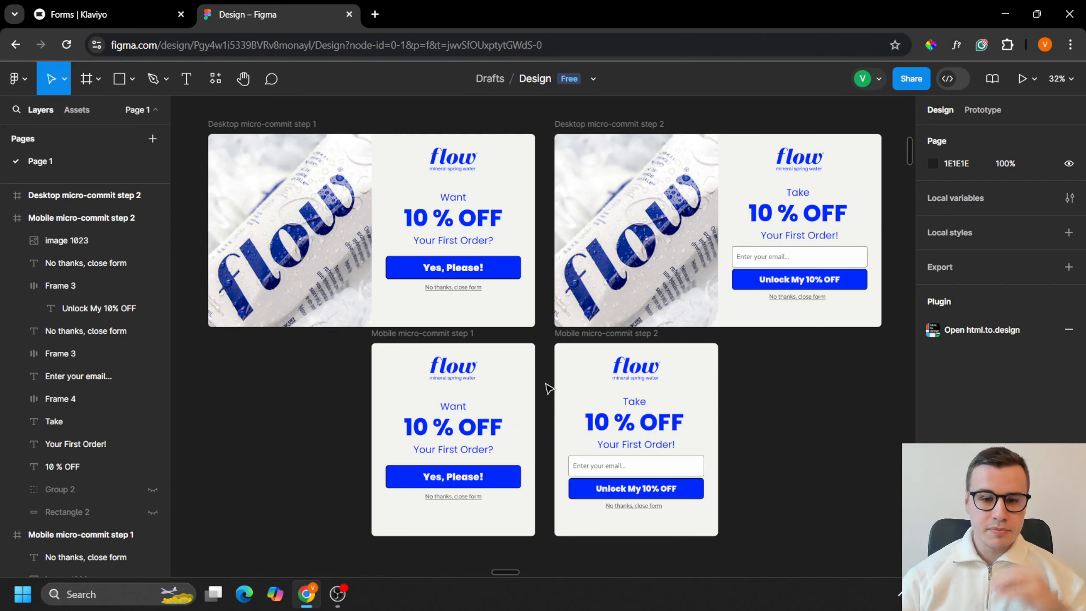
Step: Examine the desktop and mobile micro-commit step 1 and step 2 popup designs in Figma
{"action": "scroll", "coordinate": [549, 389], "scroll_direction": "down", "scroll_amount": 1}
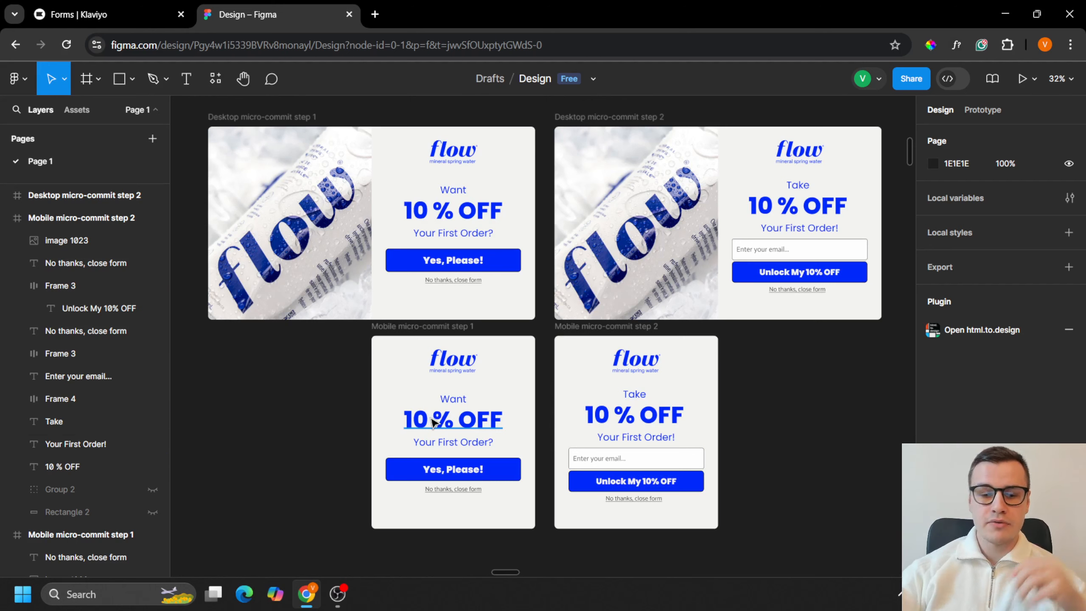
{"action": "scroll", "coordinate": [496, 449], "scroll_direction": "down", "scroll_amount": 1}
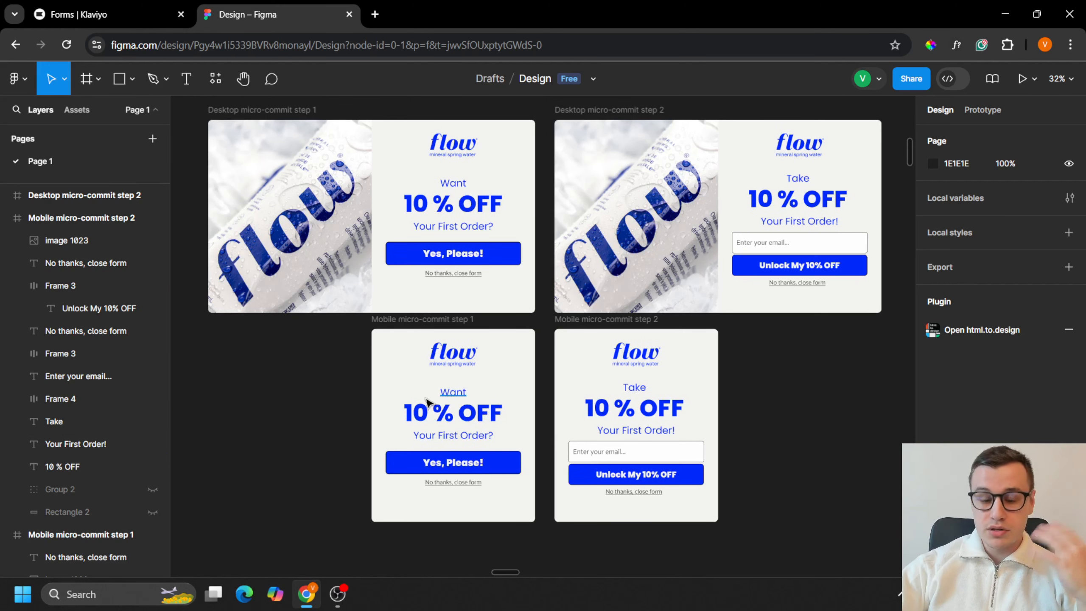
{"action": "scroll", "coordinate": [428, 403], "scroll_direction": "down", "scroll_amount": 2}
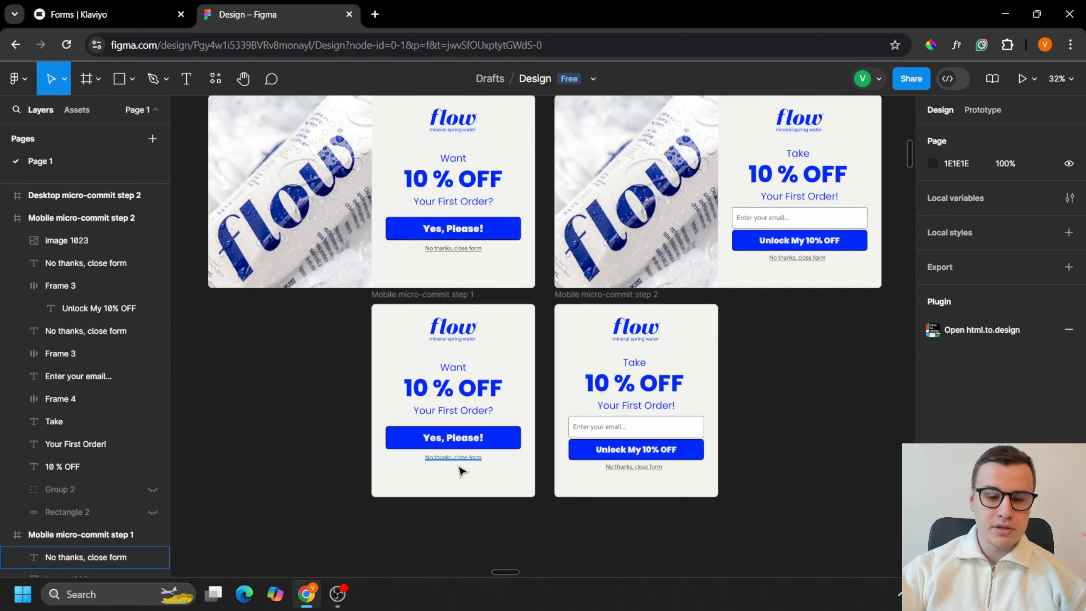
{"action": "scroll", "coordinate": [481, 479], "scroll_direction": "up", "scroll_amount": 2}
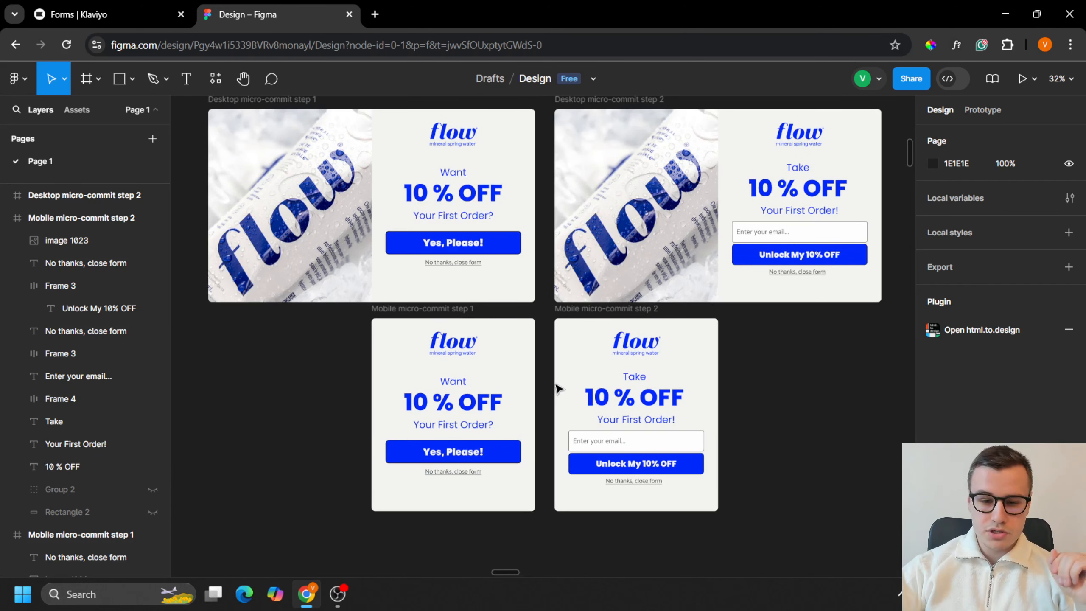
{"action": "scroll", "coordinate": [556, 388], "scroll_direction": "up", "scroll_amount": 2}
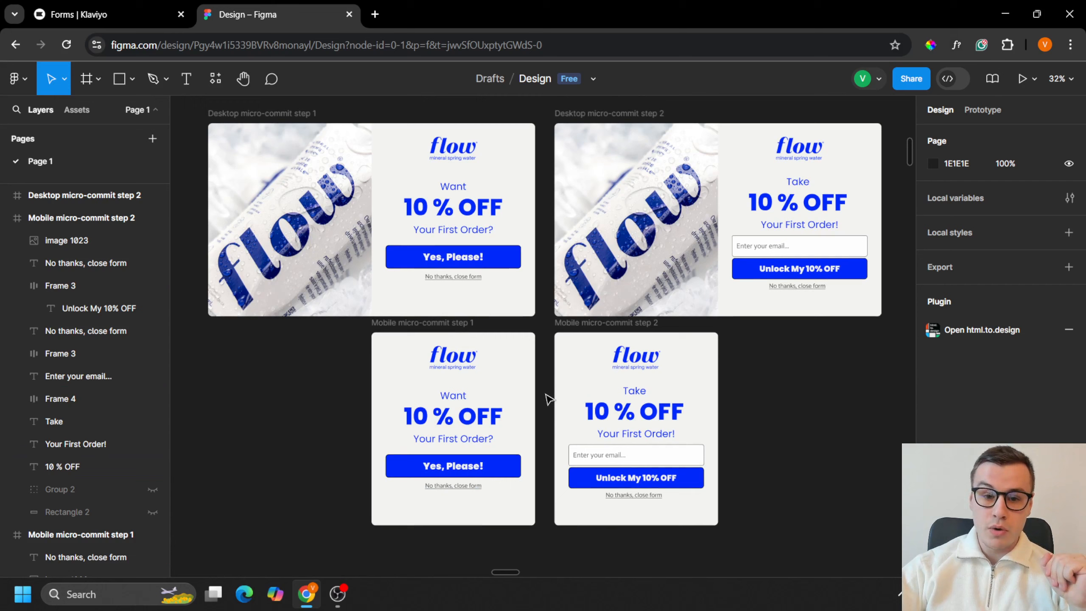
Step: Switch to Klaviyo and choose the "Multi-step email & name" popup template for a new sign-up form
{"action": "left_click", "coordinate": [98, 9]}
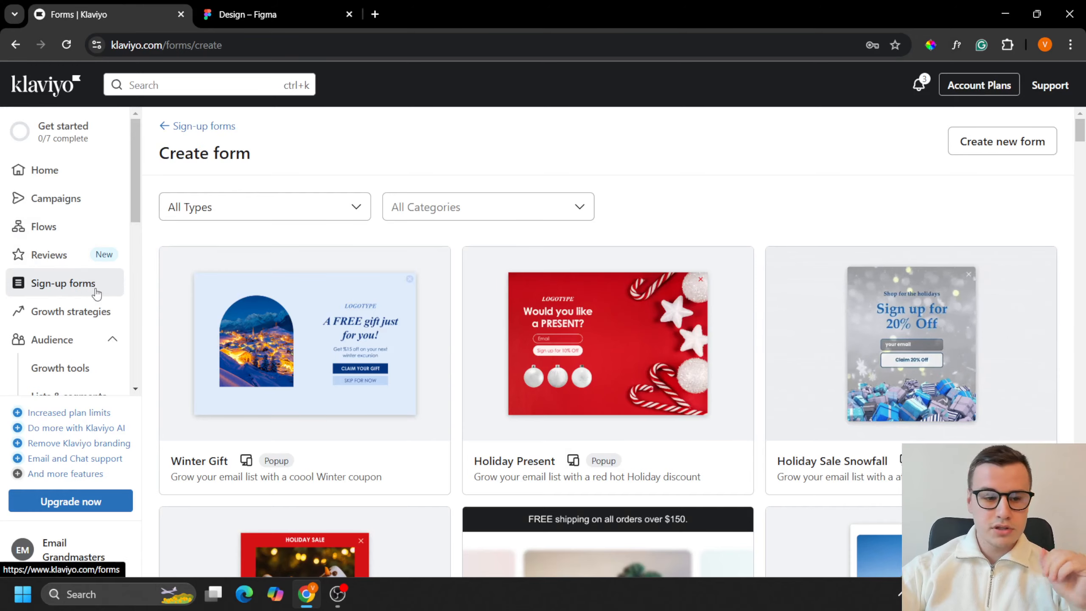
{"action": "scroll", "coordinate": [447, 374], "scroll_direction": "down", "scroll_amount": 6}
{"action": "scroll", "coordinate": [757, 410], "scroll_direction": "down", "scroll_amount": 15}
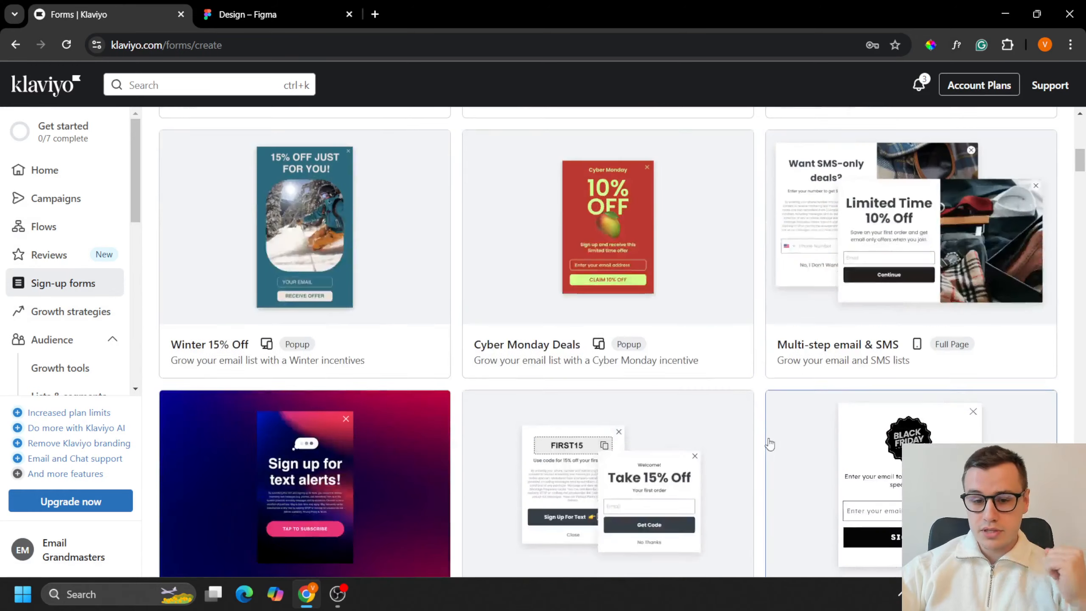
{"action": "scroll", "coordinate": [757, 414], "scroll_direction": "up", "scroll_amount": 7}
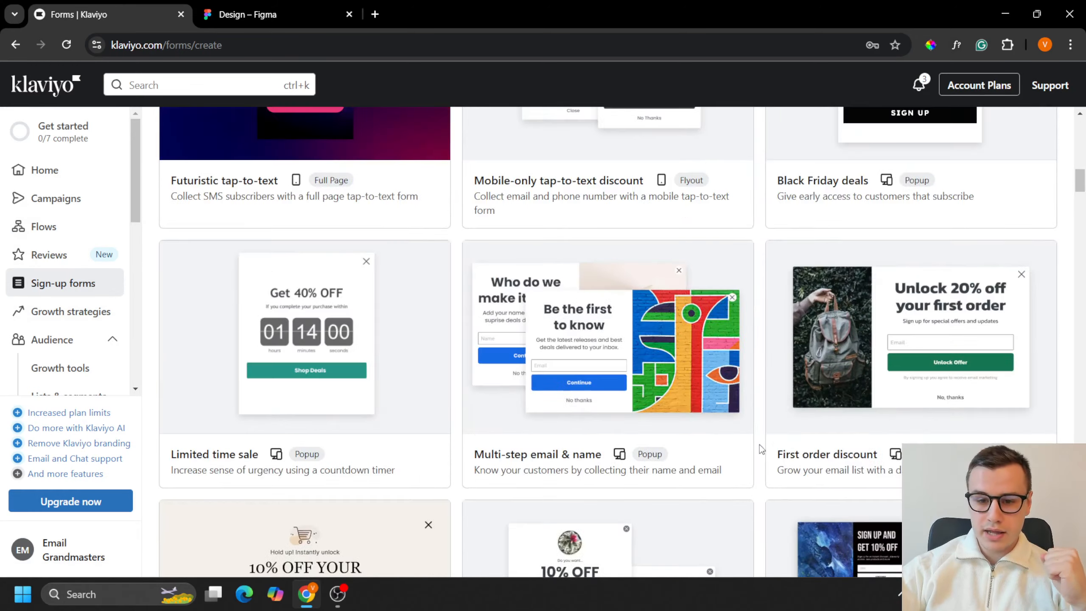
{"action": "left_click", "coordinate": [654, 387]}
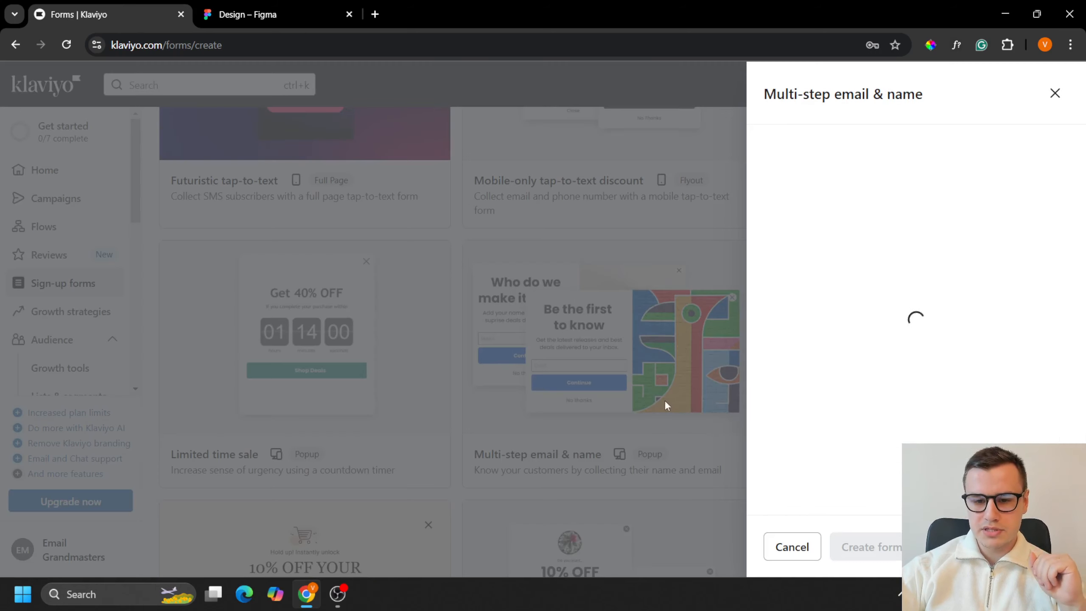
Step: Name the new sign-up form "Mobile Popup"
{"action": "scroll", "coordinate": [979, 343], "scroll_direction": "down", "scroll_amount": 2}
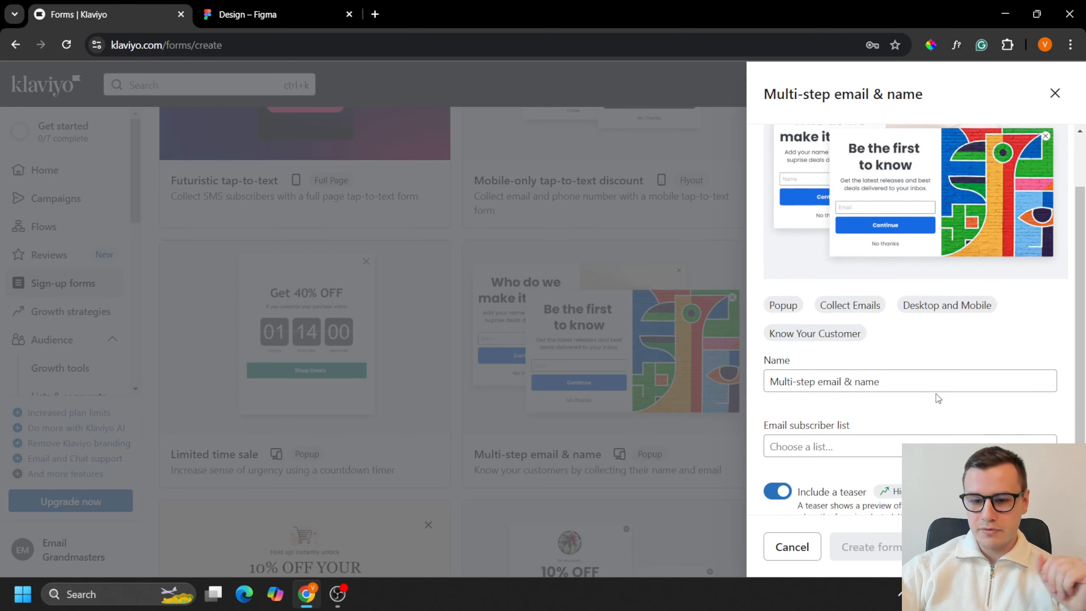
{"action": "left_click", "coordinate": [926, 378]}
{"action": "key", "text": "ctrl+a"}
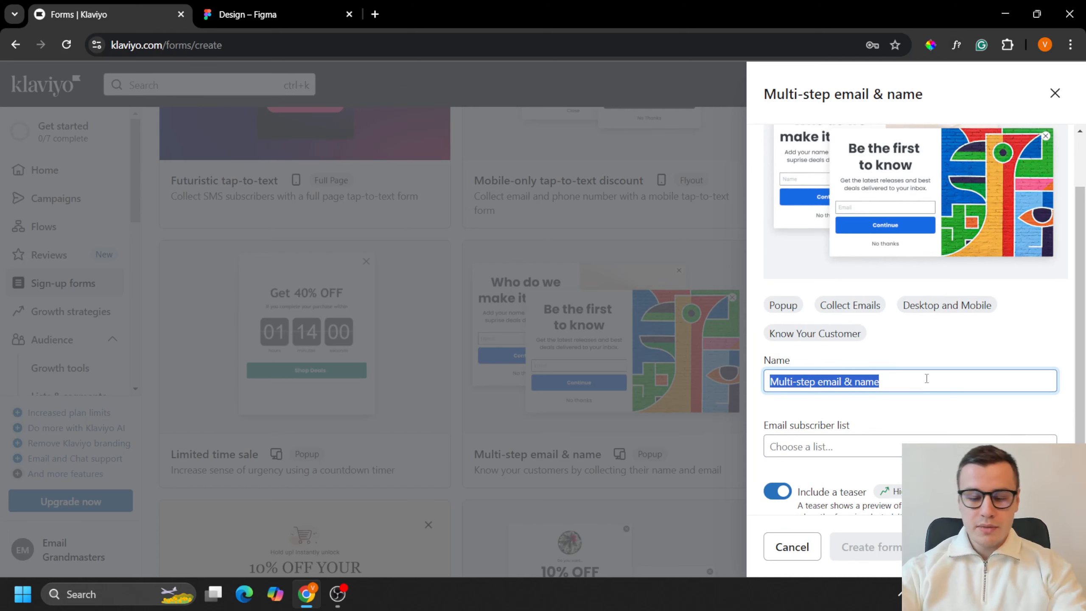
{"action": "type", "text": "Mobile Popup"}
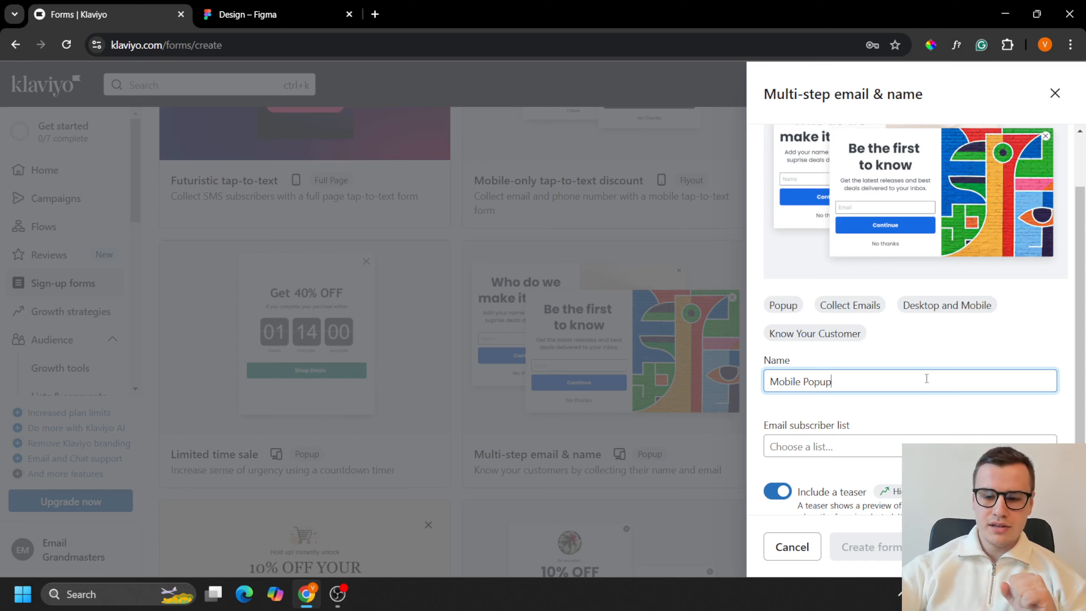
Step: Create the form with "Email List" as its email subscriber list and the teaser turned off
{"action": "scroll", "coordinate": [916, 380], "scroll_direction": "down", "scroll_amount": 1}
{"action": "left_click", "coordinate": [847, 396]}
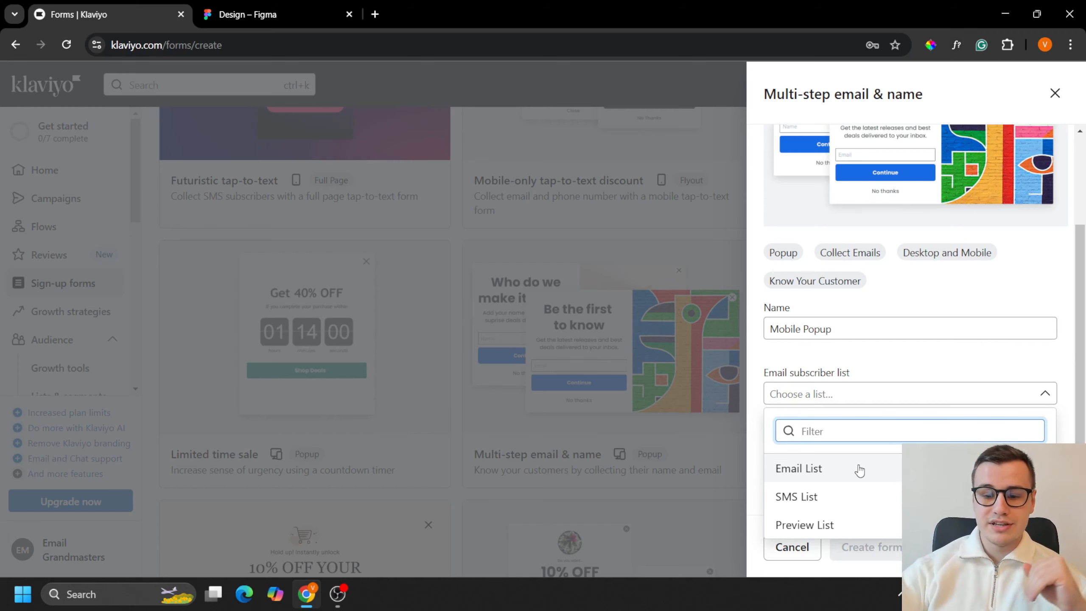
{"action": "left_click", "coordinate": [825, 470]}
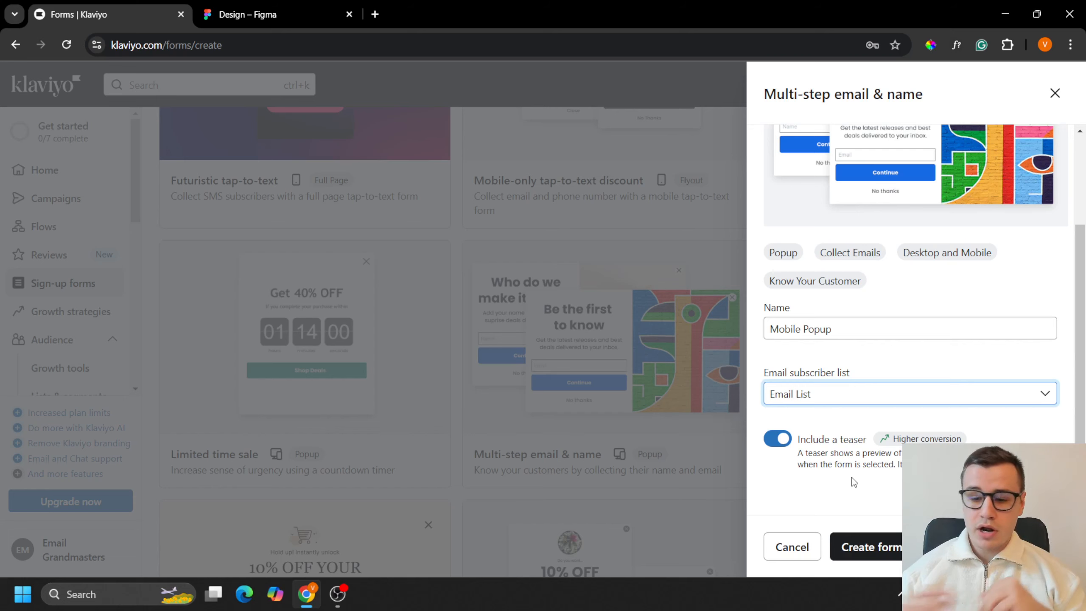
{"action": "left_click", "coordinate": [770, 439]}
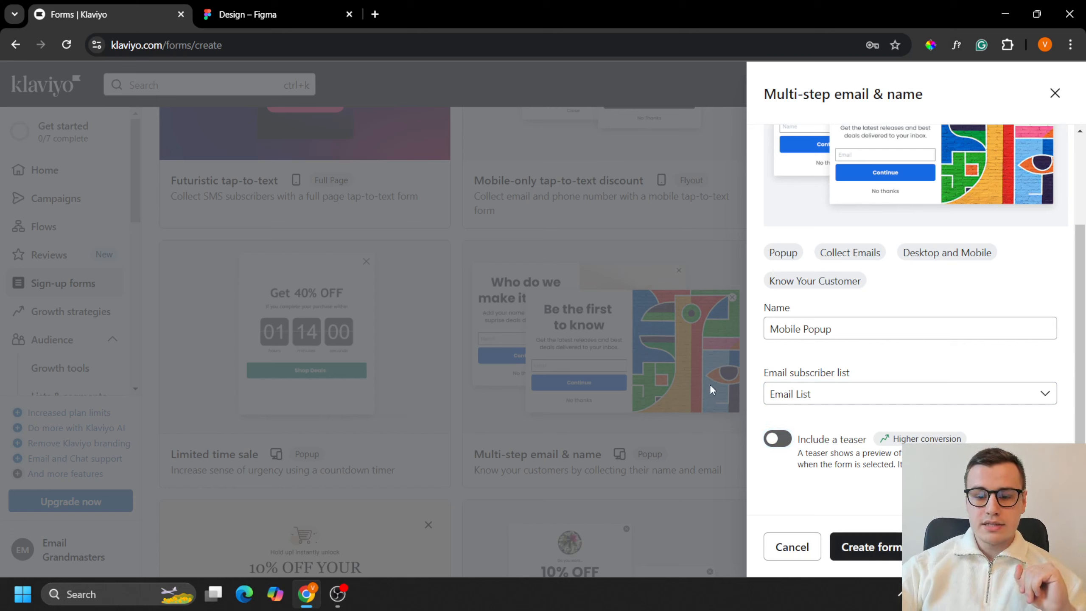
{"action": "left_click", "coordinate": [896, 539]}
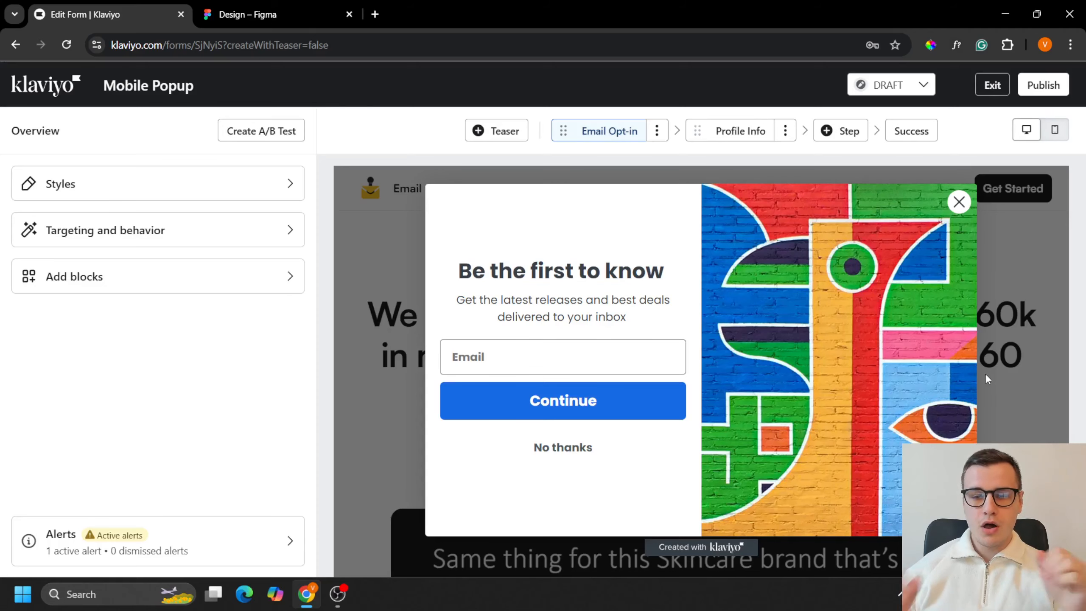
Step: Switch the form preview to mobile and set the popup's minimum height to 500 px
{"action": "left_click", "coordinate": [1052, 136]}
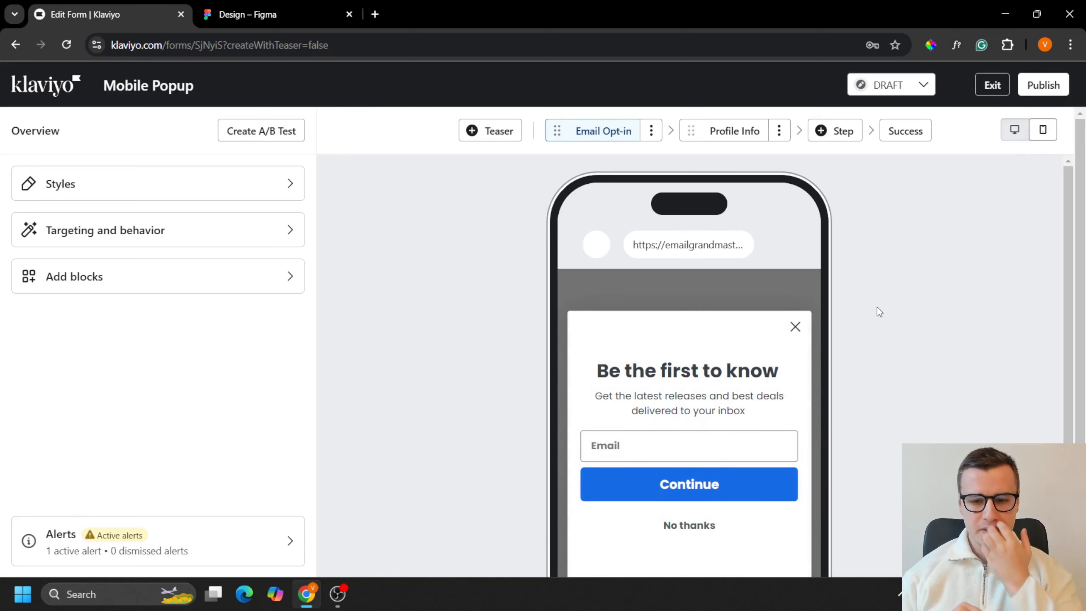
{"action": "scroll", "coordinate": [852, 428], "scroll_direction": "down", "scroll_amount": 3}
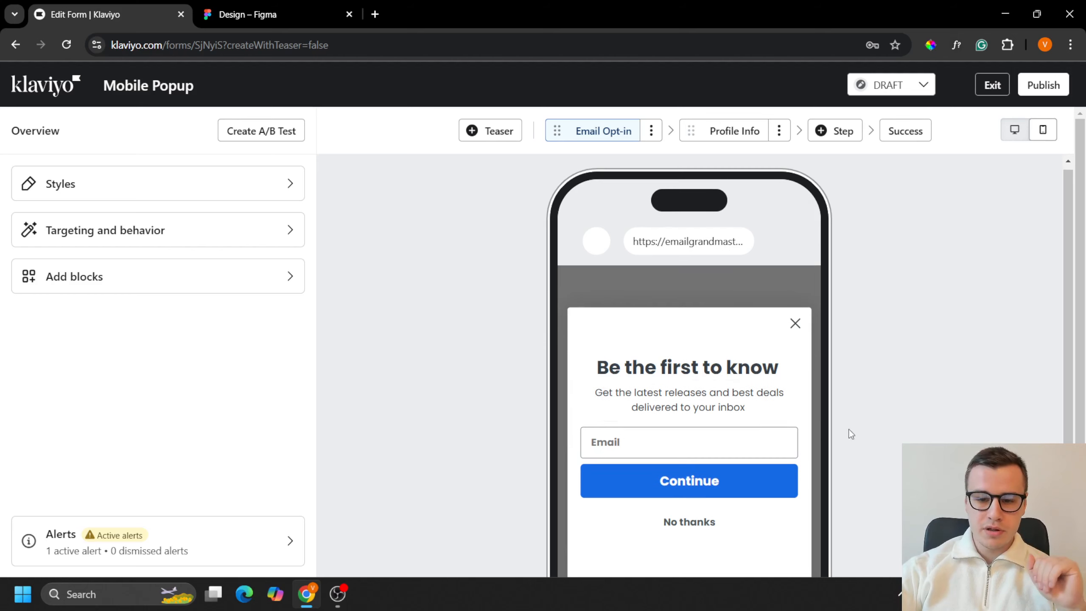
{"action": "scroll", "coordinate": [656, 385], "scroll_direction": "up", "scroll_amount": 2}
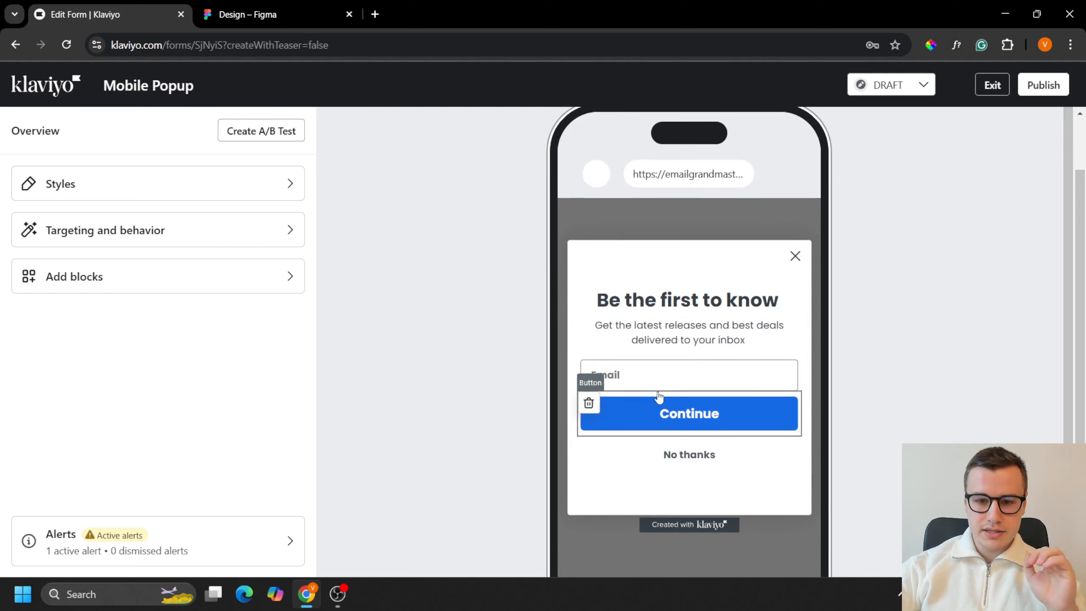
{"action": "left_click", "coordinate": [253, 203]}
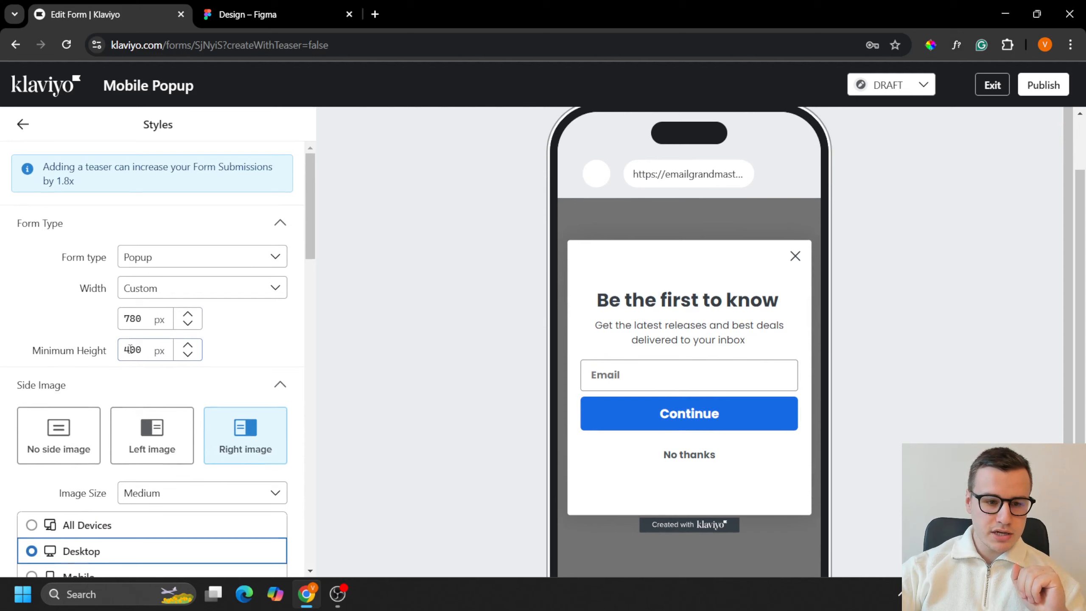
{"action": "left_click_drag", "start_coordinate": [129, 352], "coordinate": [124, 352]}
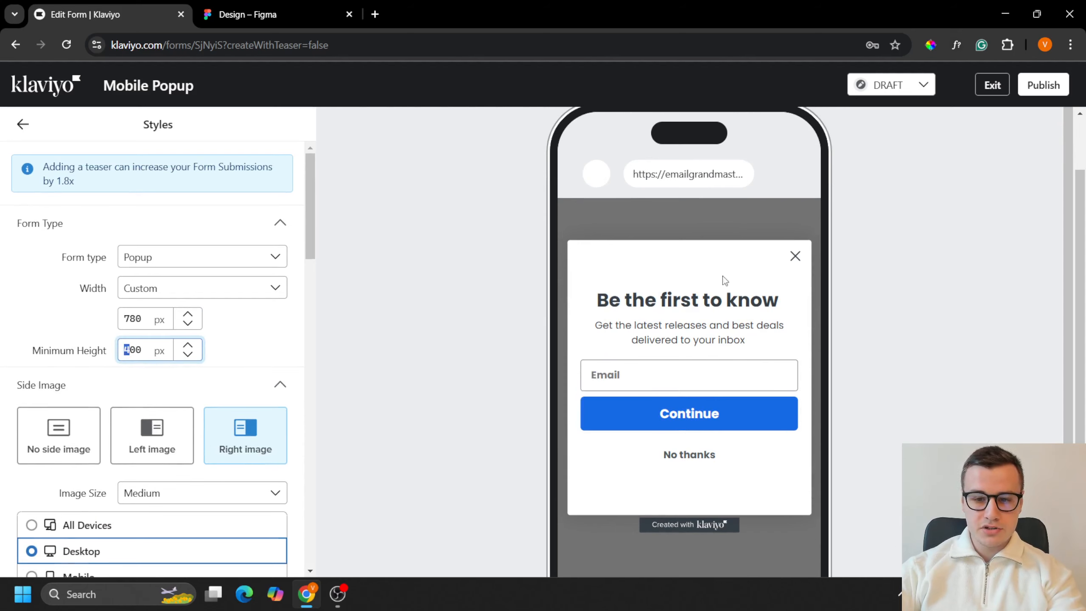
{"action": "scroll", "coordinate": [858, 405], "scroll_direction": "down", "scroll_amount": 2}
{"action": "type", "text": "5"}
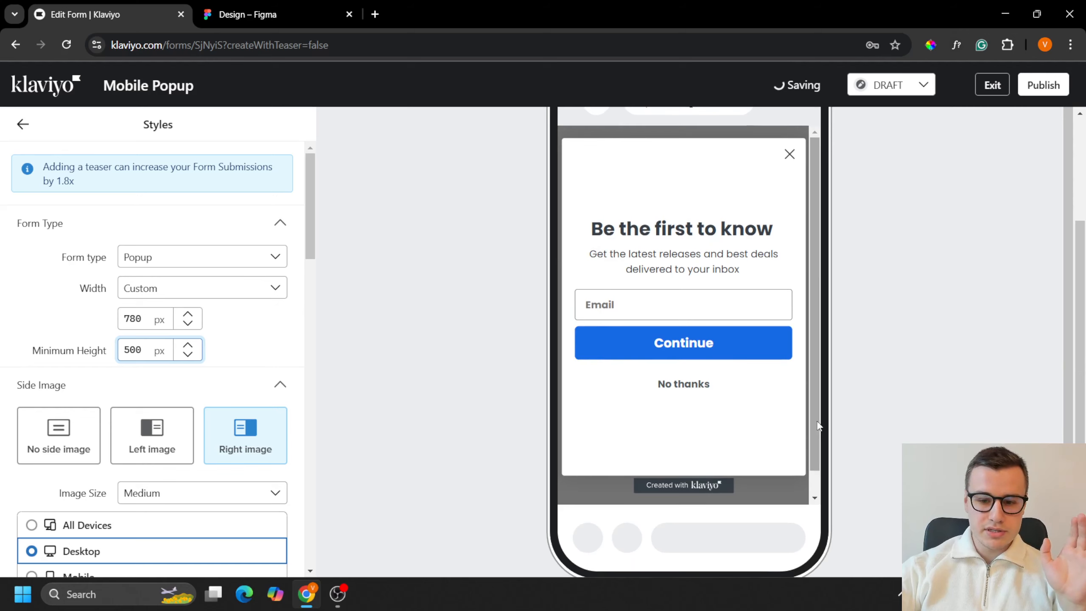
{"action": "scroll", "coordinate": [897, 421], "scroll_direction": "up", "scroll_amount": 2}
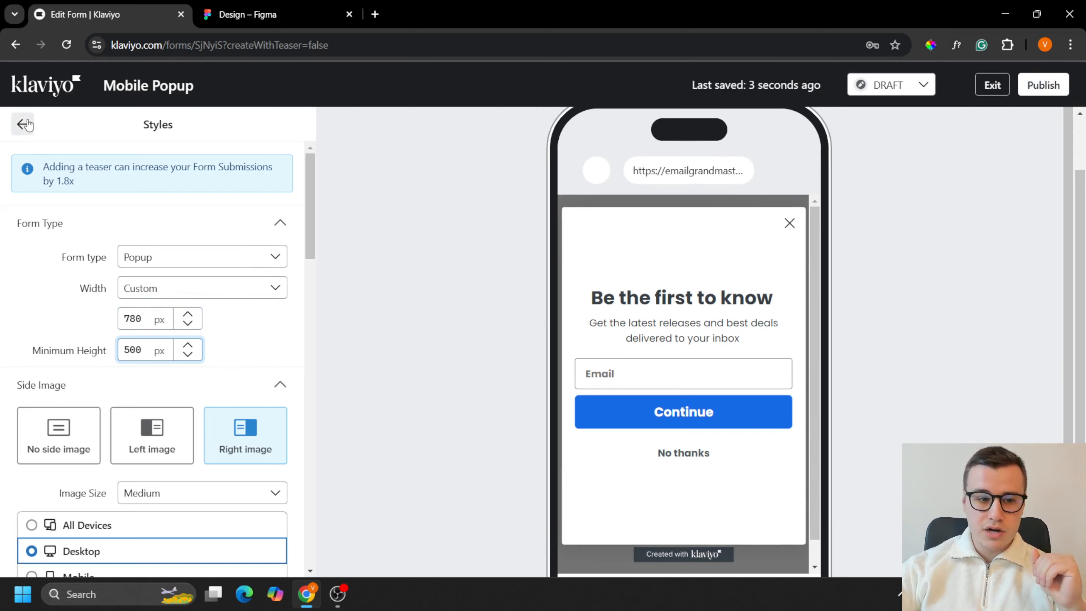
Step: Copy the background color F2F3F0 from the Figma desktop design and apply it as the Klaviyo form's background color
{"action": "scroll", "coordinate": [120, 240], "scroll_direction": "down", "scroll_amount": 5}
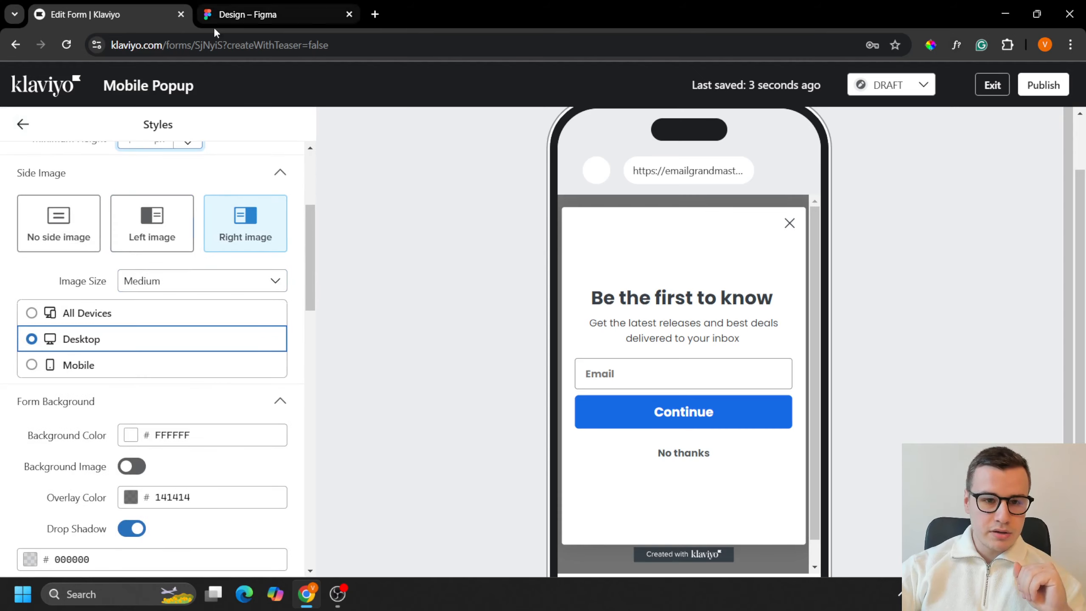
{"action": "left_click", "coordinate": [249, 14]}
{"action": "scroll", "coordinate": [286, 174], "scroll_direction": "up", "scroll_amount": 1}
{"action": "left_click", "coordinate": [263, 139]}
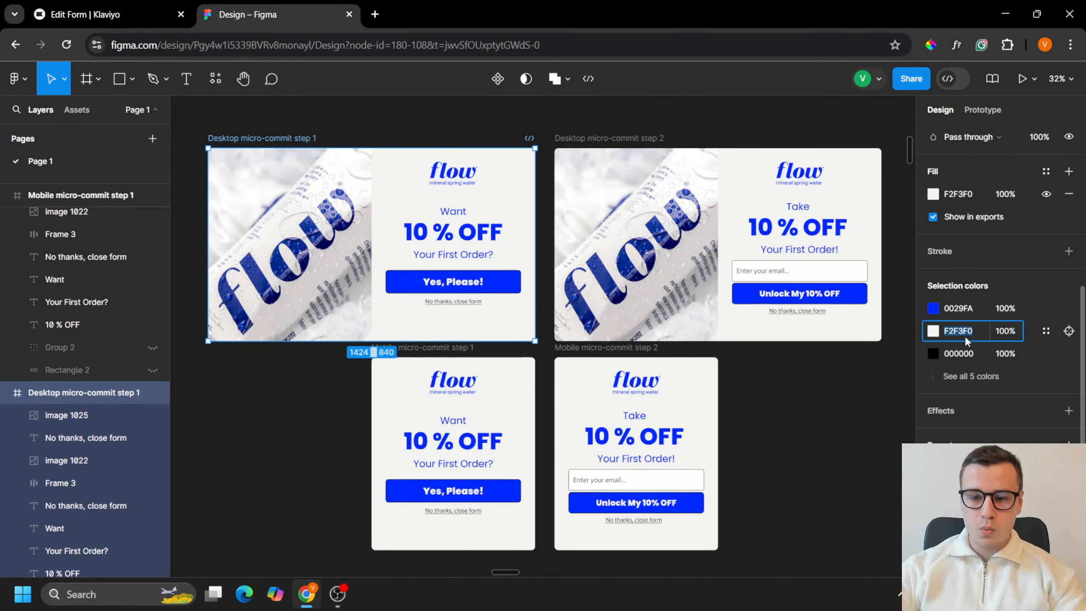
{"action": "left_click", "coordinate": [95, 6]}
{"action": "left_click", "coordinate": [204, 441]}
{"action": "type", "text": "F2F3F0"}
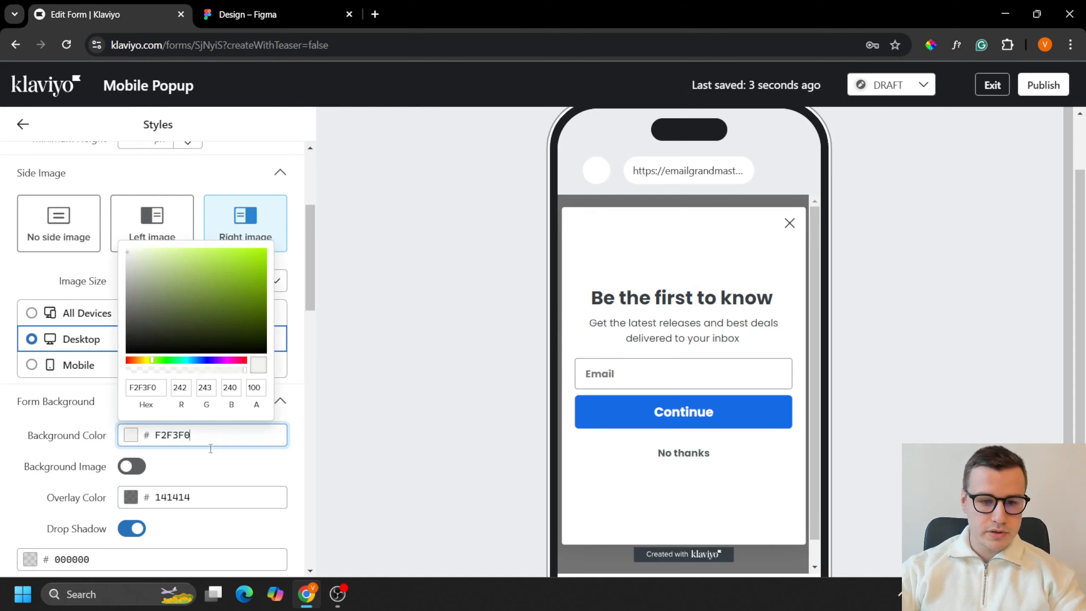
{"action": "left_click", "coordinate": [22, 124]}
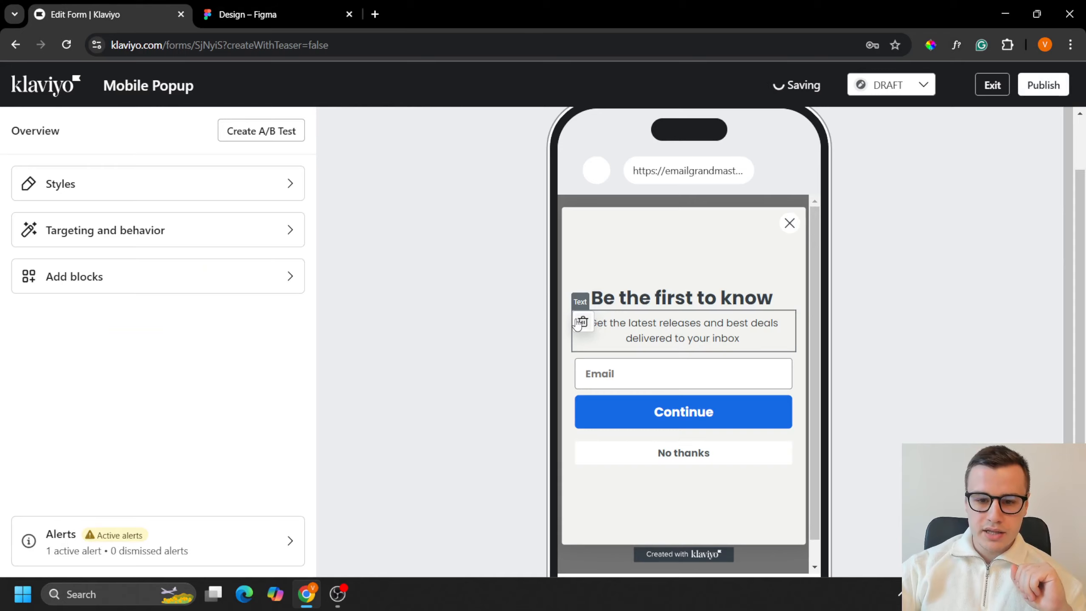
Step: Delete the text block below the headline and add the flow logo image "website_logo2-ezgif.com-avif-to-png-converter.1" above the headline
{"action": "left_click", "coordinate": [583, 321]}
{"action": "left_click", "coordinate": [746, 355]}
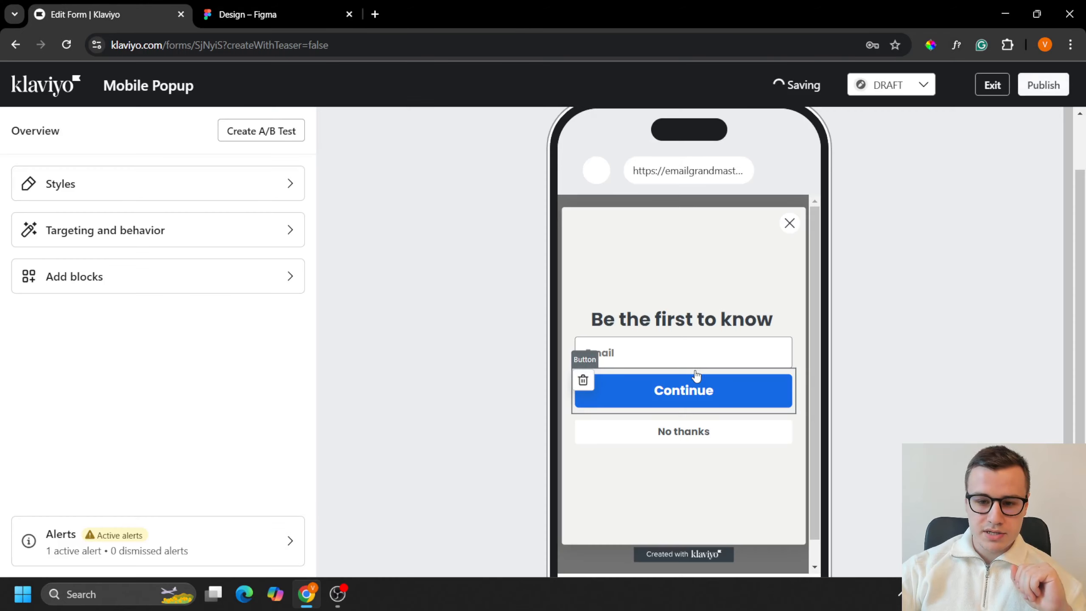
{"action": "left_click", "coordinate": [124, 286]}
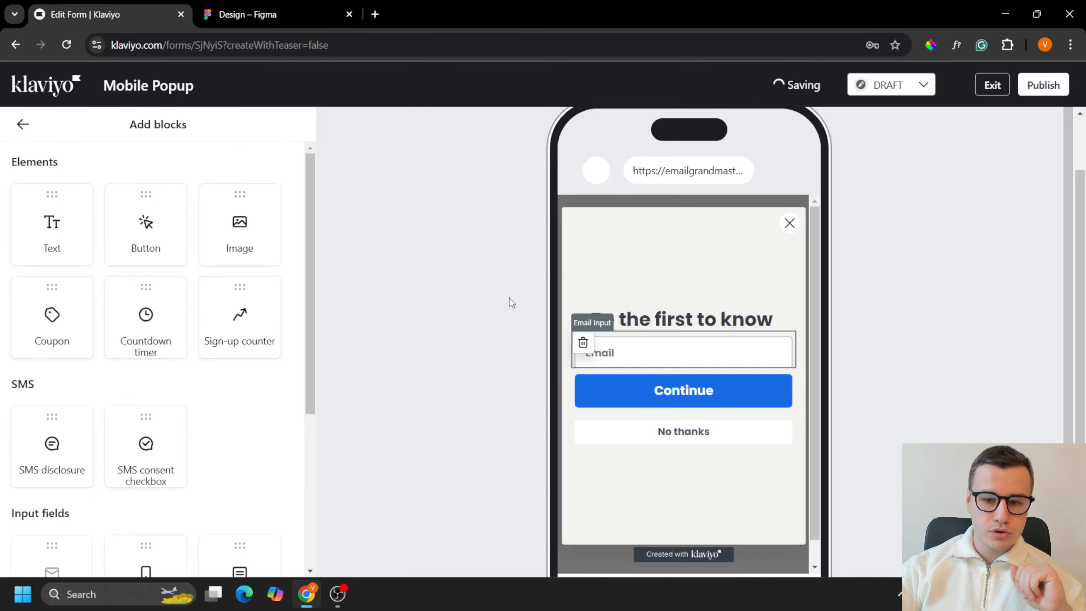
{"action": "key", "text": "ctrl+Tab"}
{"action": "key", "text": "ctrl+Tab"}
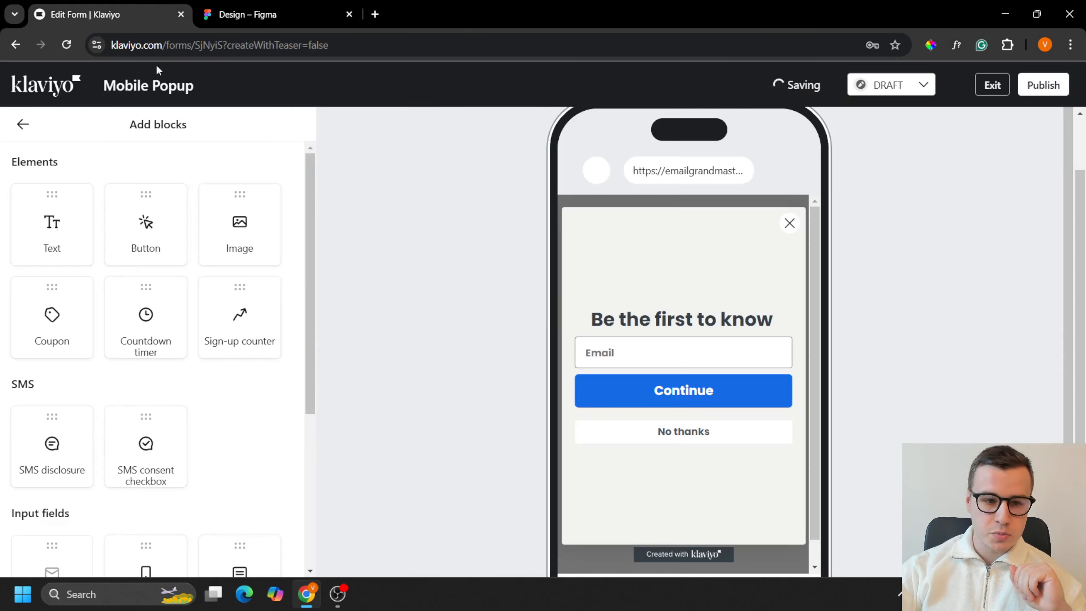
{"action": "left_click_drag", "start_coordinate": [239, 225], "coordinate": [684, 295]}
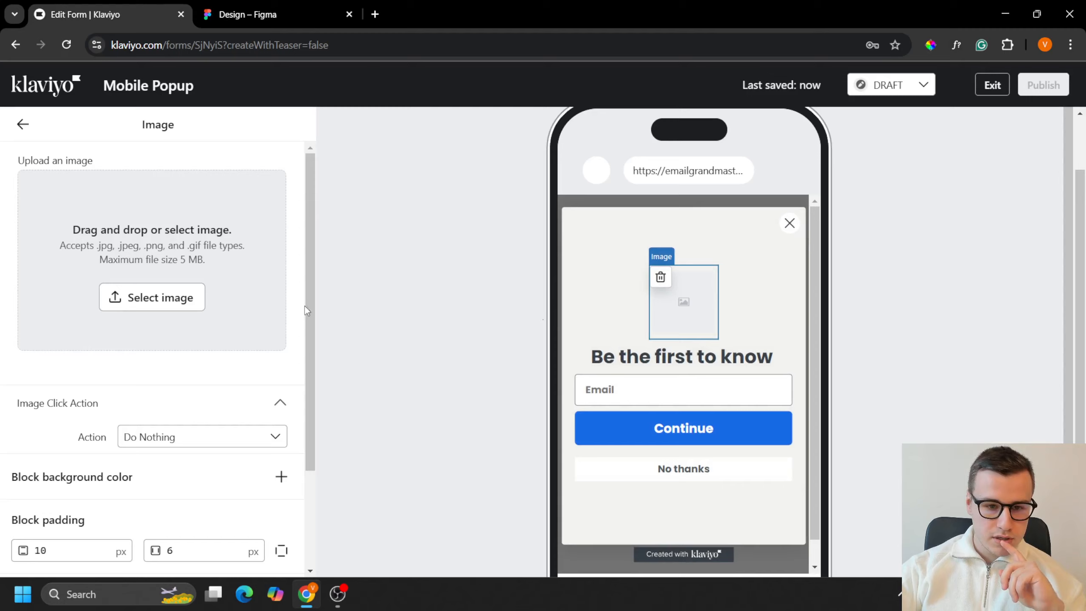
{"action": "left_click", "coordinate": [172, 297]}
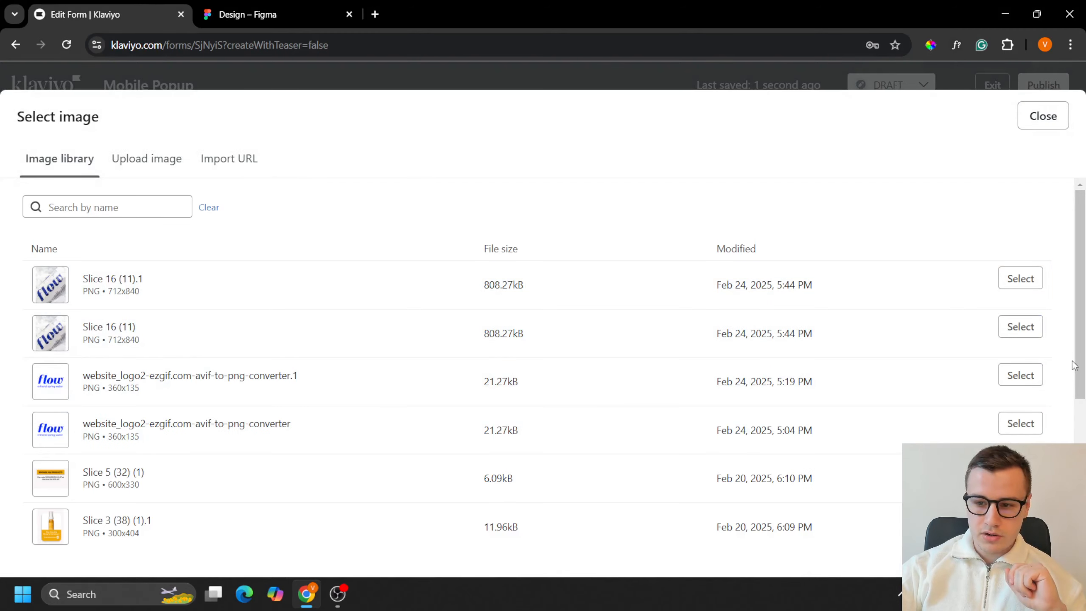
{"action": "left_click", "coordinate": [1027, 376]}
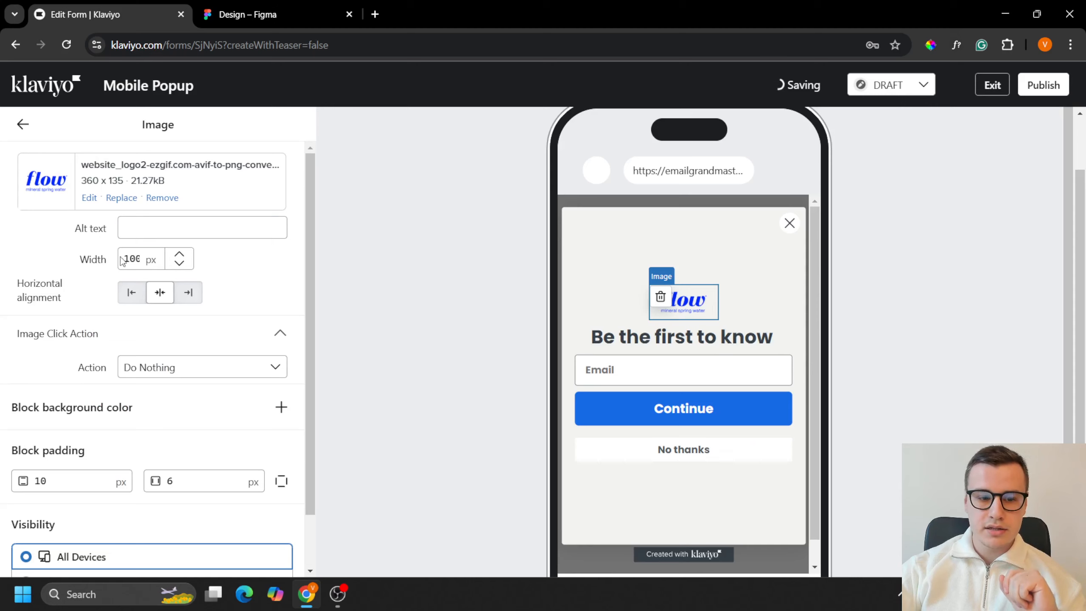
Step: Set the flow logo image's width to 140 px
{"action": "left_click_drag", "start_coordinate": [130, 259], "coordinate": [121, 263]}
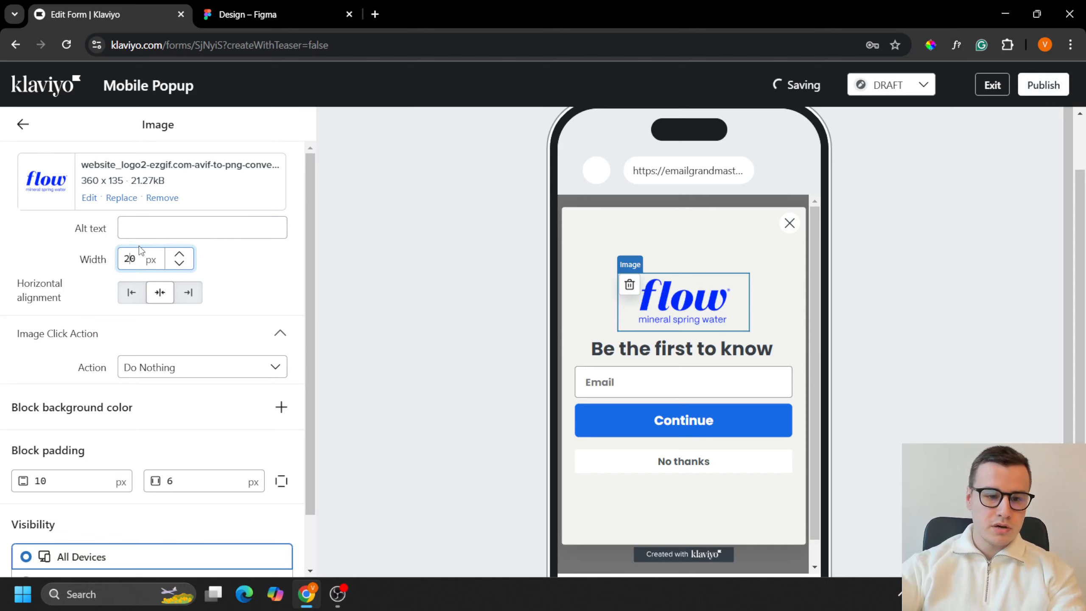
{"action": "key", "text": "BackSpace"}
{"action": "key", "text": "BackSpace"}
{"action": "key", "text": "BackSpace"}
{"action": "type", "text": "150"}
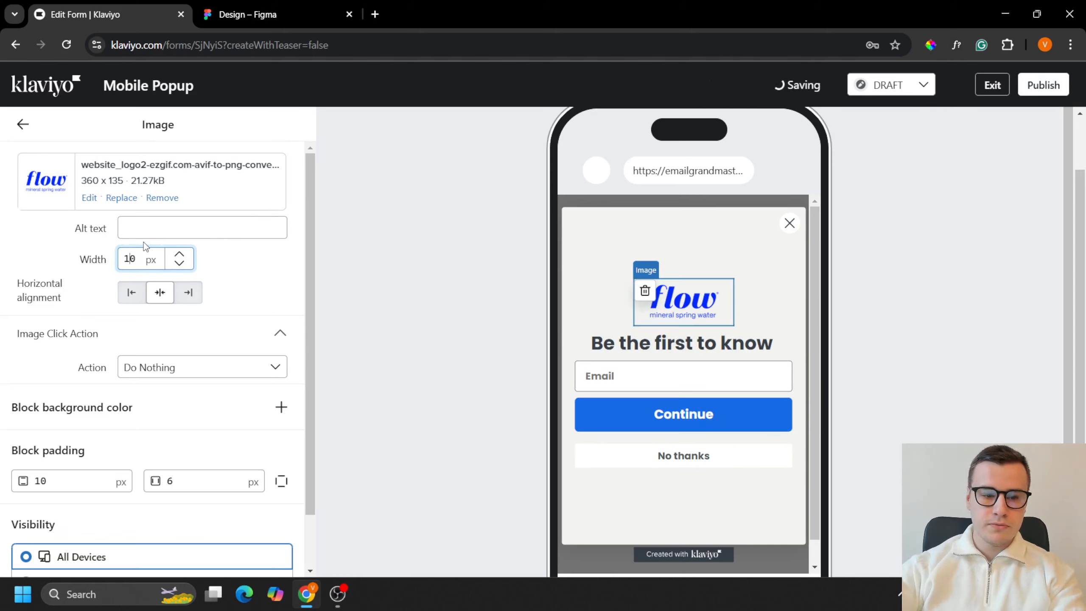
{"action": "type", "text": "46"}
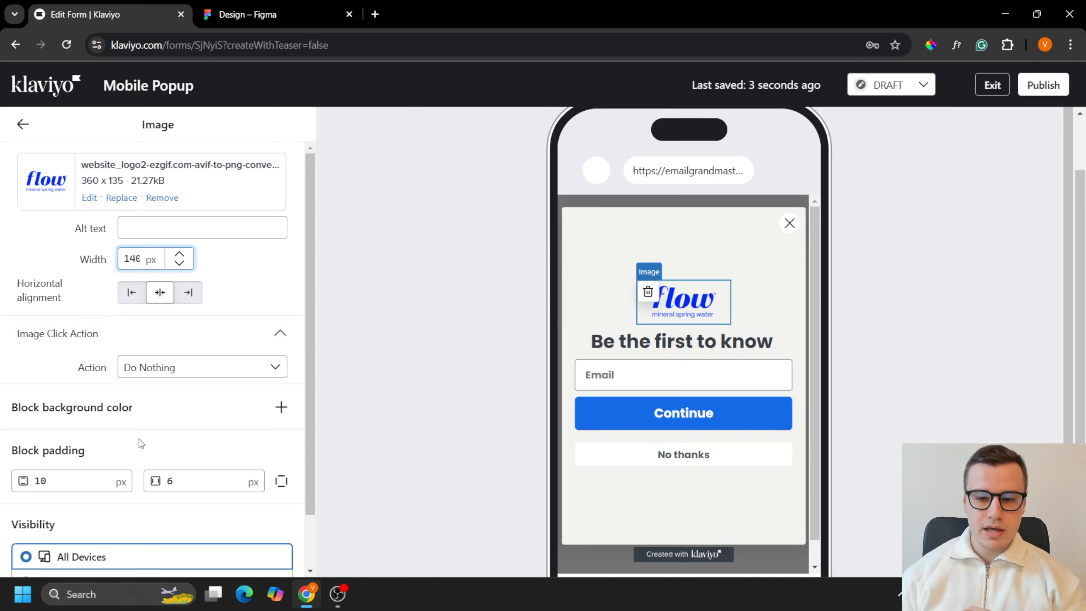
Step: Enable individual padding for the logo block and set its bottom padding to 20 px
{"action": "left_click", "coordinate": [282, 482]}
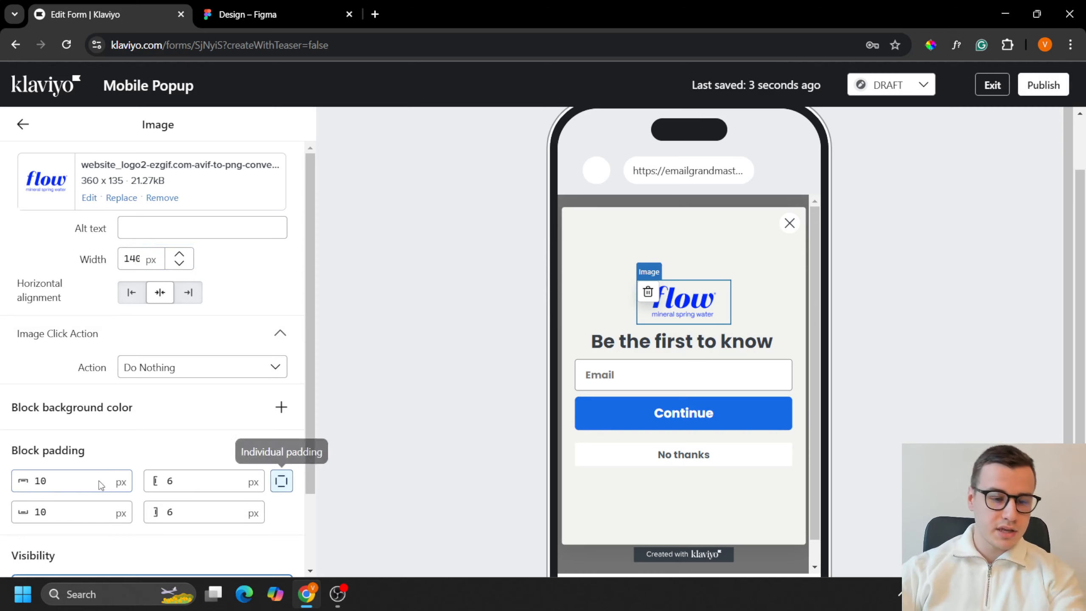
{"action": "left_click", "coordinate": [38, 512]}
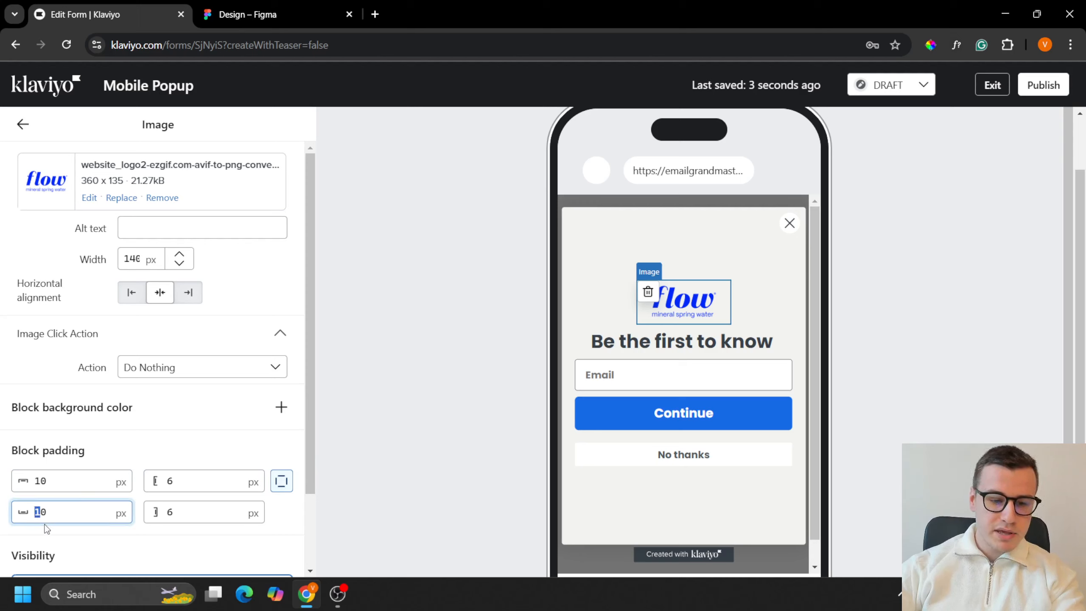
{"action": "type", "text": "2"}
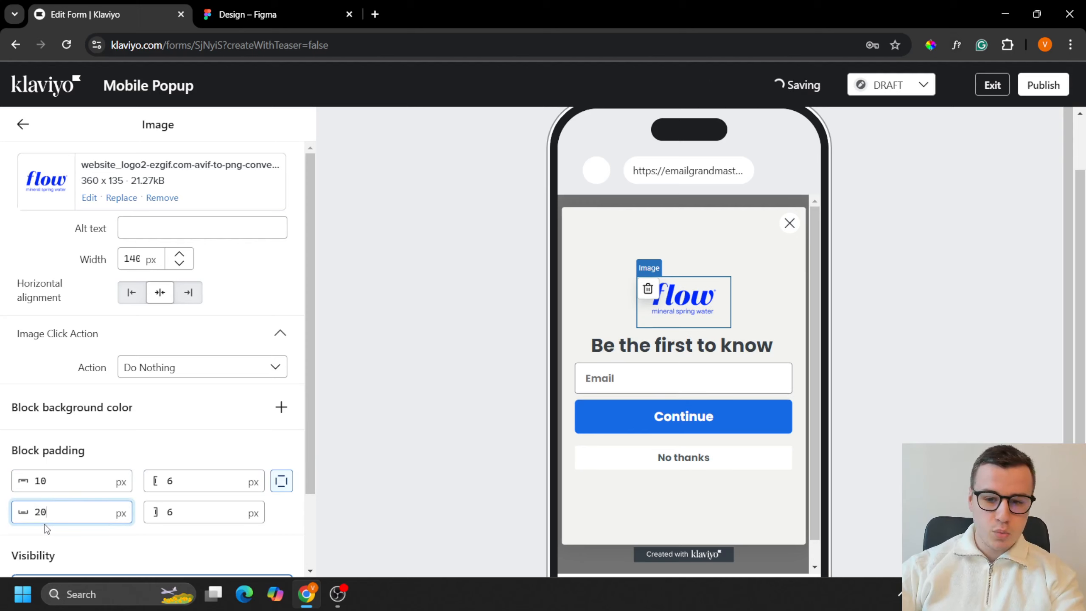
{"action": "left_click", "coordinate": [23, 124]}
Step: Replace the "Be the first to know" headline with the Figma copy on three lines: "Want", "10% OFF", "Your First Order?"
{"action": "left_click", "coordinate": [620, 338]}
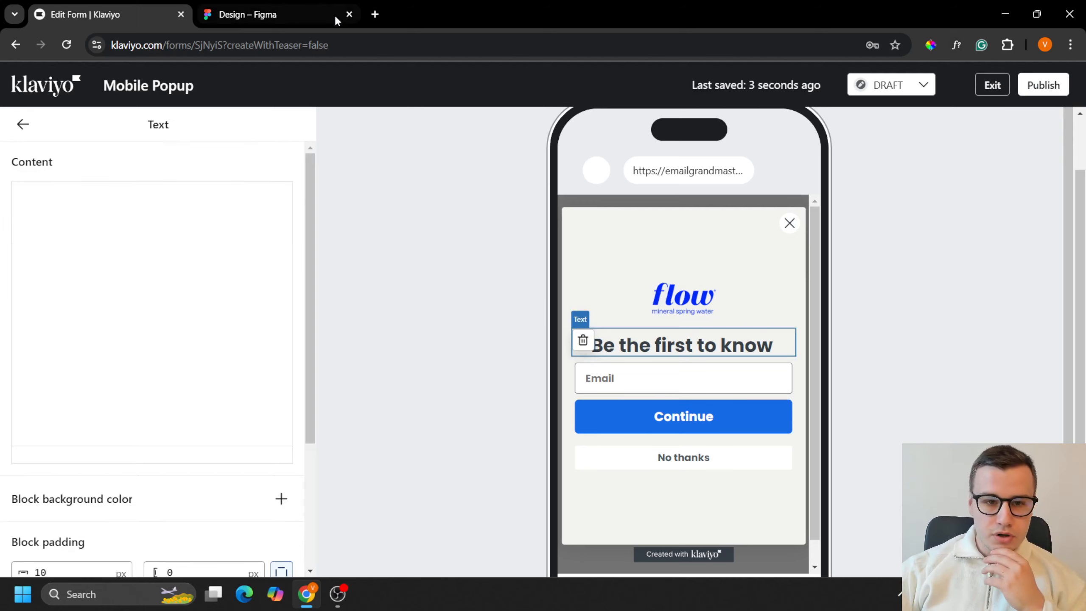
{"action": "left_click", "coordinate": [337, 16]}
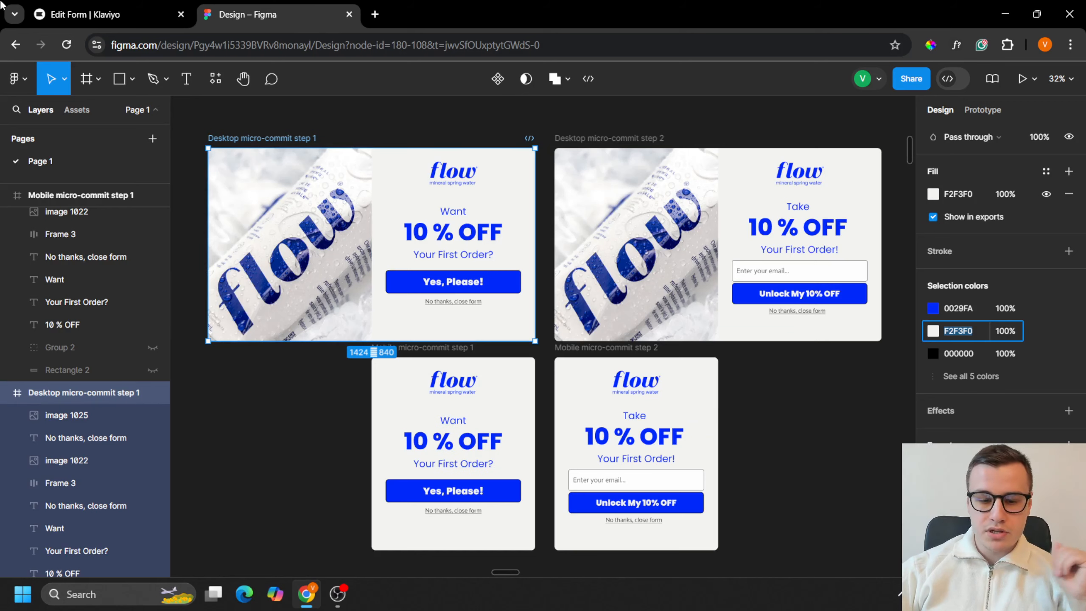
{"action": "left_click", "coordinate": [107, 9]}
{"action": "key", "text": "ctrl+a"}
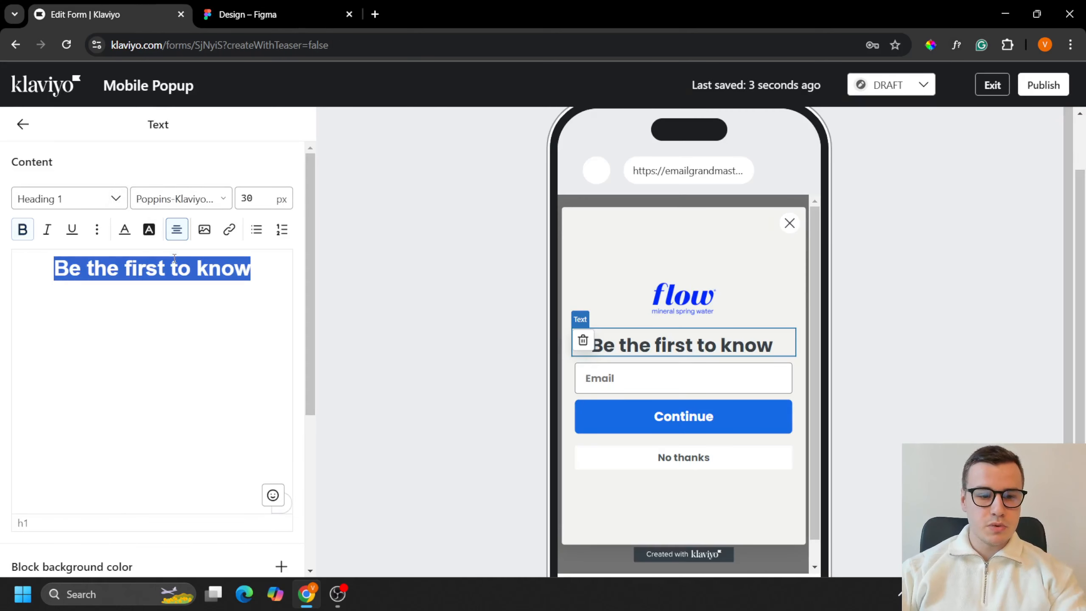
{"action": "key", "text": "BackSpace"}
{"action": "type", "text": "Want"}
{"action": "key", "text": "Return"}
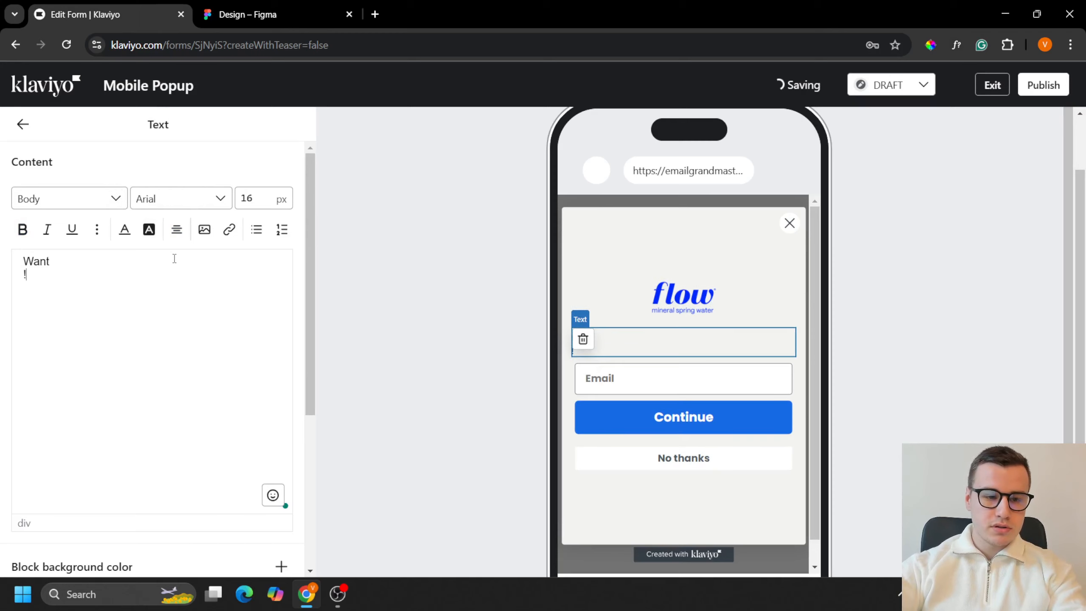
{"action": "type", "text": "10% OFF"}
{"action": "key", "text": "Return"}
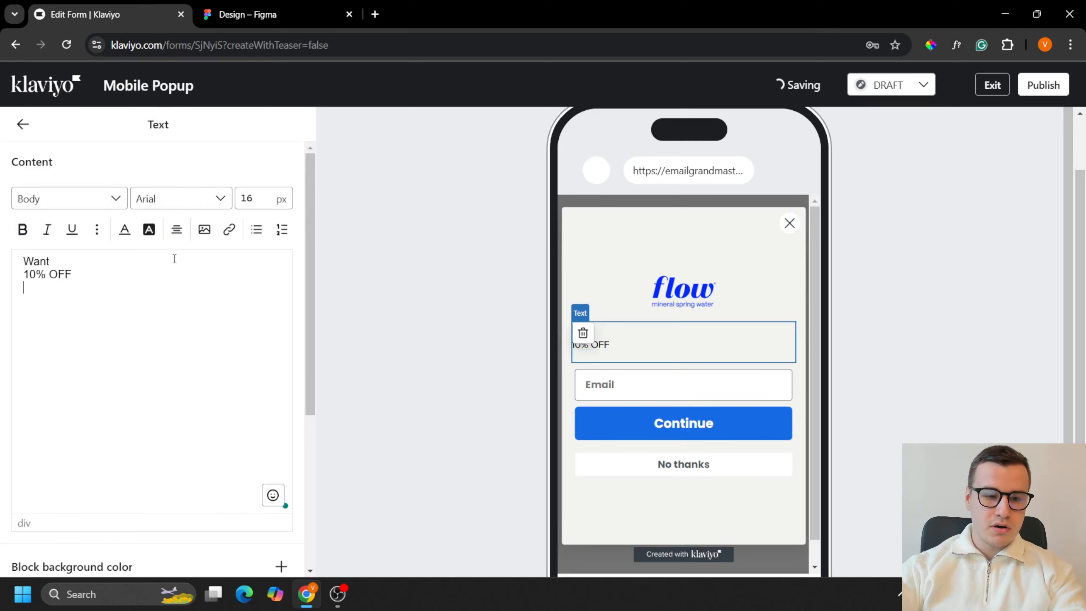
{"action": "type", "text": "Your First Order?"}
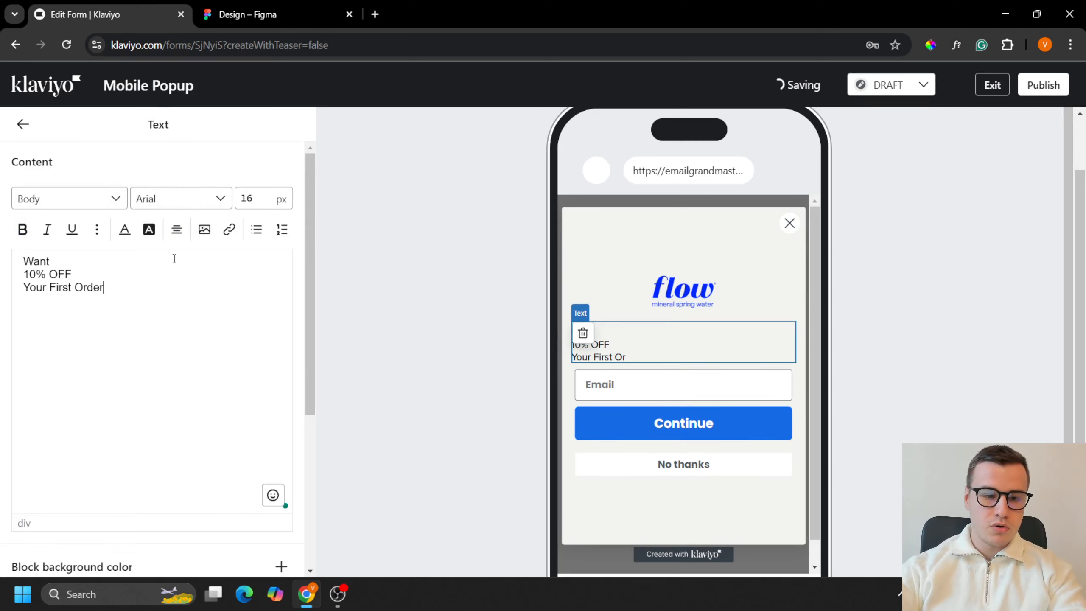
Step: Center-align all three lines of the headline text block
{"action": "key", "text": "ctrl+a"}
{"action": "left_click", "coordinate": [176, 230]}
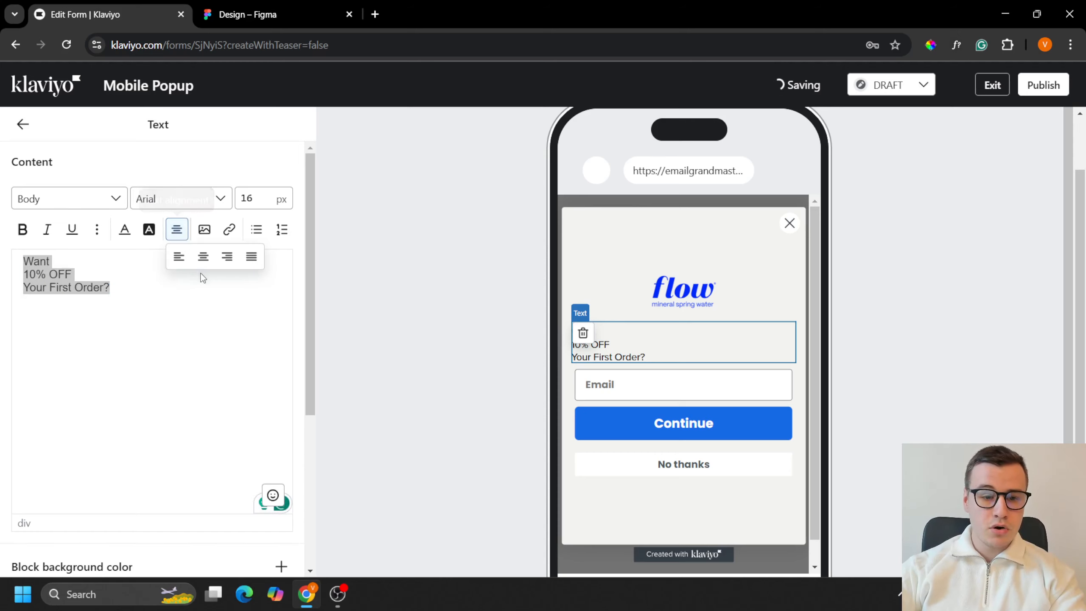
{"action": "left_click", "coordinate": [207, 262]}
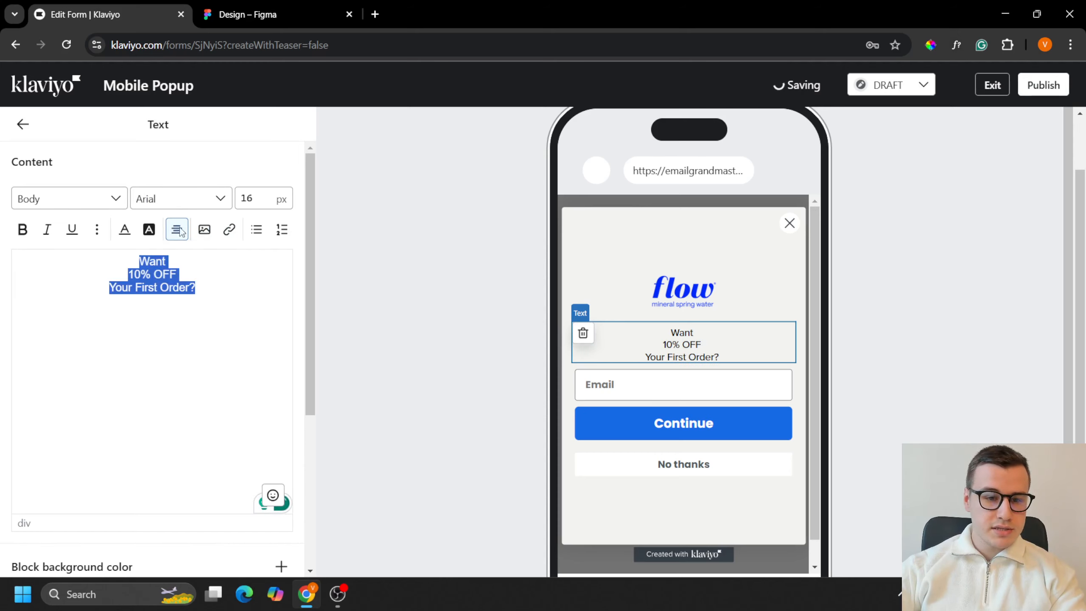
Step: Change the font of the whole headline text to Poppins-Klaviyo-Hosted
{"action": "left_click", "coordinate": [178, 204]}
{"action": "scroll", "coordinate": [286, 317], "scroll_direction": "up", "scroll_amount": 2}
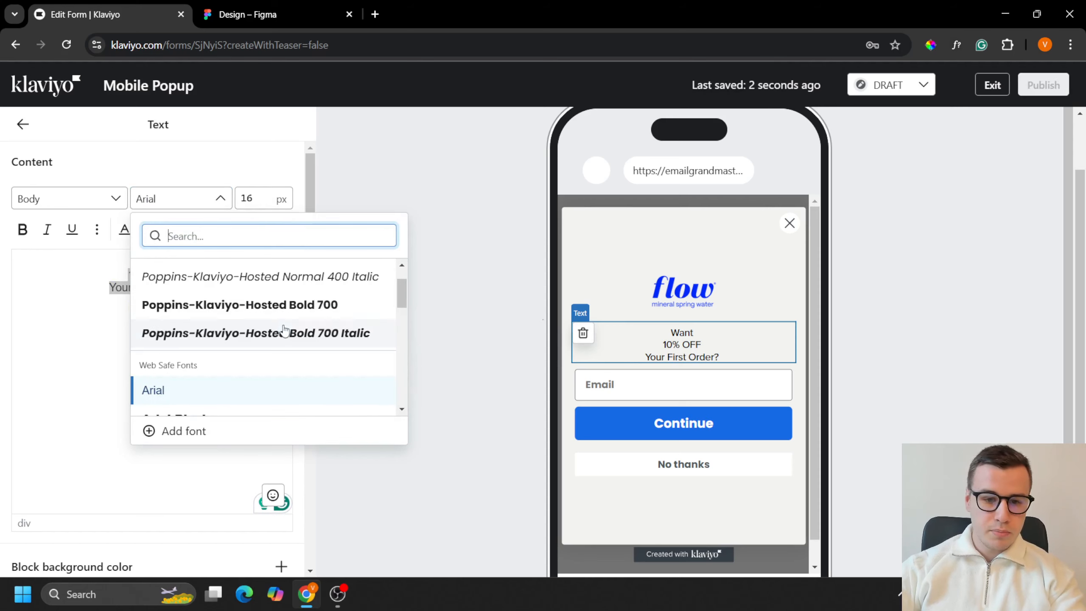
{"action": "left_click", "coordinate": [289, 315]}
Step: Make only the "10% OFF" line of the headline bold, with the other two lines in normal weight
{"action": "triple_click", "coordinate": [172, 278]}
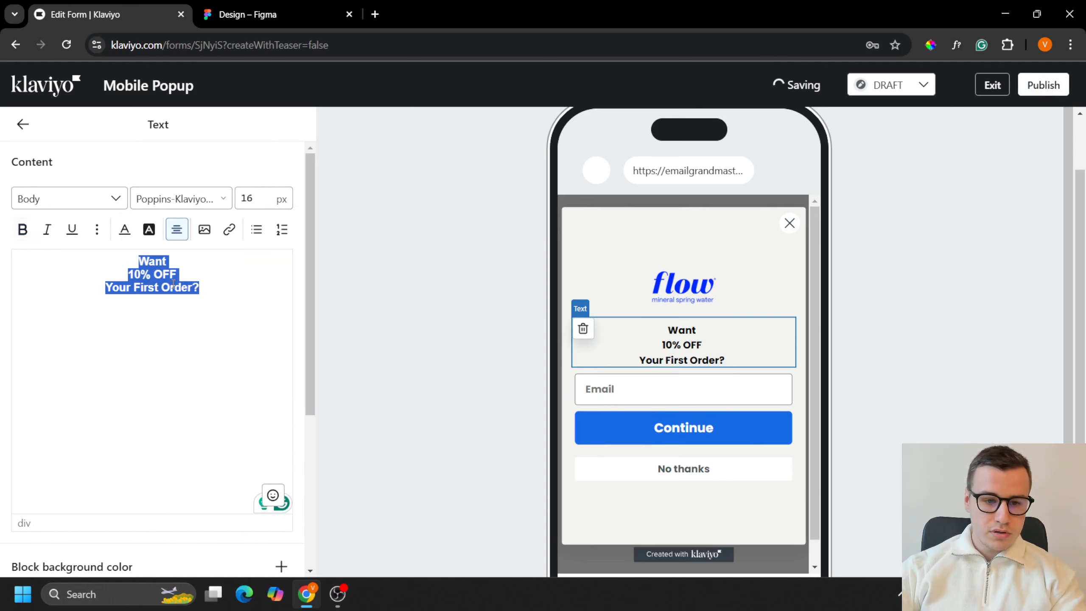
{"action": "key", "text": "ctrl+b"}
{"action": "left_click", "coordinate": [173, 279]}
{"action": "left_click_drag", "start_coordinate": [178, 275], "coordinate": [5, 276]}
{"action": "key", "text": "ctrl+b"}
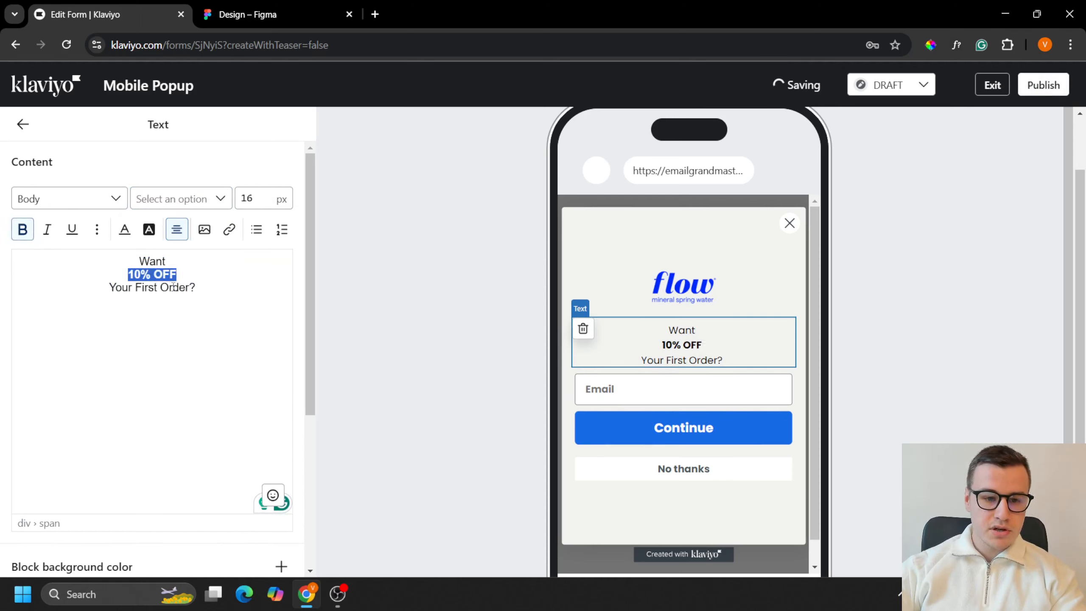
Step: Set the font size of all three headline lines to 36 px
{"action": "left_click", "coordinate": [173, 288]}
{"action": "left_click_drag", "start_coordinate": [197, 287], "coordinate": [5, 261]}
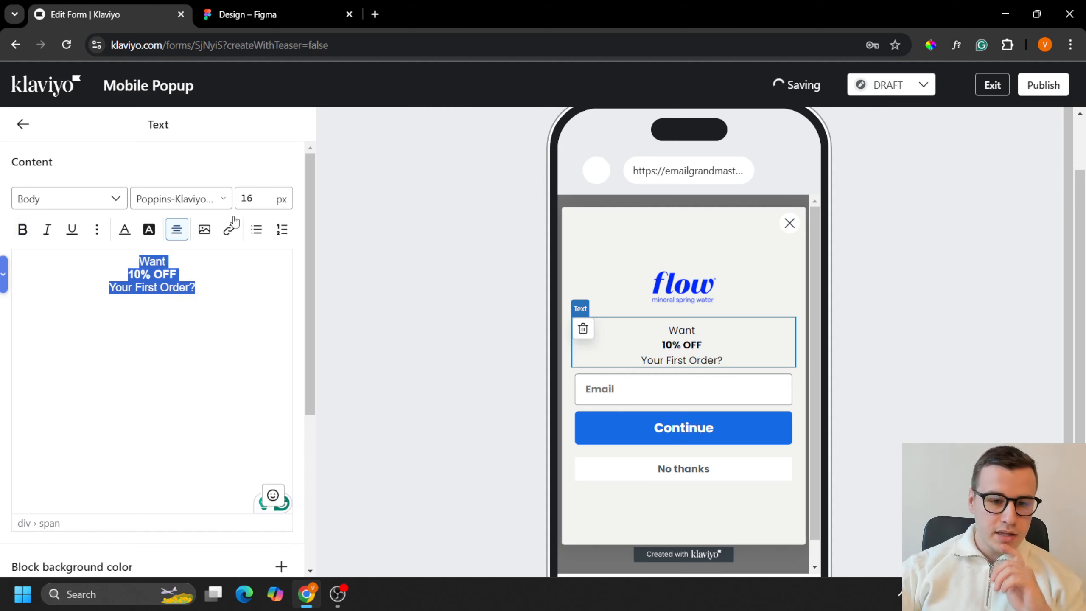
{"action": "double_click", "coordinate": [248, 199]}
{"action": "type", "text": "36"}
{"action": "key", "text": "Return"}
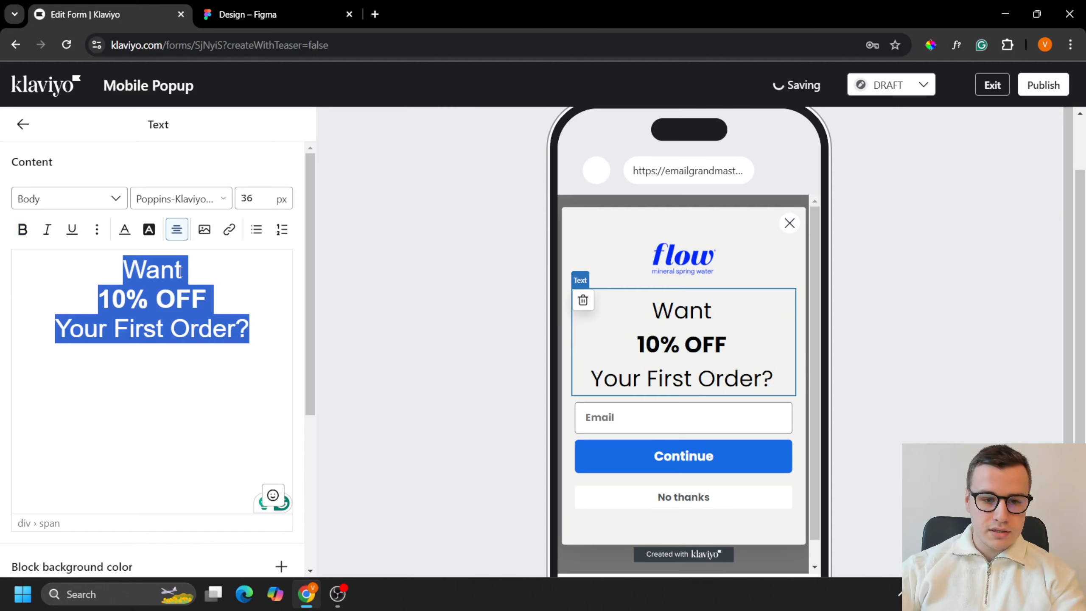
Step: Enlarge only the "10% OFF" line of the headline to 56 px
{"action": "left_click", "coordinate": [169, 367]}
{"action": "left_click_drag", "start_coordinate": [98, 300], "coordinate": [207, 300]}
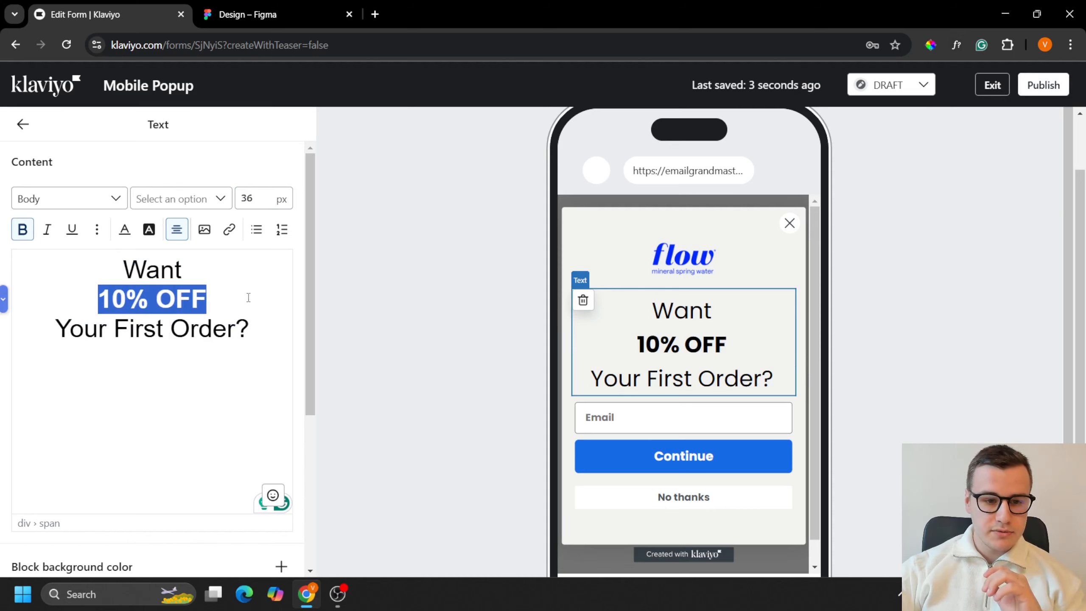
{"action": "left_click", "coordinate": [247, 198]}
{"action": "key", "text": "Return"}
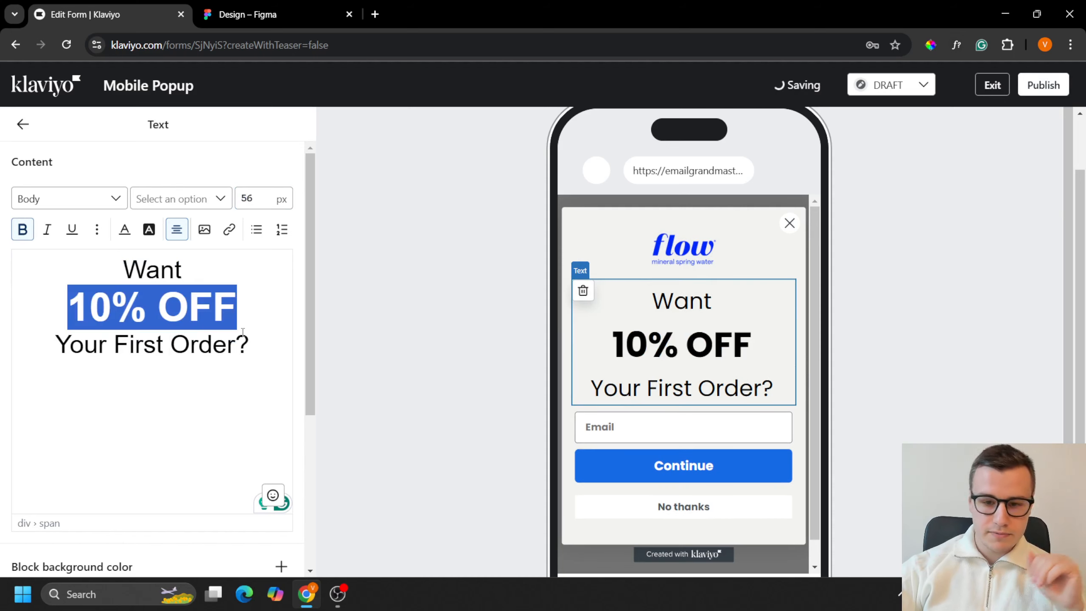
{"action": "left_click", "coordinate": [240, 349]}
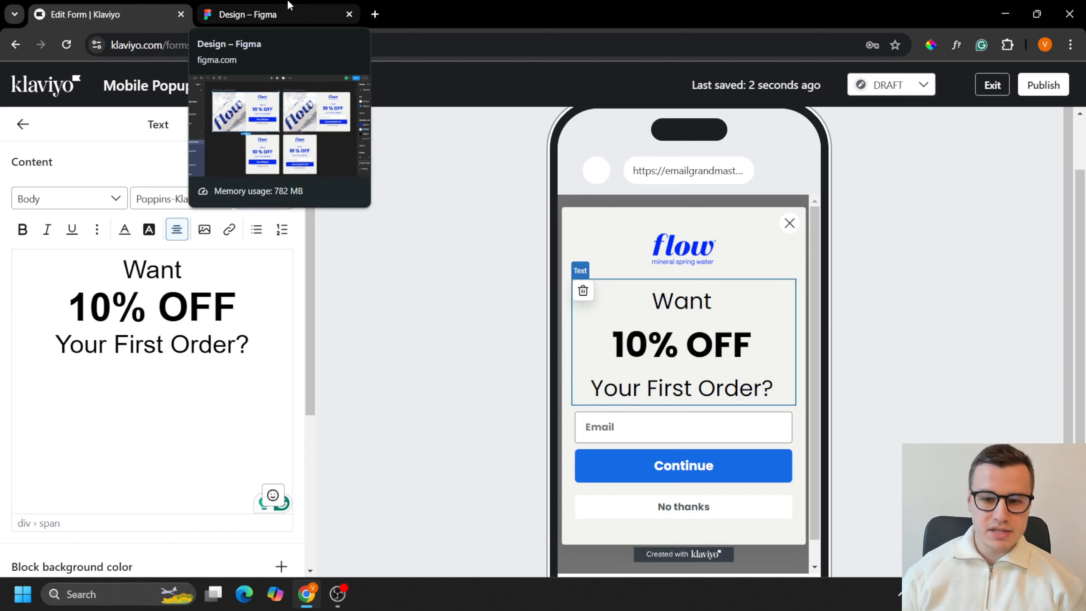
{"action": "left_click_drag", "start_coordinate": [189, 306], "coordinate": [64, 306]}
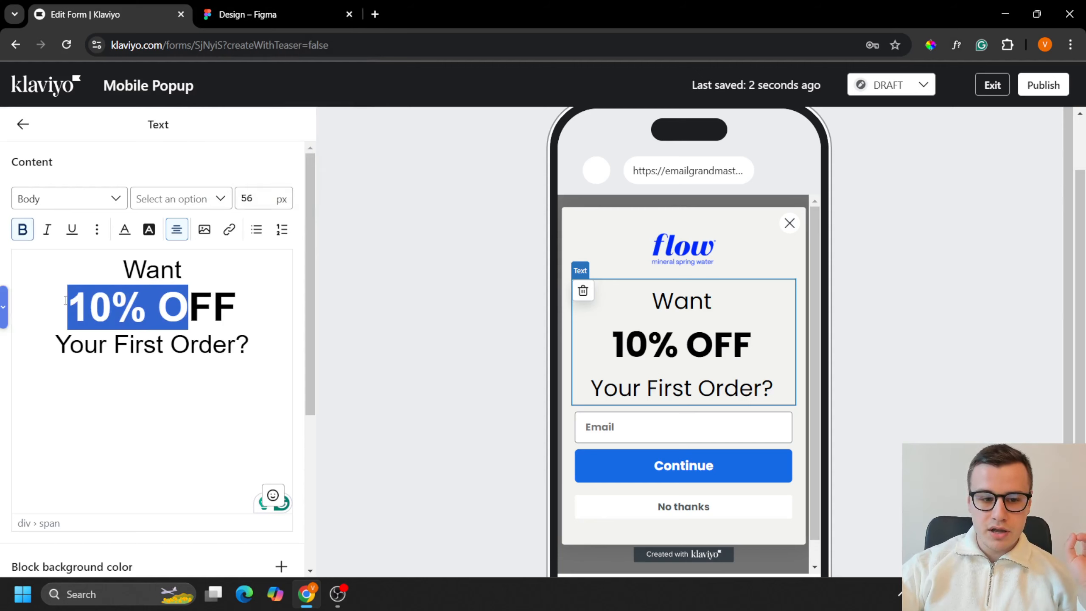
{"action": "left_click", "coordinate": [148, 300]}
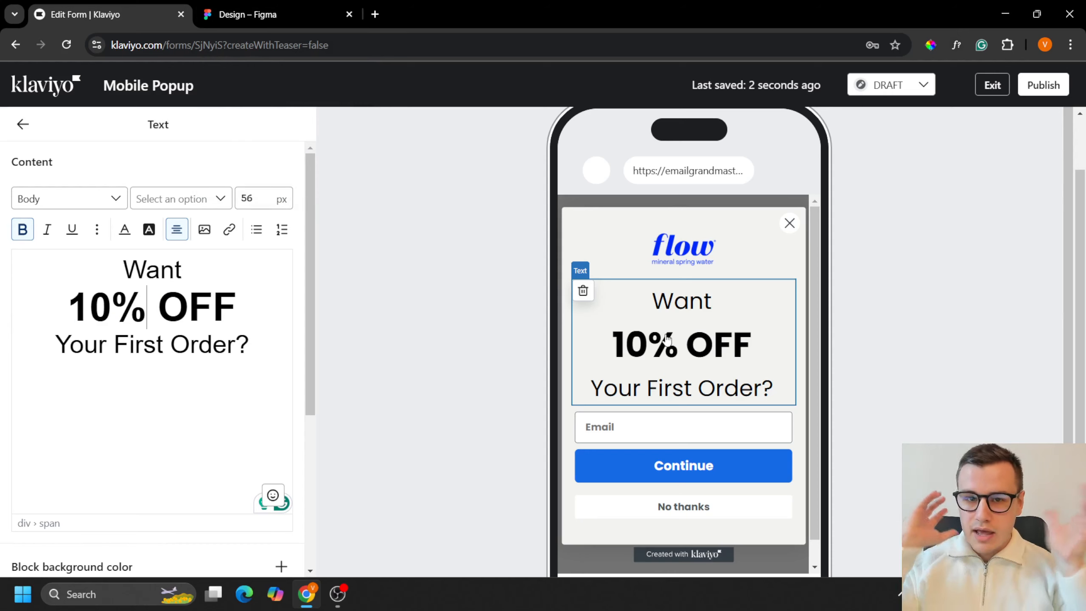
Step: Switch to Figma, copy the blue 0029FA of the mobile step 1 "Yes, Please!" button, and apply it to the entire headline text in Klaviyo
{"action": "left_click", "coordinate": [311, 5]}
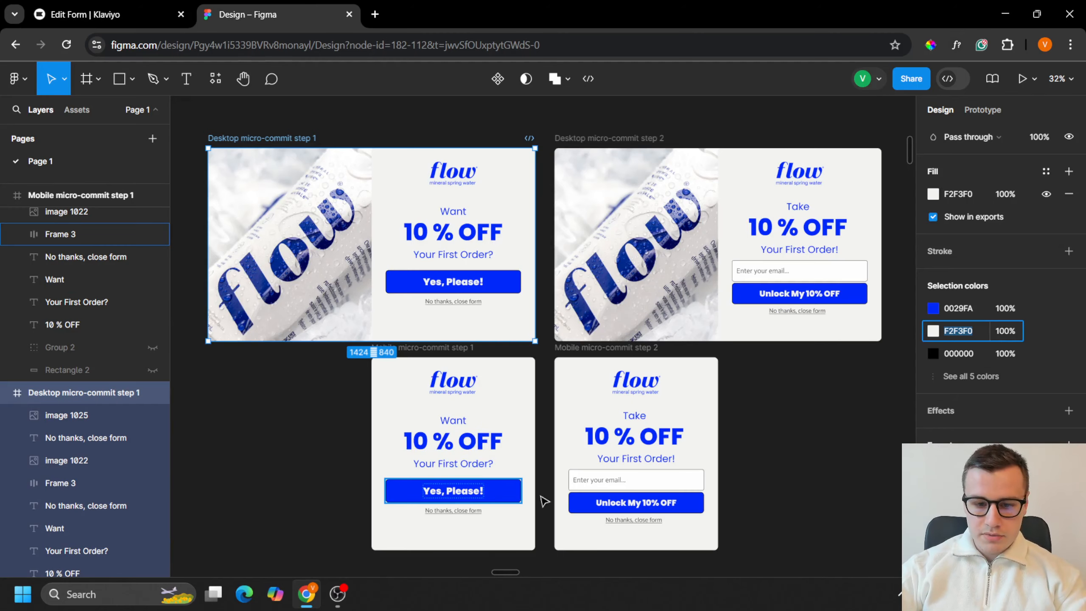
{"action": "left_click", "coordinate": [518, 496]}
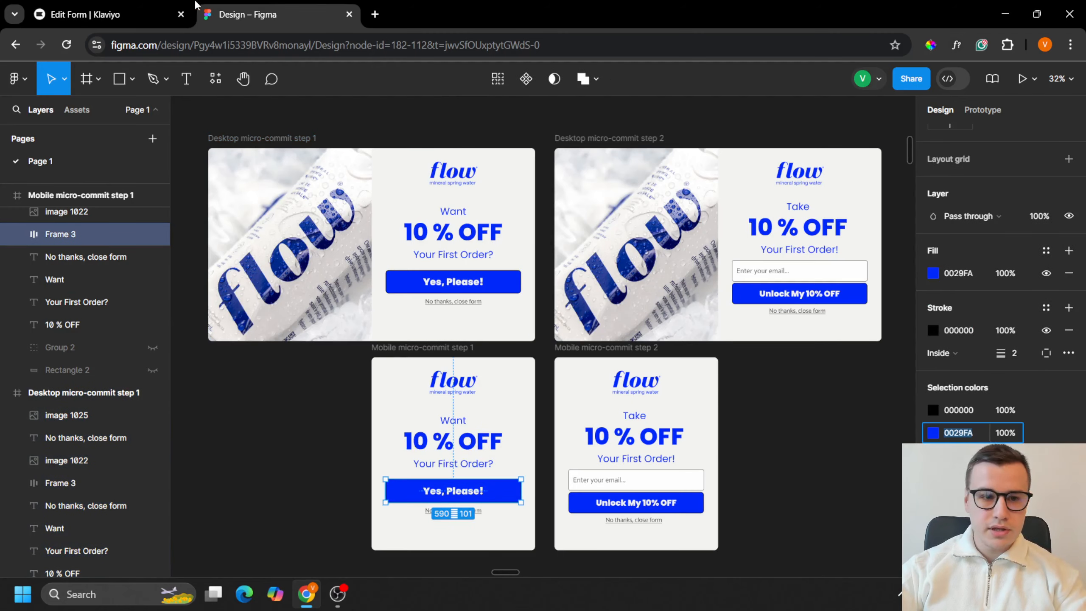
{"action": "left_click", "coordinate": [107, 14]}
{"action": "key", "text": "ctrl+a"}
{"action": "left_click", "coordinate": [125, 229]}
{"action": "key", "text": "ctrl+a"}
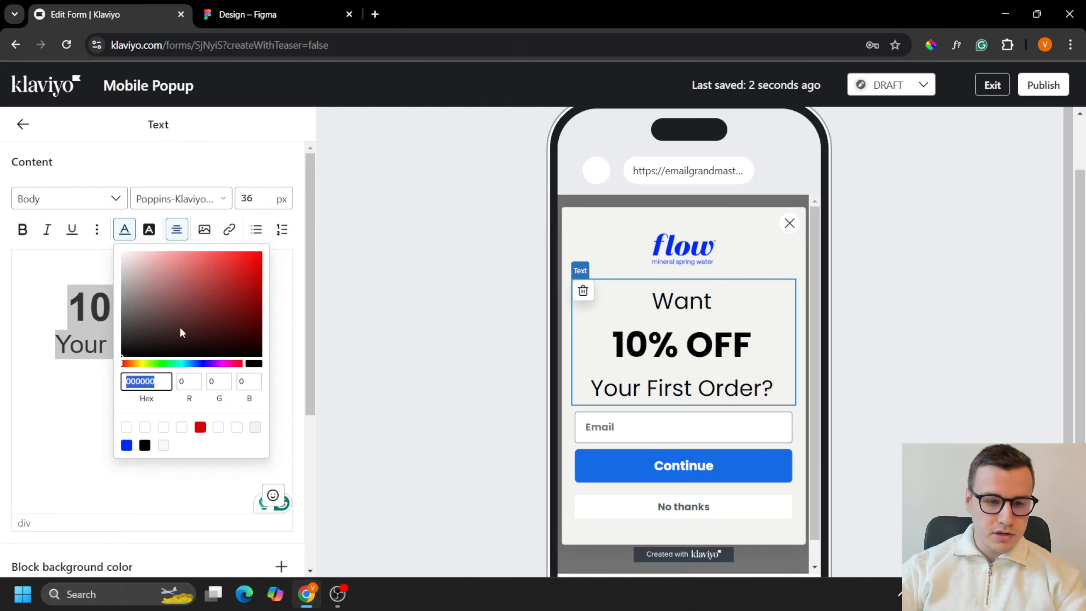
{"action": "type", "text": "0029FA"}
{"action": "left_click", "coordinate": [497, 304]}
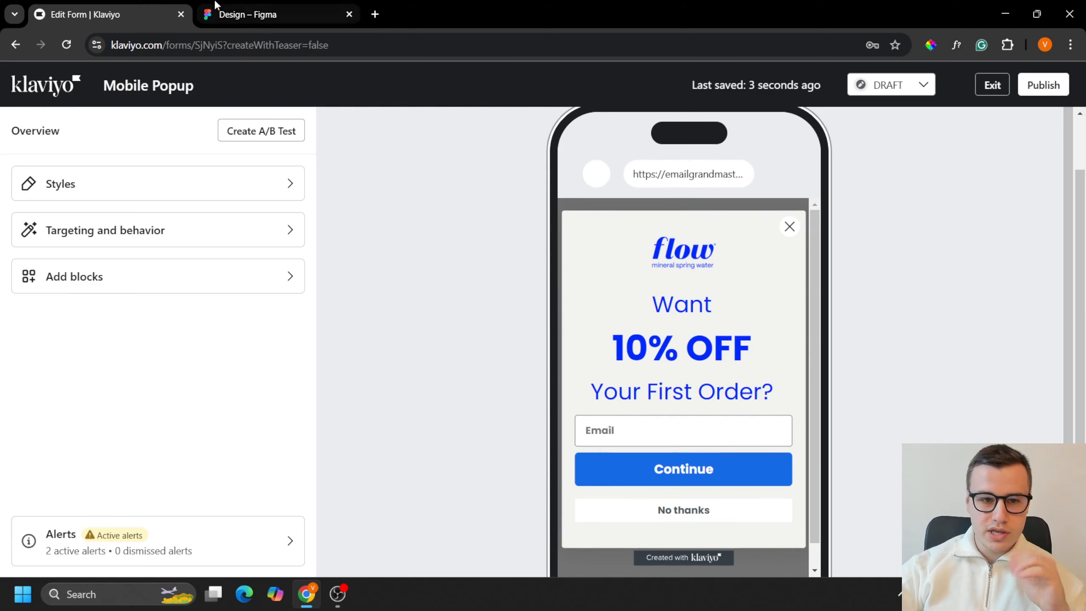
Step: Following the Figma design, change the "No thanks" button's text to "No thanks, close form" and set its font weight to Normal
{"action": "key", "text": "ctrl+Tab"}
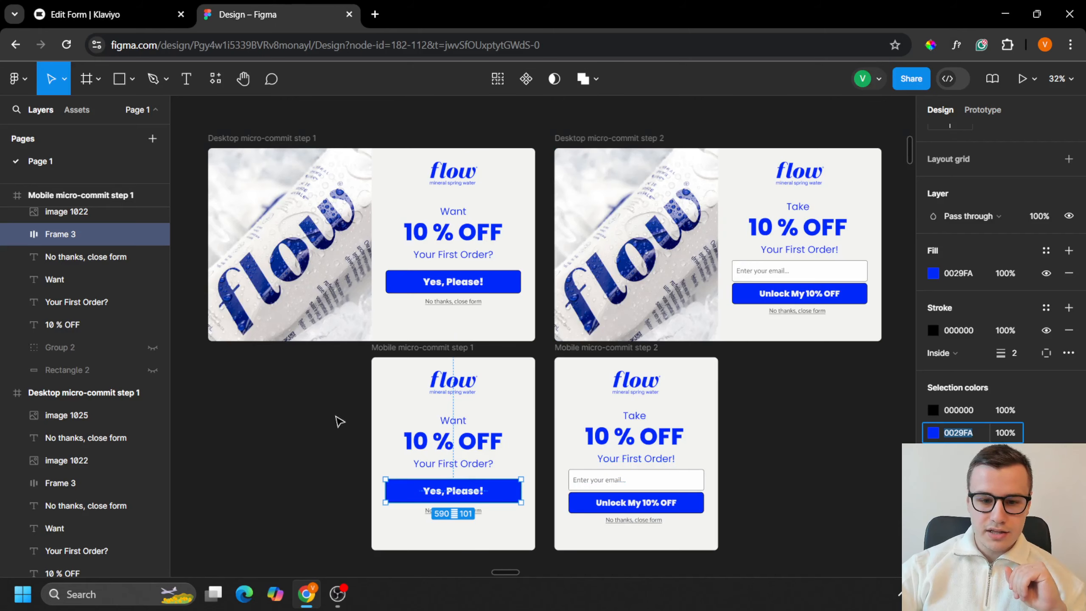
{"action": "left_click", "coordinate": [128, 14]}
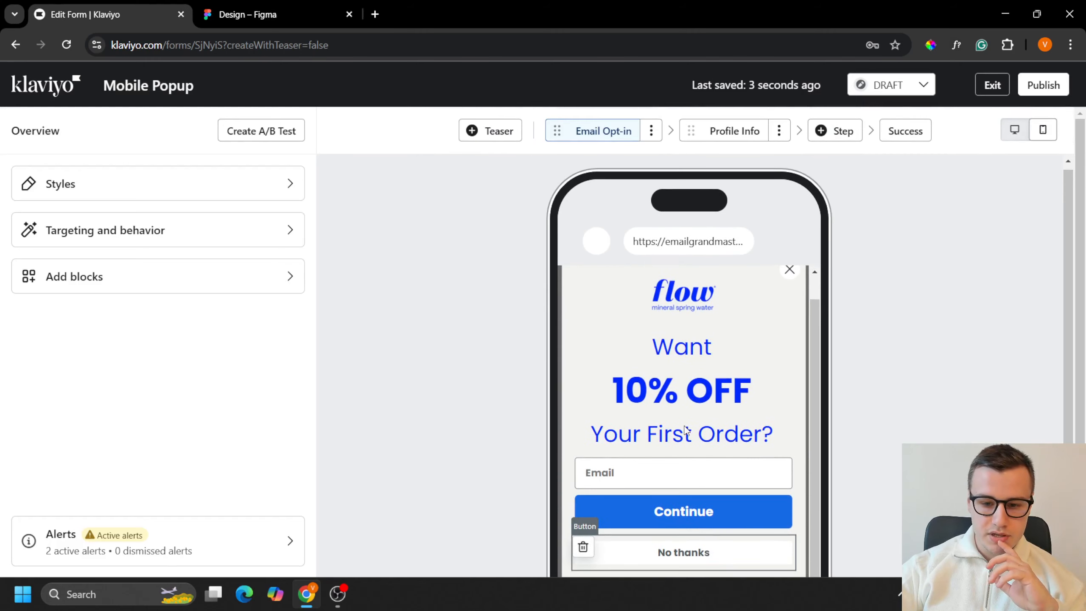
{"action": "key", "text": "ctrl+Tab"}
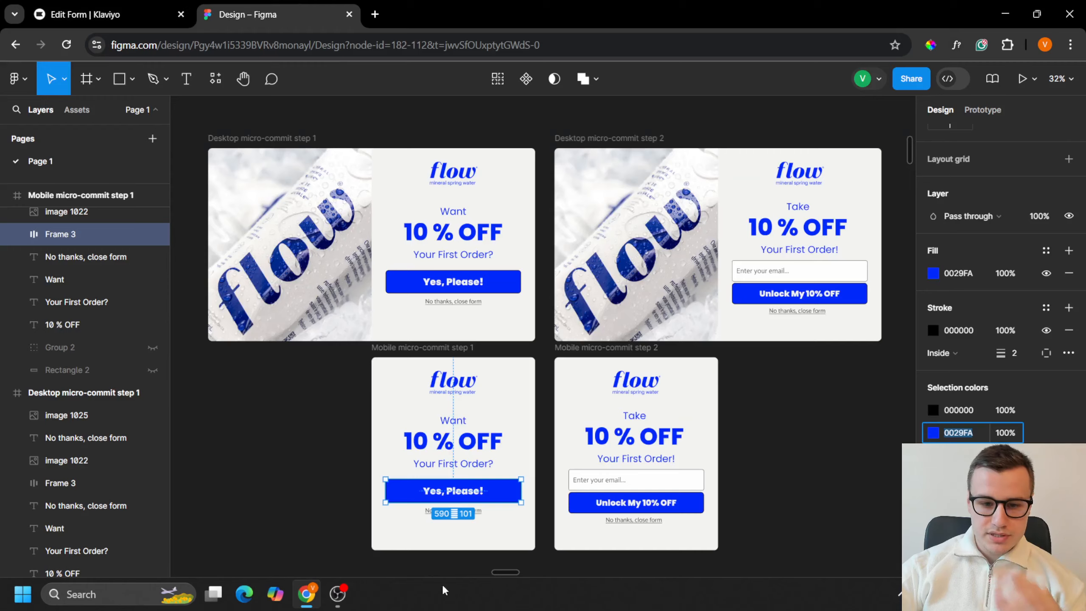
{"action": "scroll", "coordinate": [485, 528], "scroll_direction": "down", "scroll_amount": 3}
{"action": "left_click", "coordinate": [149, 13]}
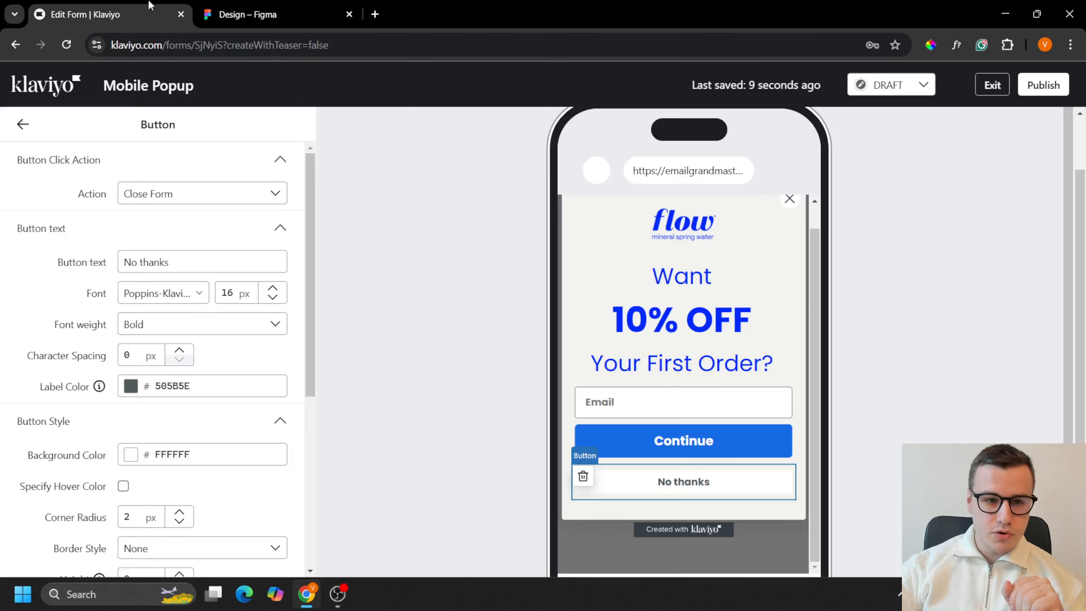
{"action": "left_click", "coordinate": [212, 256]}
{"action": "type", "text": ", close form"}
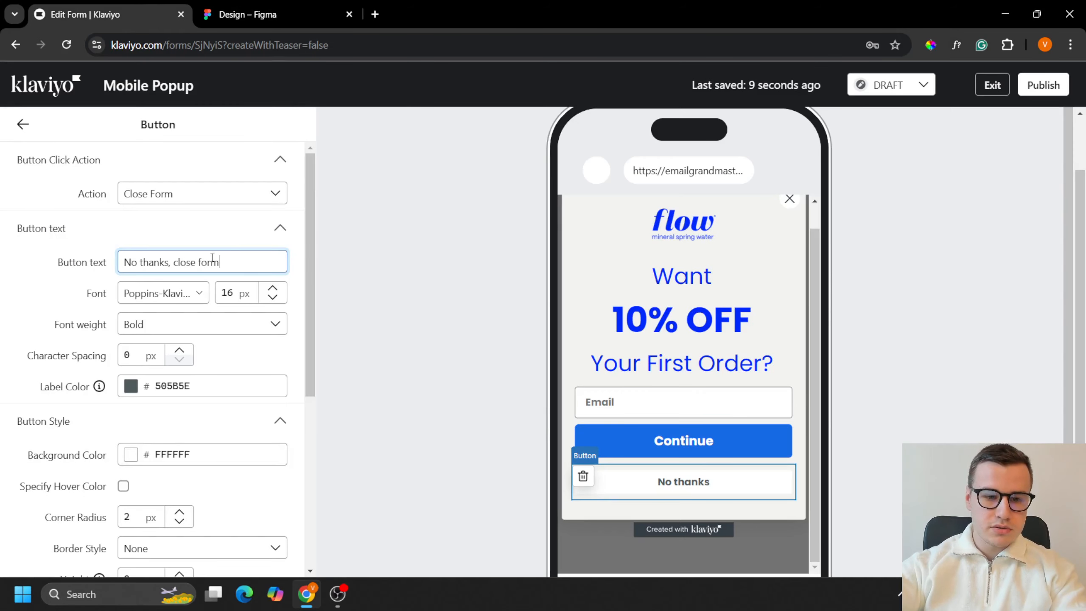
{"action": "left_click", "coordinate": [188, 328]}
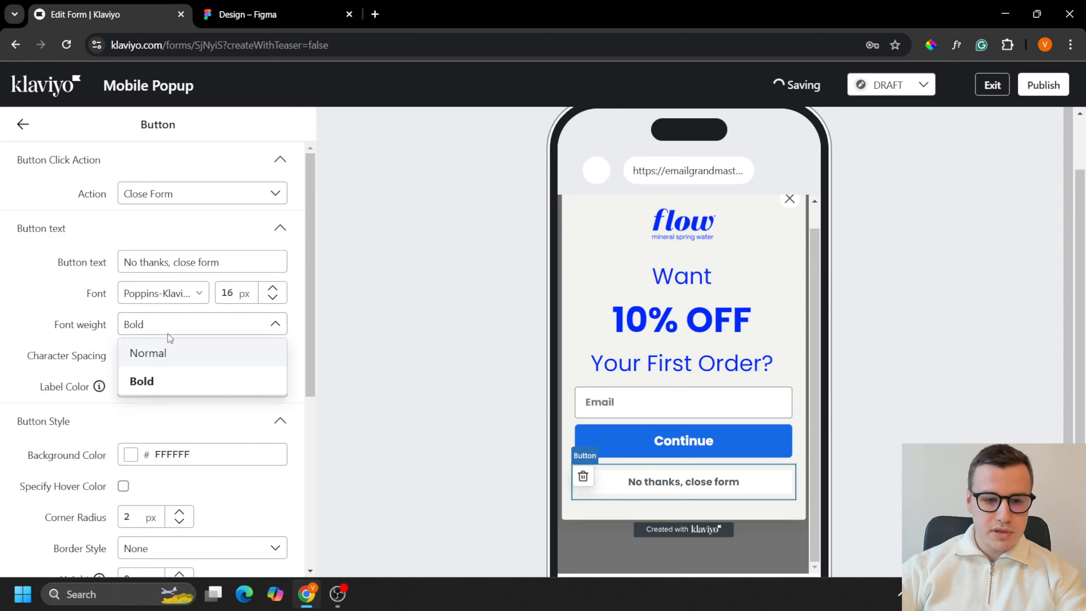
{"action": "left_click", "coordinate": [167, 355]}
Step: Make the background color of the "No thanks, close form" button fully transparent with an alpha of 0
{"action": "scroll", "coordinate": [171, 428], "scroll_direction": "down", "scroll_amount": 2}
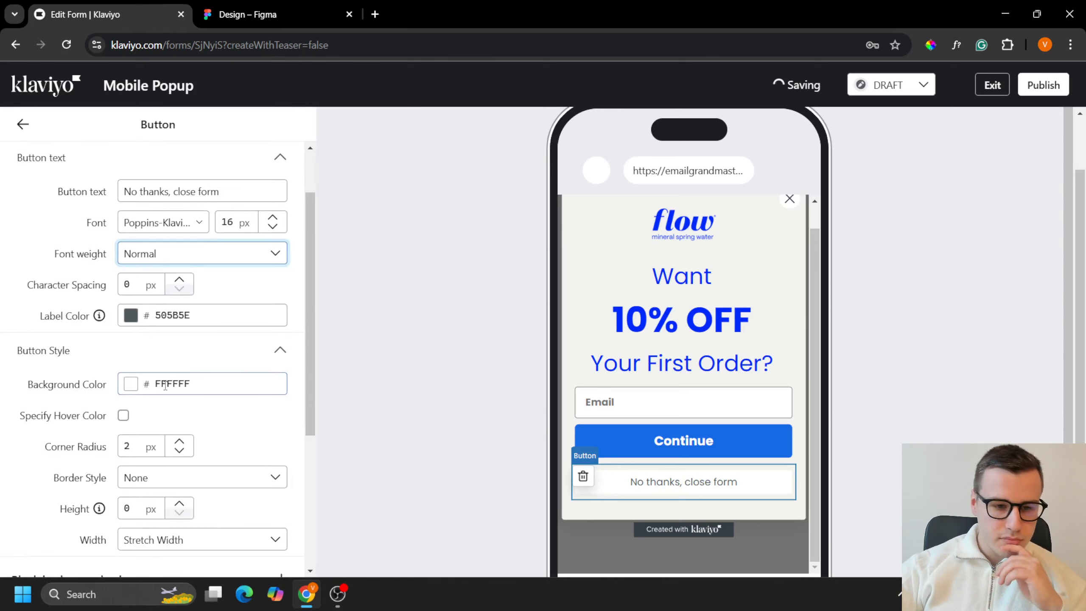
{"action": "scroll", "coordinate": [157, 464], "scroll_direction": "up", "scroll_amount": 2}
{"action": "left_click", "coordinate": [130, 455]}
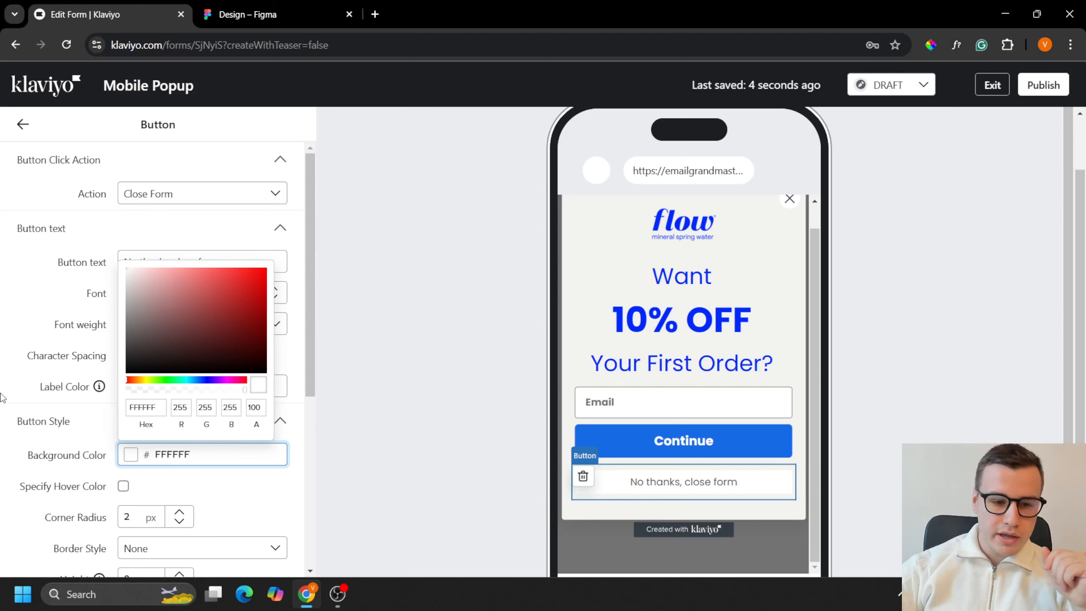
{"action": "left_click", "coordinate": [130, 390]}
{"action": "left_click", "coordinate": [128, 390]}
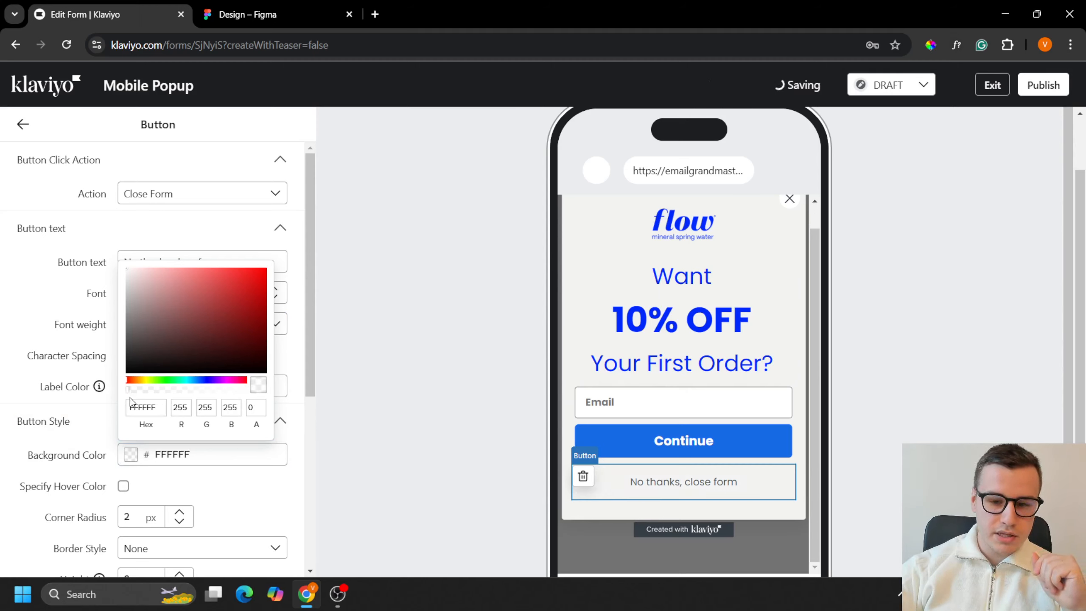
{"action": "left_click", "coordinate": [22, 124]}
{"action": "left_click", "coordinate": [22, 124]}
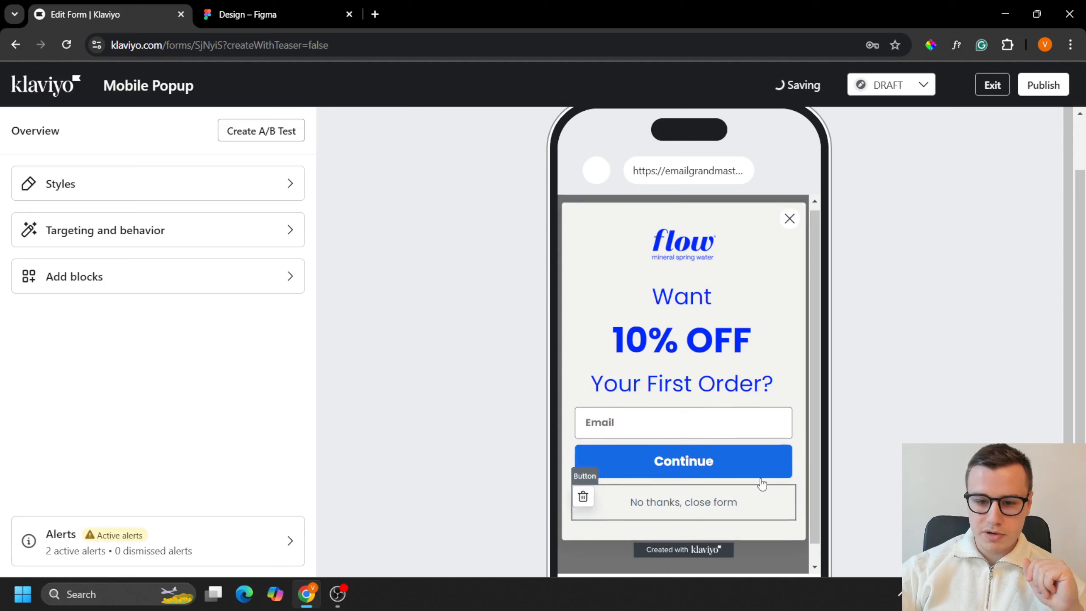
Step: Set the size of the popup's close icon to 30 px
{"action": "left_click", "coordinate": [790, 230]}
{"action": "left_click", "coordinate": [69, 228]}
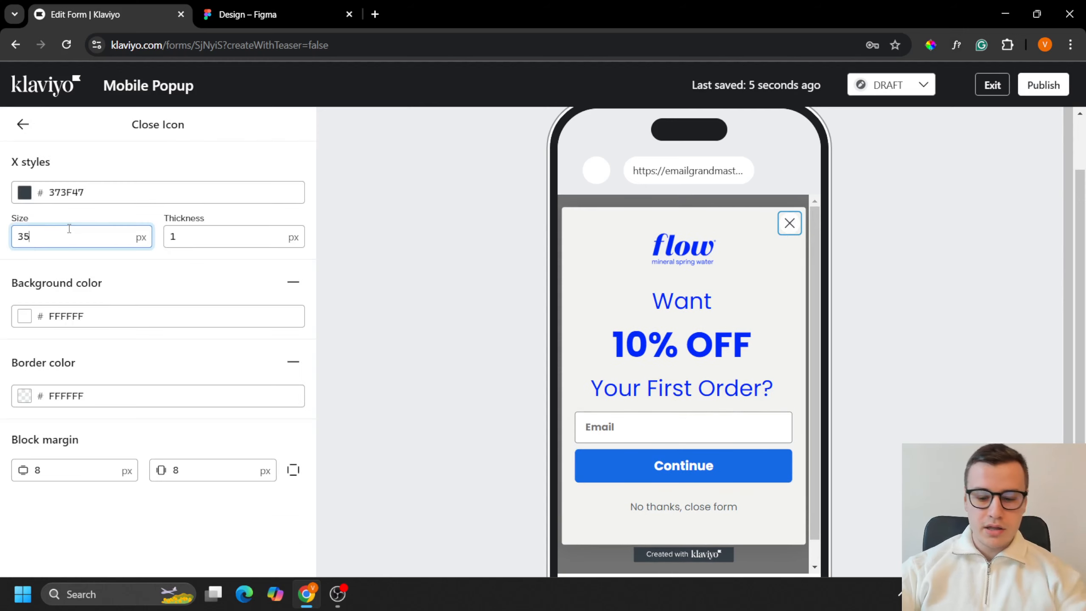
{"action": "key", "text": "BackSpace"}
{"action": "type", "text": "0"}
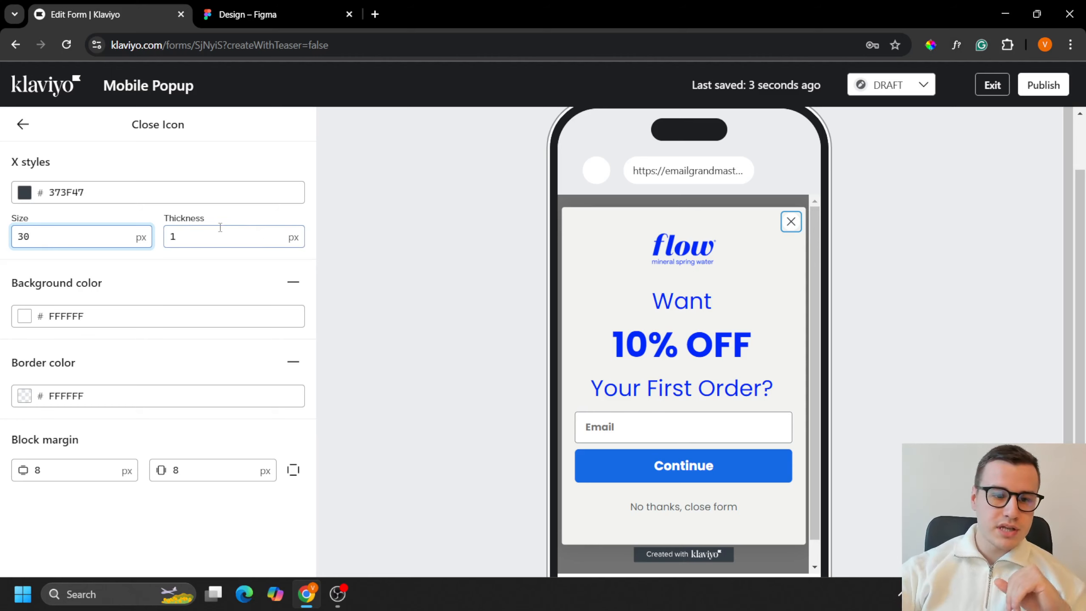
Step: Hide the close icon by setting the alpha of both its background color and its X color to 0
{"action": "left_click", "coordinate": [46, 326]}
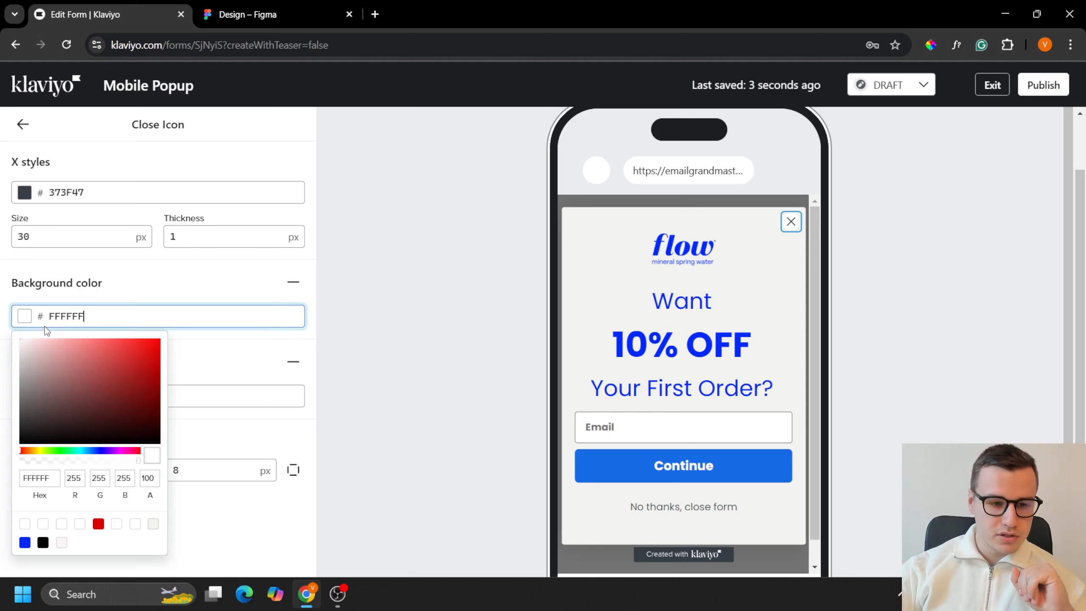
{"action": "left_click", "coordinate": [22, 461]}
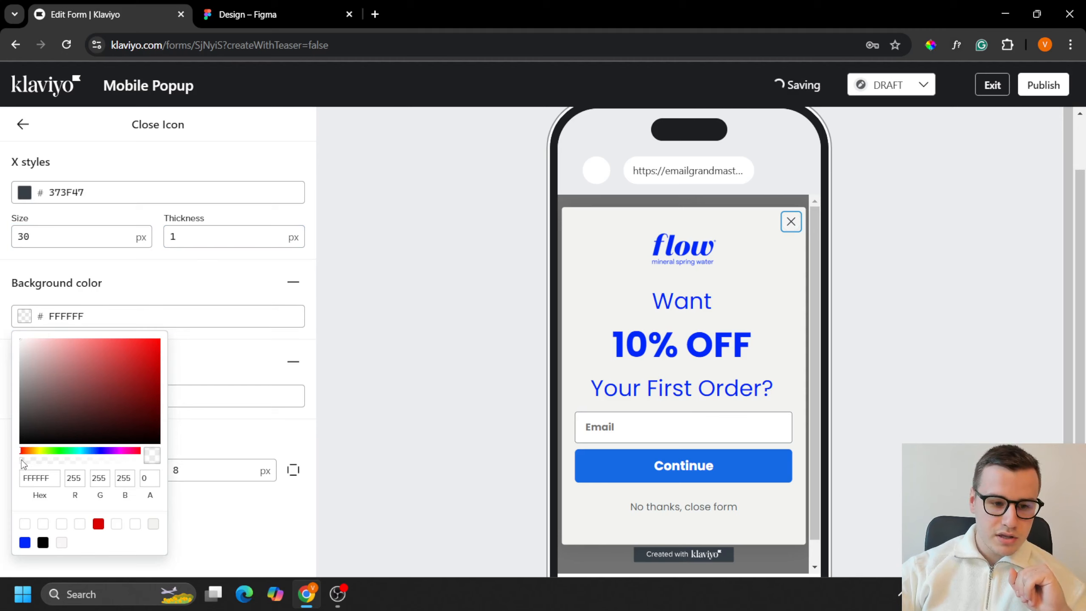
{"action": "left_click", "coordinate": [22, 198]}
{"action": "left_click", "coordinate": [22, 337]}
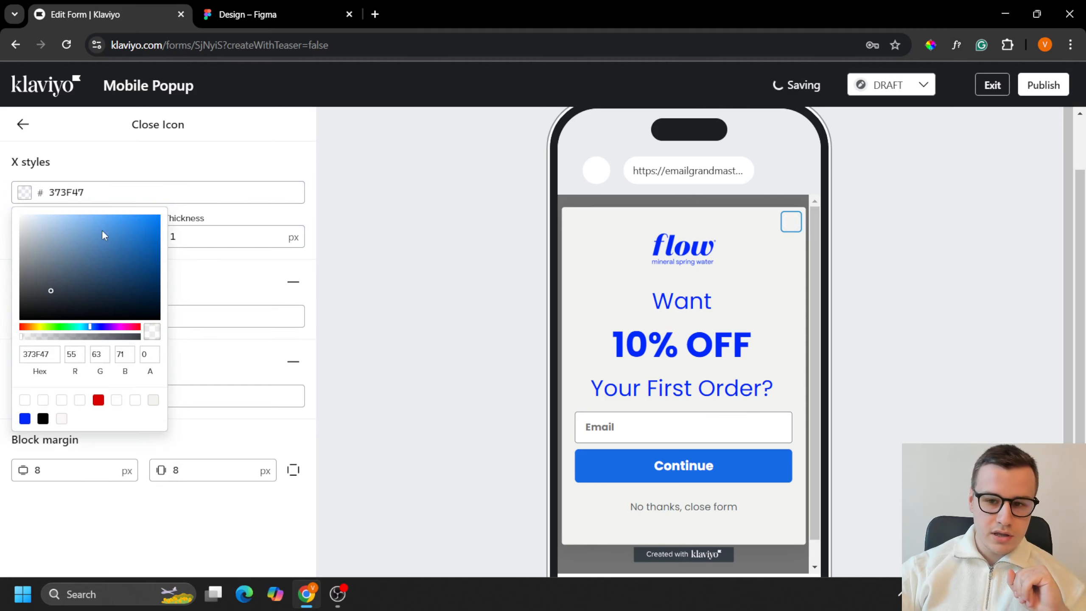
{"action": "left_click", "coordinate": [22, 129]}
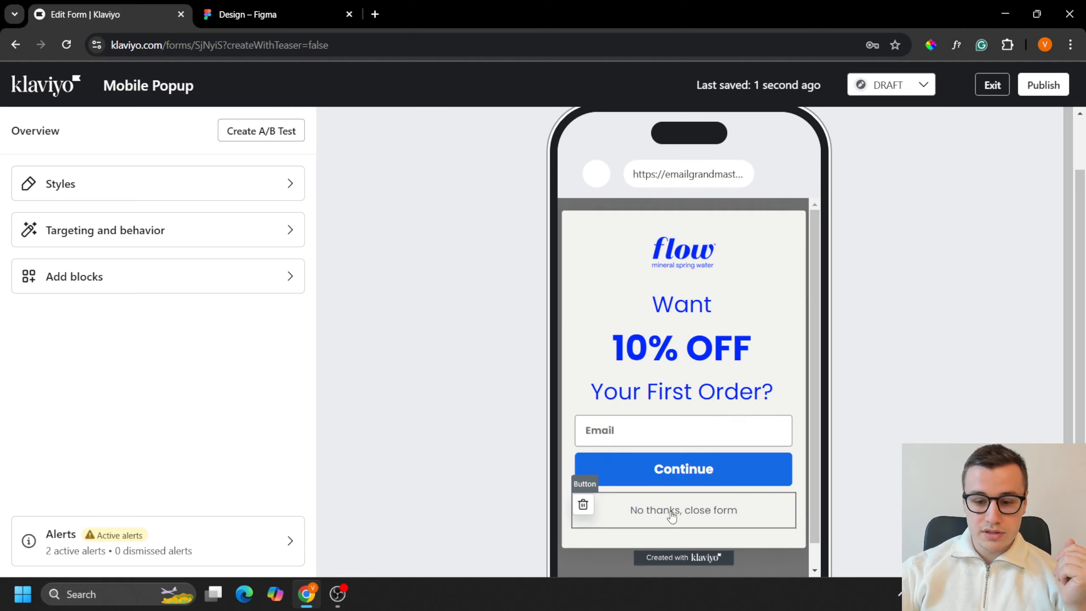
{"action": "scroll", "coordinate": [781, 570], "scroll_direction": "down", "scroll_amount": 1}
{"action": "scroll", "coordinate": [760, 539], "scroll_direction": "down", "scroll_amount": 1}
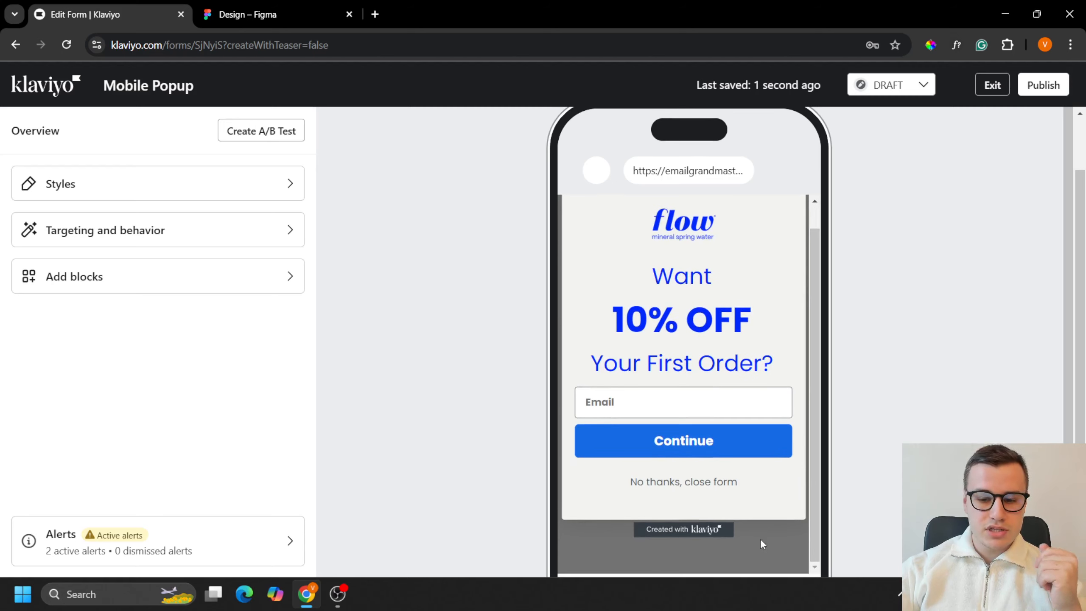
{"action": "scroll", "coordinate": [746, 550], "scroll_direction": "up", "scroll_amount": 2}
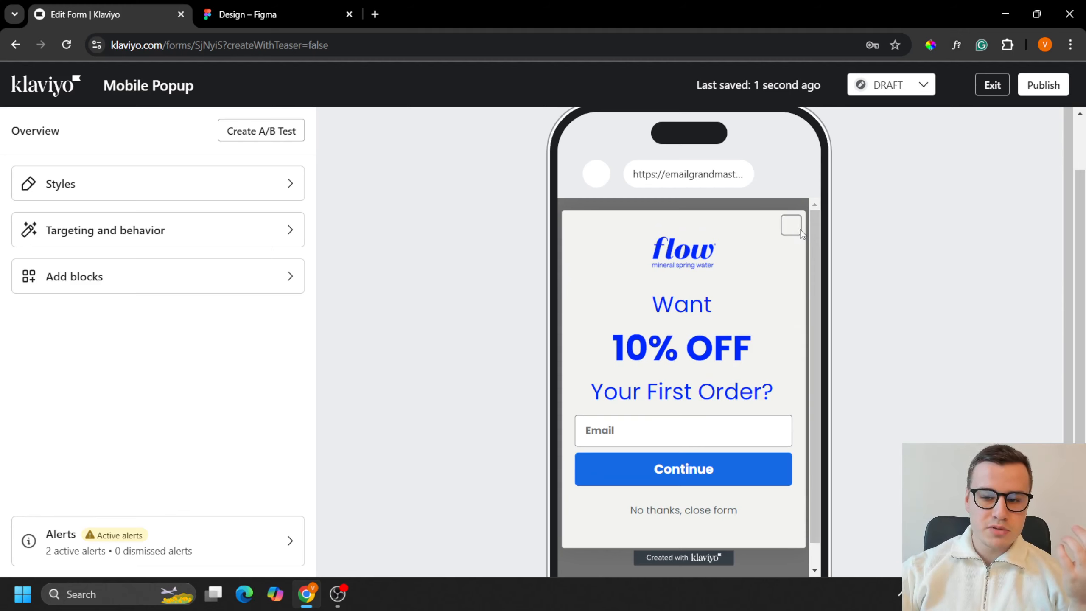
{"action": "scroll", "coordinate": [764, 505], "scroll_direction": "up", "scroll_amount": 2}
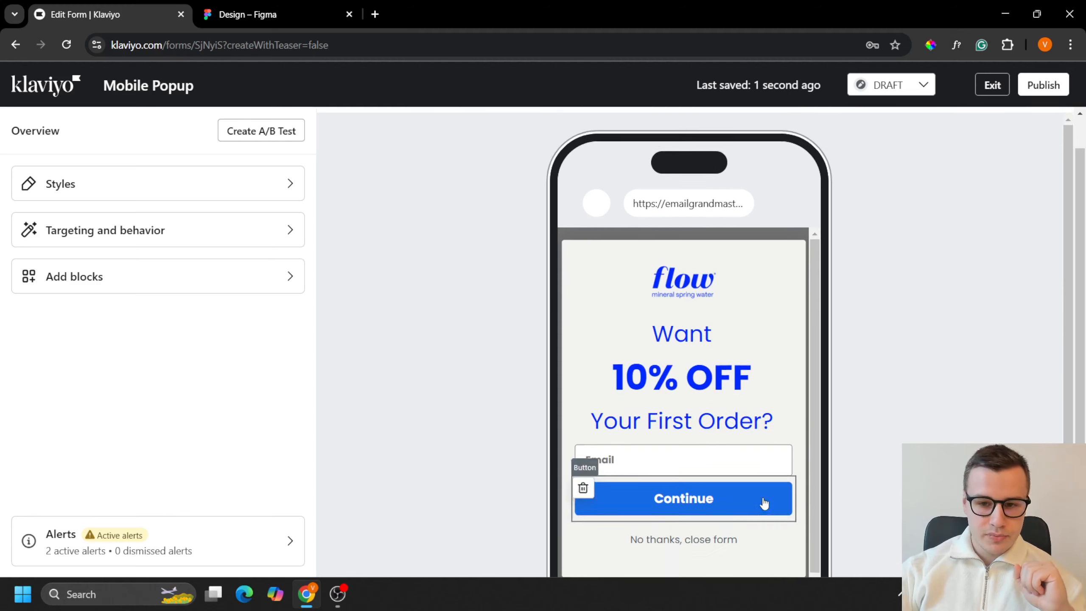
Step: Set the "Continue" button's background color to 0029FA, matching the button in the Figma design
{"action": "scroll", "coordinate": [834, 428], "scroll_direction": "down", "scroll_amount": 2}
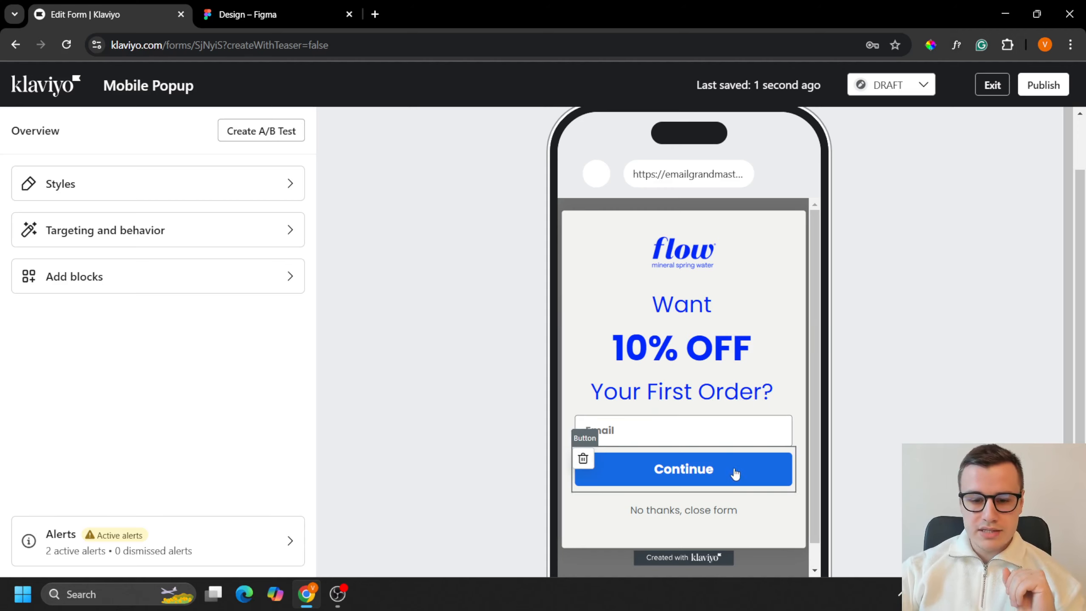
{"action": "left_click", "coordinate": [735, 498]}
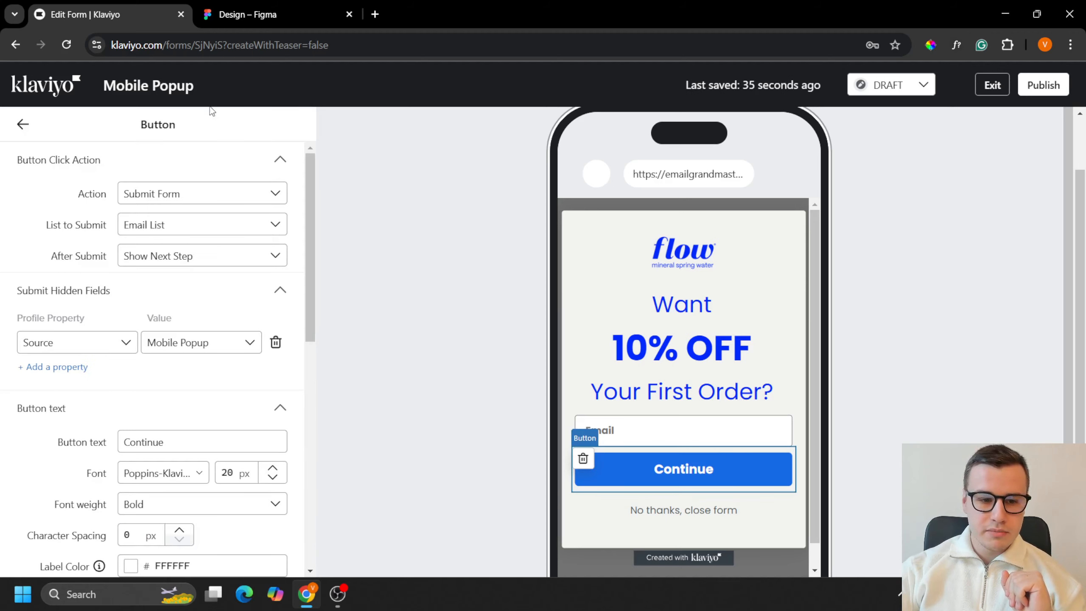
{"action": "scroll", "coordinate": [255, 306], "scroll_direction": "down", "scroll_amount": 2}
{"action": "left_click", "coordinate": [259, 6]}
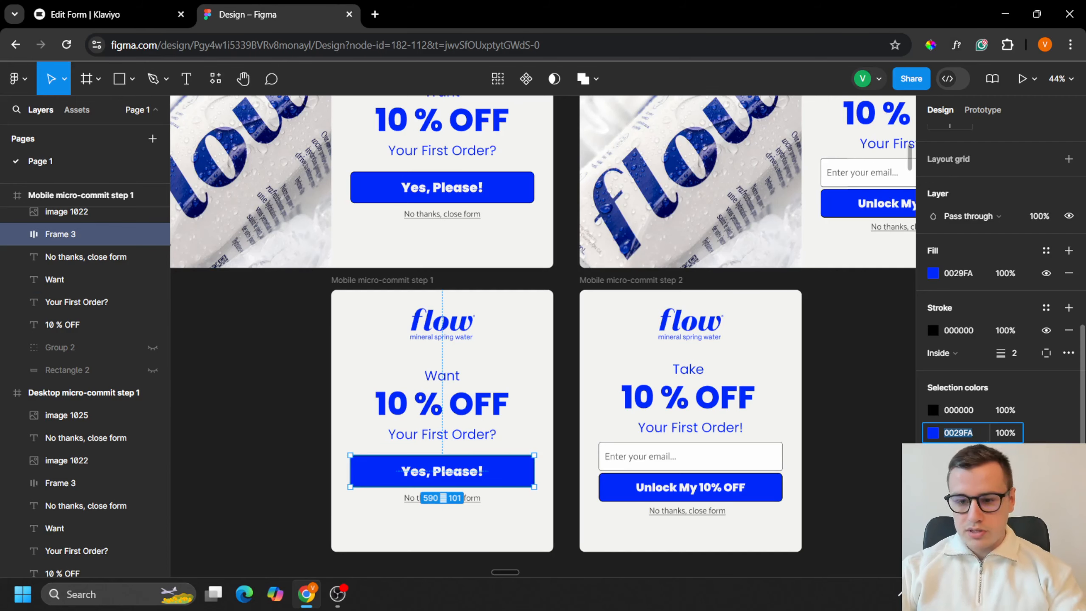
{"action": "left_click", "coordinate": [91, 5]}
{"action": "scroll", "coordinate": [235, 384], "scroll_direction": "down", "scroll_amount": 2}
{"action": "left_click", "coordinate": [233, 494]}
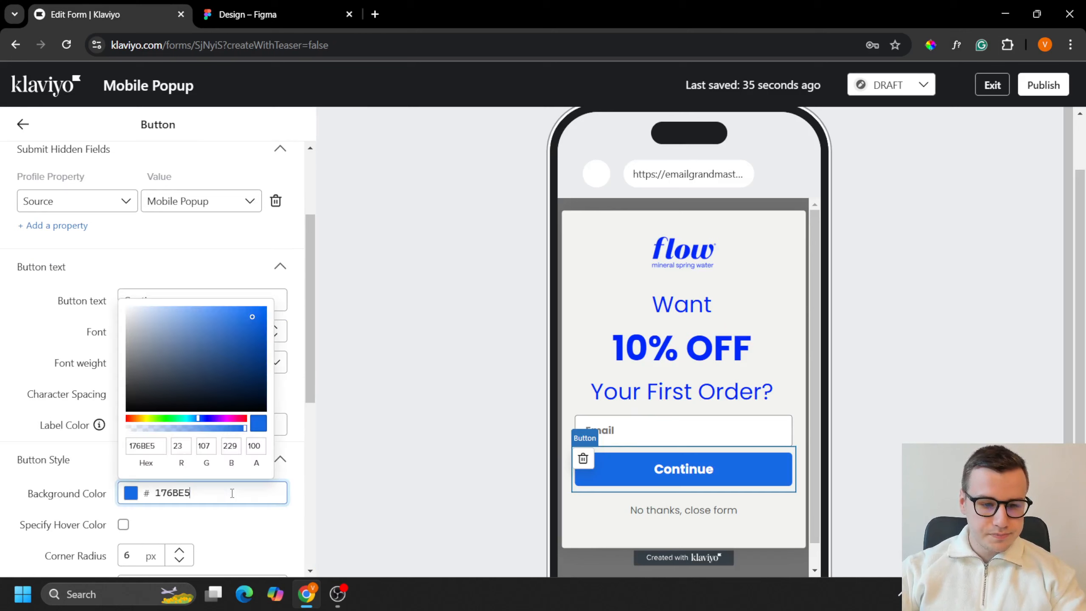
{"action": "key", "text": "ctrl+a"}
{"action": "type", "text": "0029FA"}
Step: Change the "Continue" button's text to "Yes, Please!"
{"action": "left_click", "coordinate": [200, 261]}
{"action": "left_click", "coordinate": [199, 261]}
{"action": "left_click", "coordinate": [189, 273]}
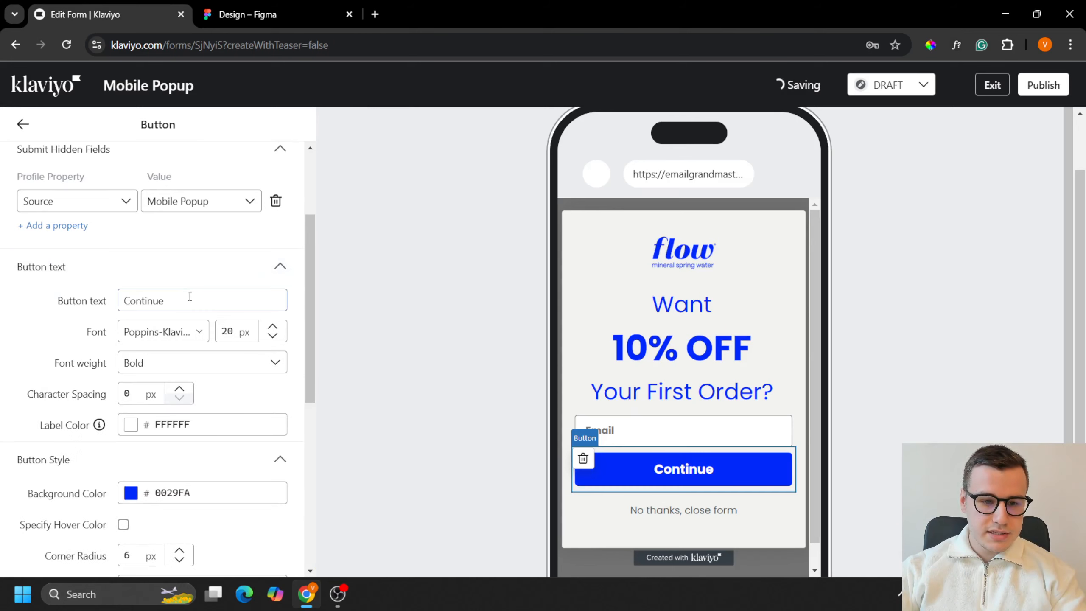
{"action": "double_click", "coordinate": [190, 297]}
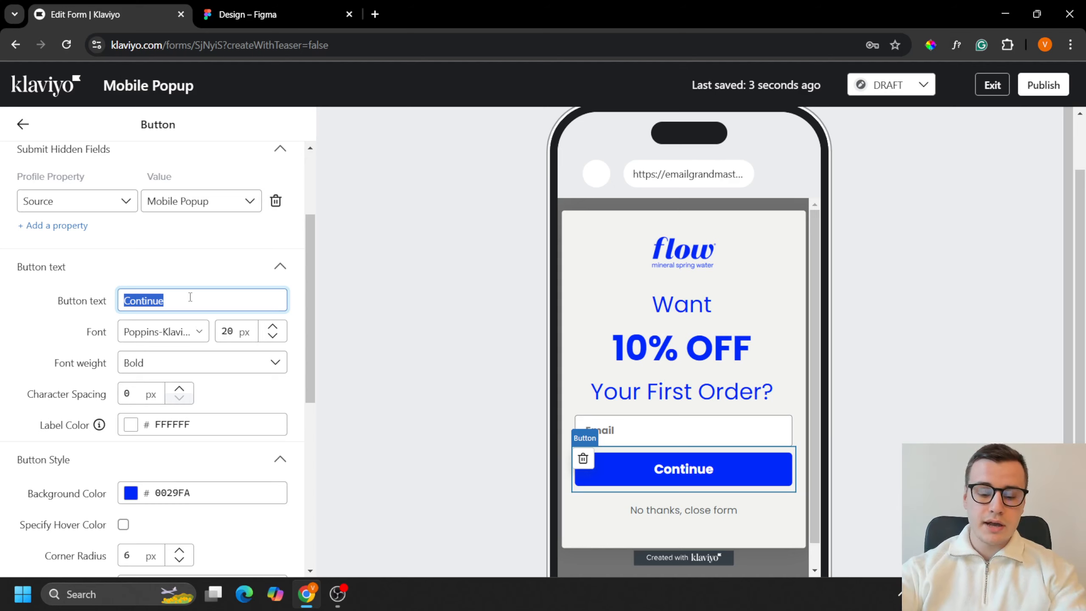
{"action": "type", "text": "Yes, Please!"}
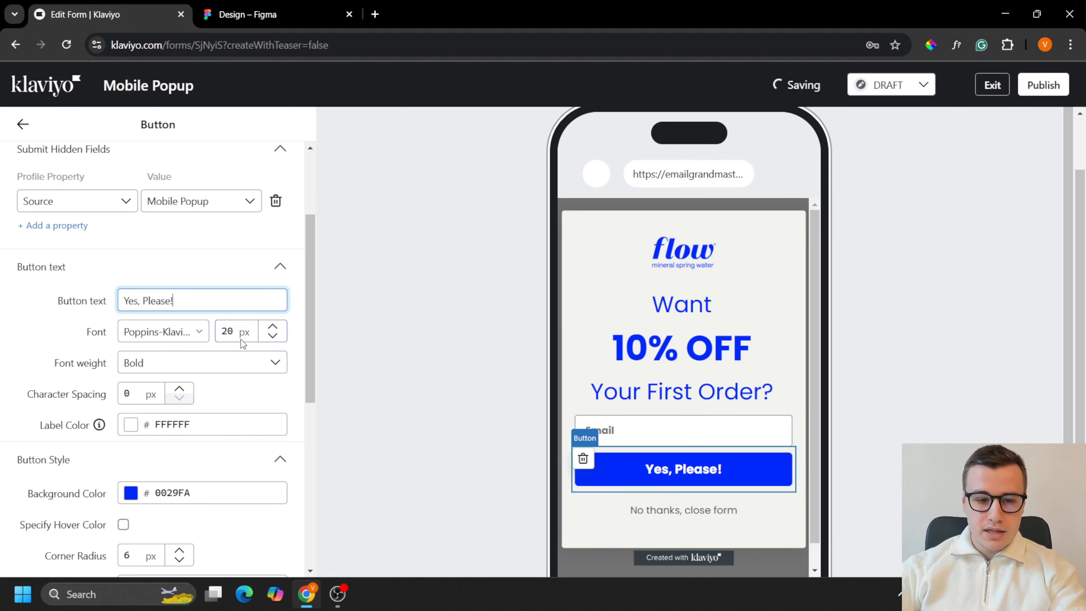
Step: Set the font size of the "Yes, Please!" button's text to 25 px
{"action": "left_click", "coordinate": [231, 334]}
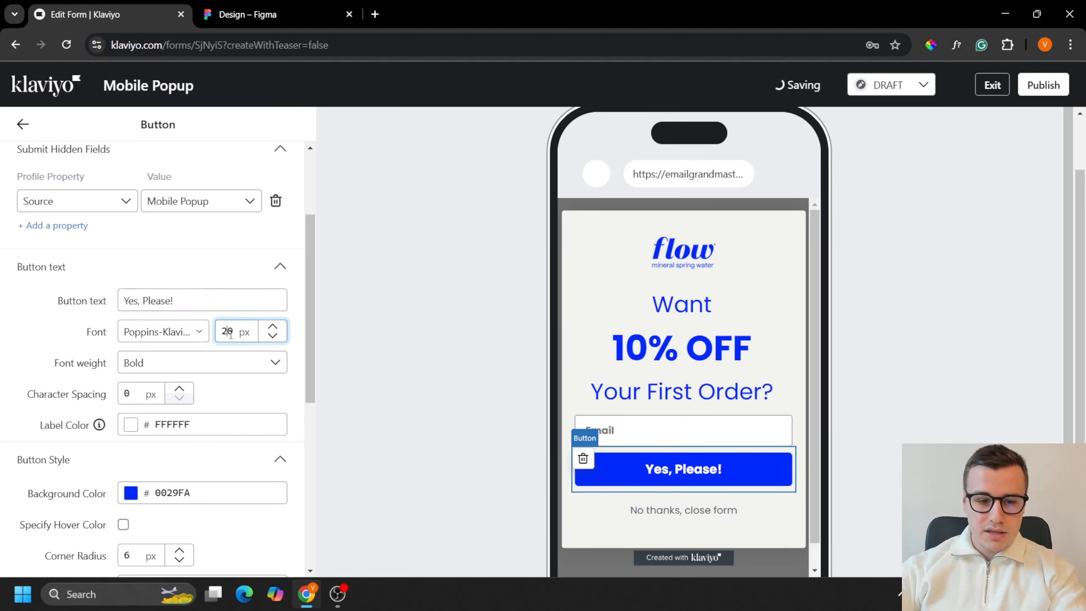
{"action": "type", "text": "5"}
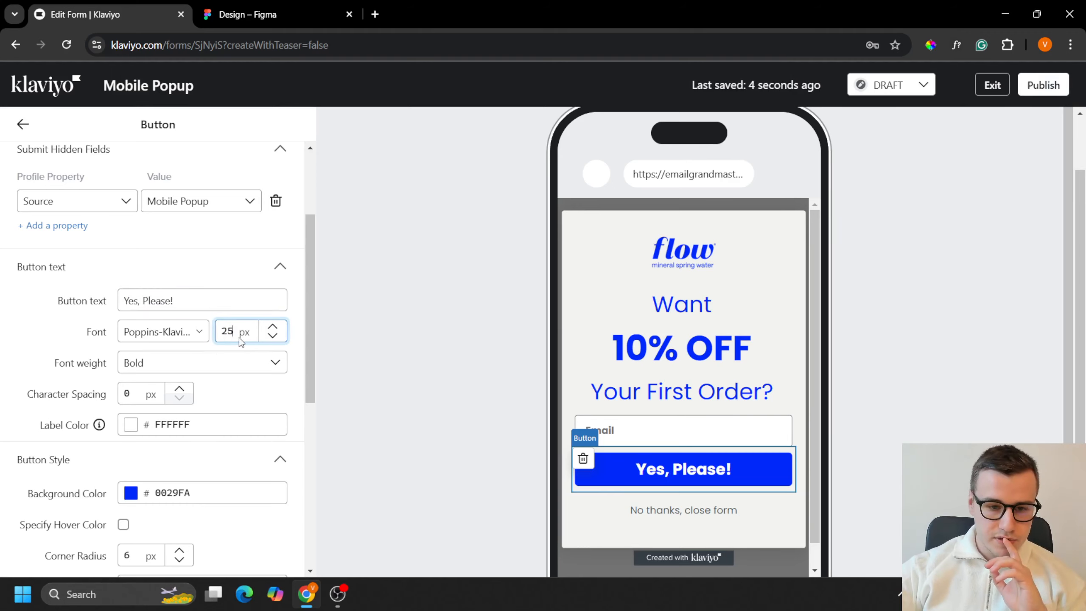
{"action": "left_click", "coordinate": [272, 327]}
{"action": "left_click", "coordinate": [274, 340]}
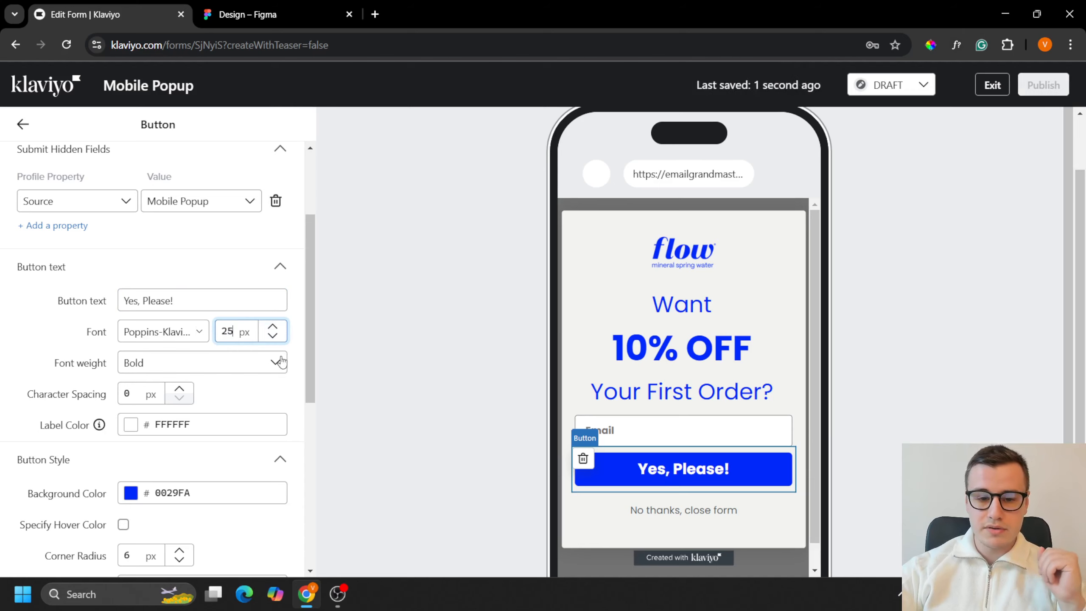
Step: Set the height of the "Yes, Please!" button to 64 px and compare it with the Figma design
{"action": "scroll", "coordinate": [172, 406], "scroll_direction": "down", "scroll_amount": 3}
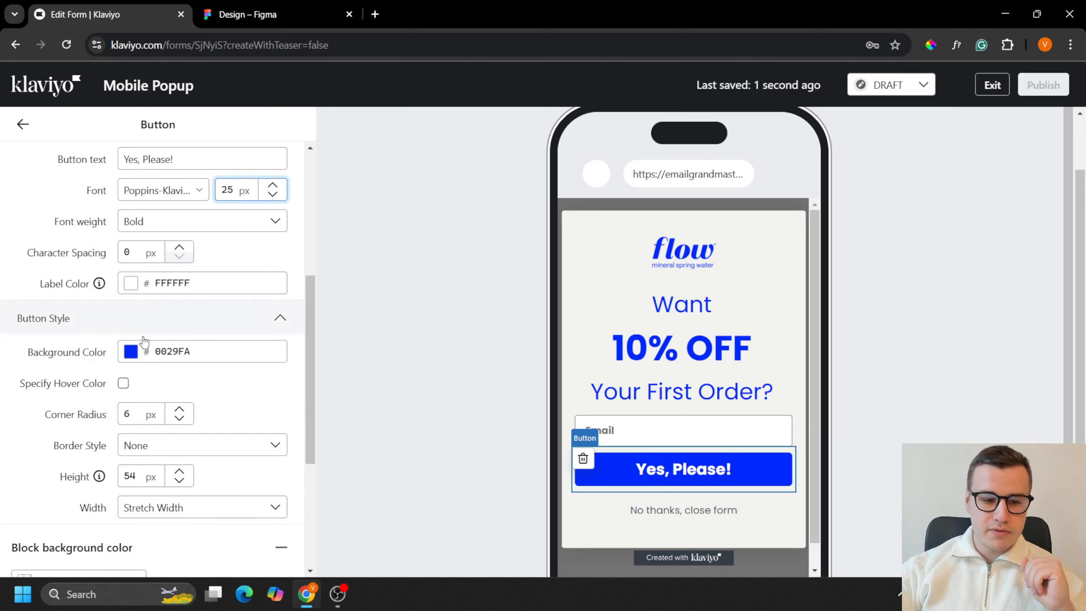
{"action": "scroll", "coordinate": [143, 347], "scroll_direction": "down", "scroll_amount": 2}
{"action": "left_click", "coordinate": [133, 407]}
{"action": "left_click_drag", "start_coordinate": [133, 408], "coordinate": [121, 402]}
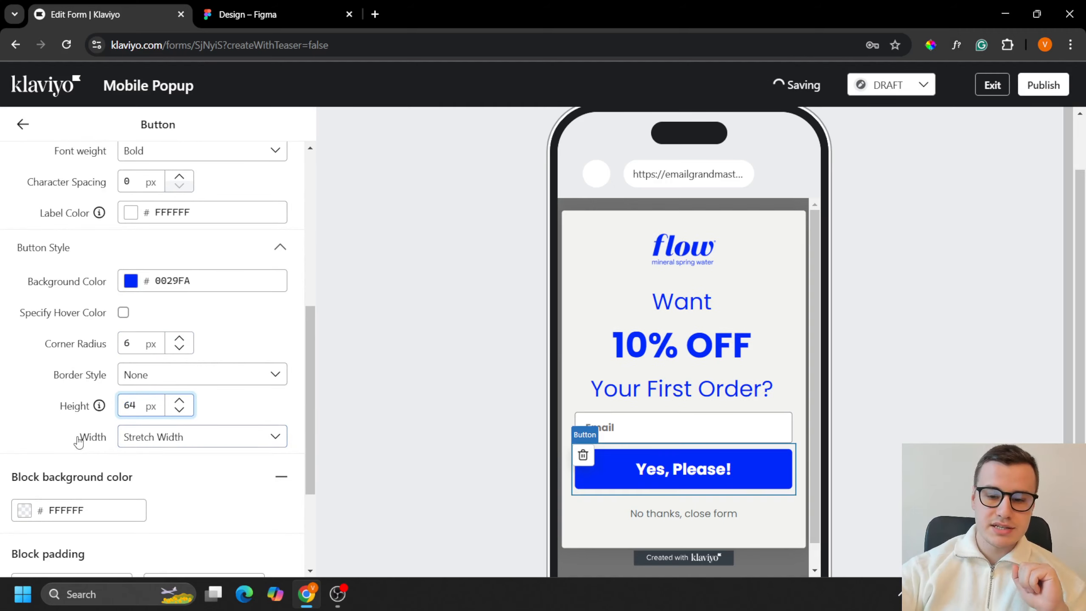
{"action": "left_click", "coordinate": [276, 14]}
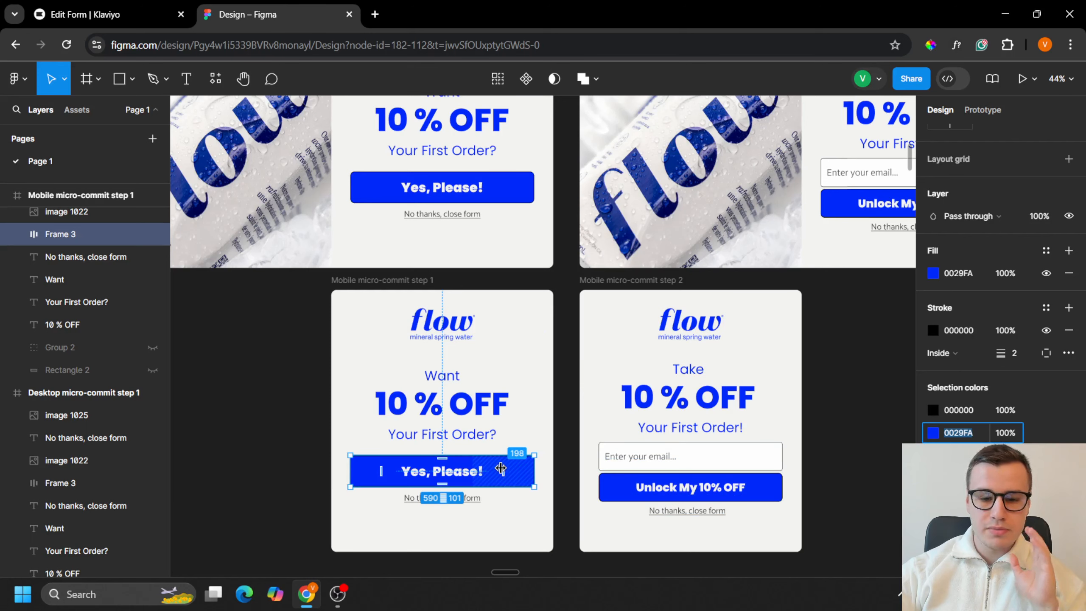
{"action": "key", "text": "ctrl+Tab"}
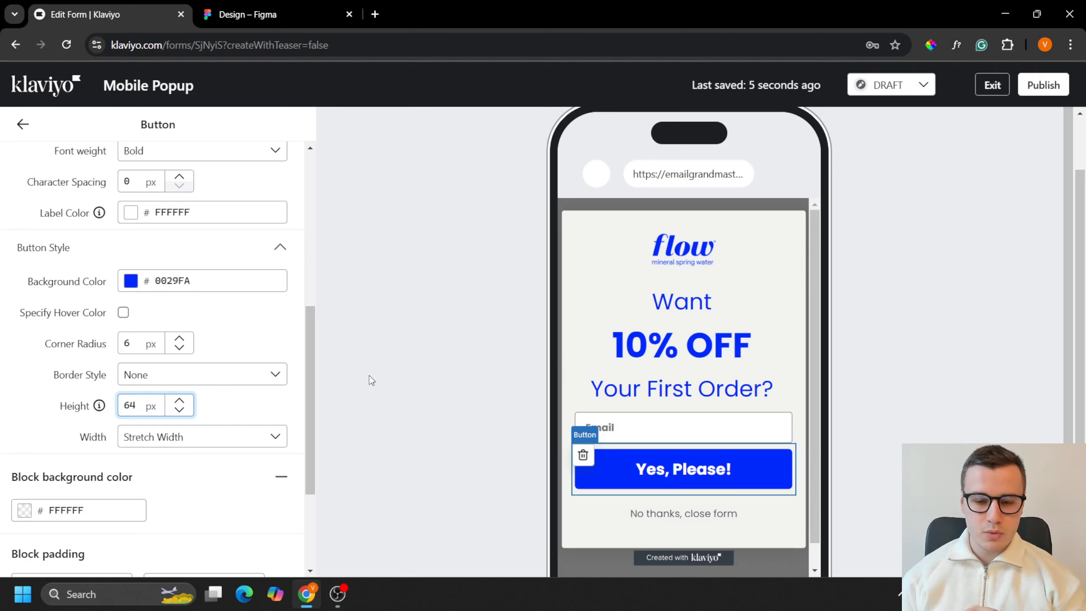
Step: Clone the Email Opt-in step of the form under the name "Step 2"
{"action": "scroll", "coordinate": [782, 282], "scroll_direction": "up", "scroll_amount": 2}
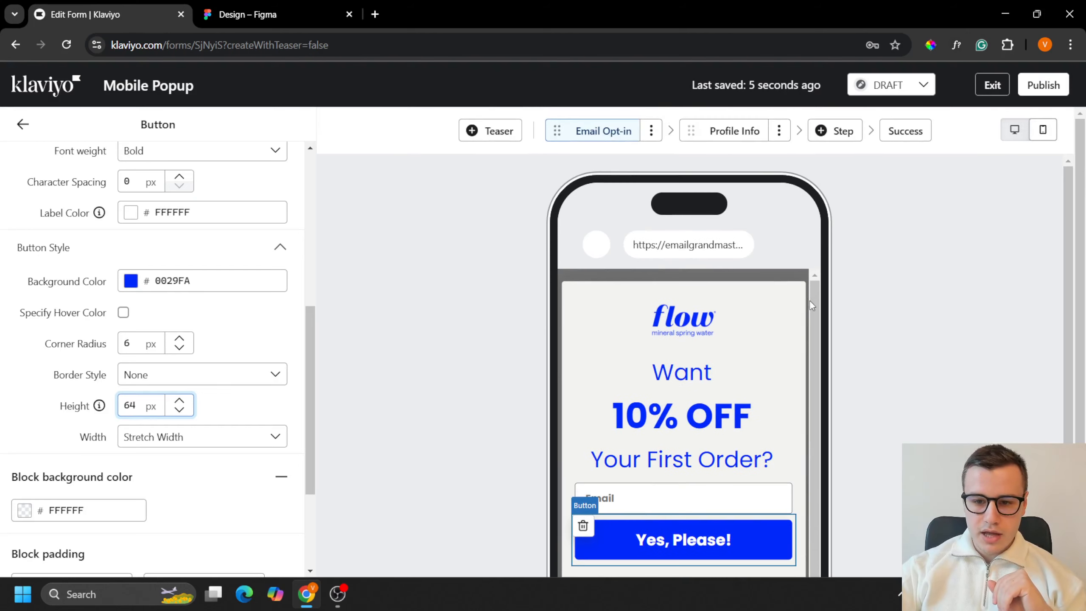
{"action": "scroll", "coordinate": [767, 362], "scroll_direction": "down", "scroll_amount": 1}
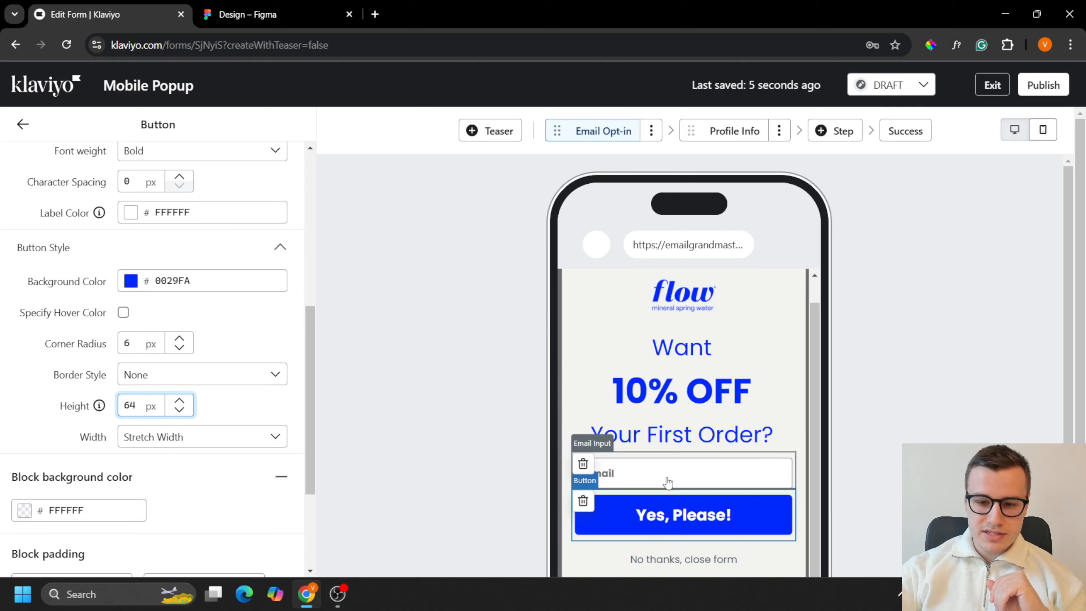
{"action": "scroll", "coordinate": [646, 428], "scroll_direction": "up", "scroll_amount": 1}
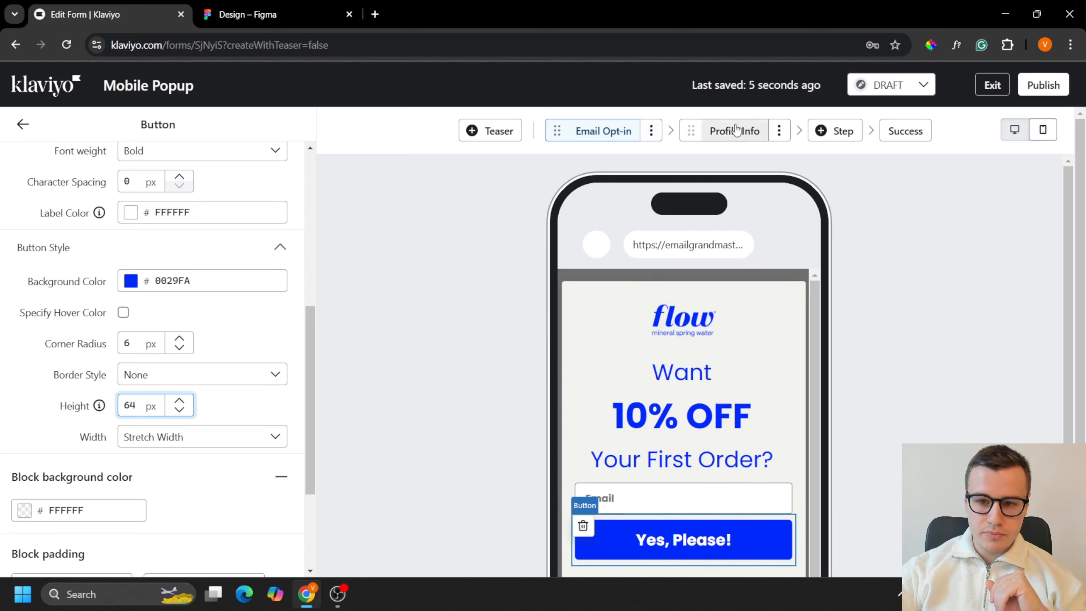
{"action": "left_click", "coordinate": [651, 131]}
{"action": "left_click", "coordinate": [623, 179]}
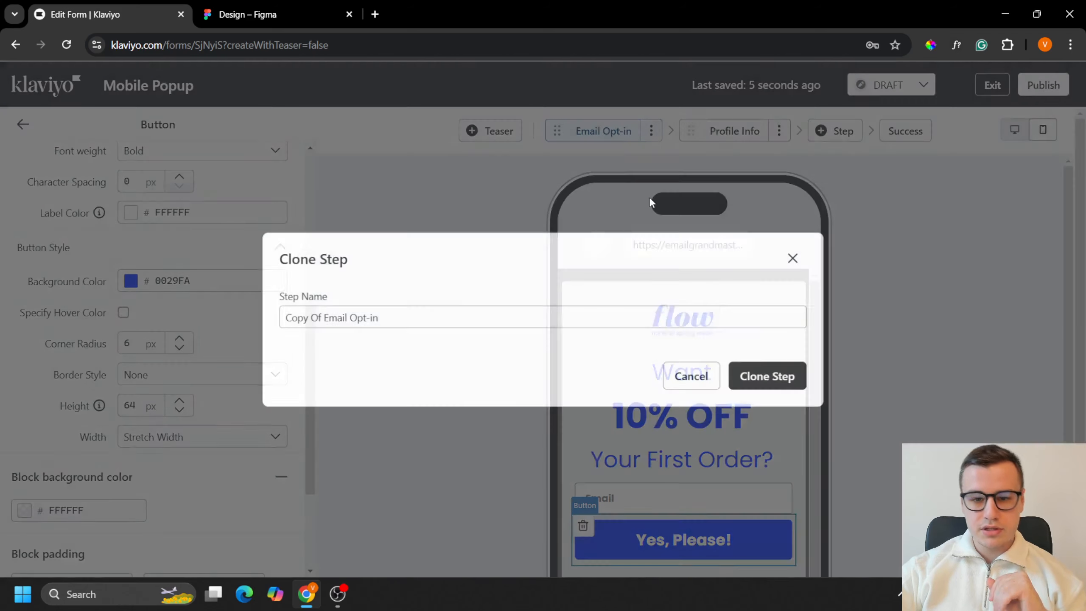
{"action": "triple_click", "coordinate": [692, 306]}
{"action": "type", "text": "Step 2"}
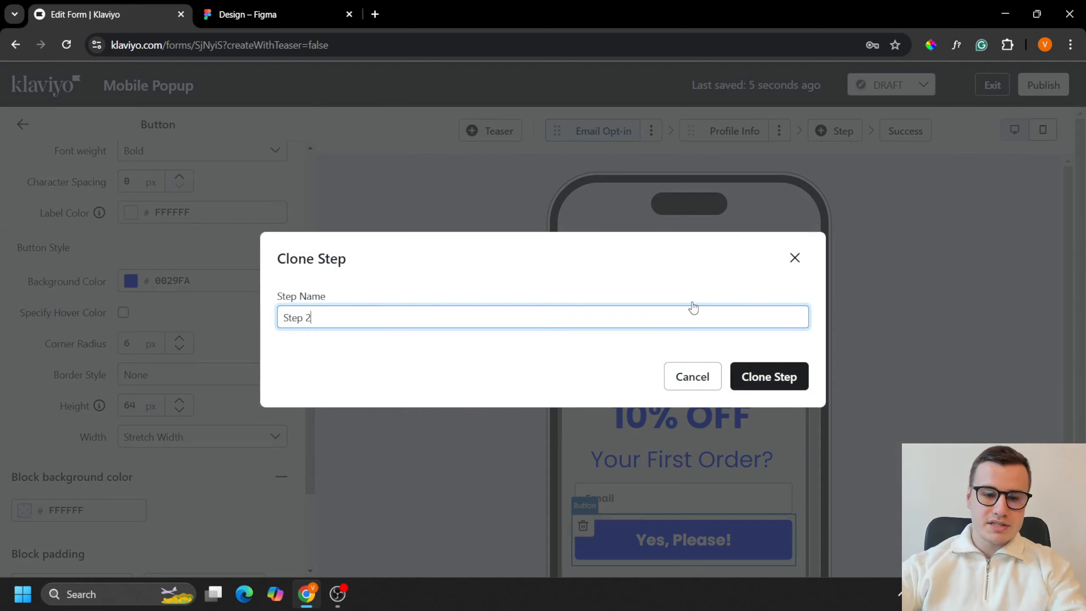
{"action": "left_click", "coordinate": [758, 376]}
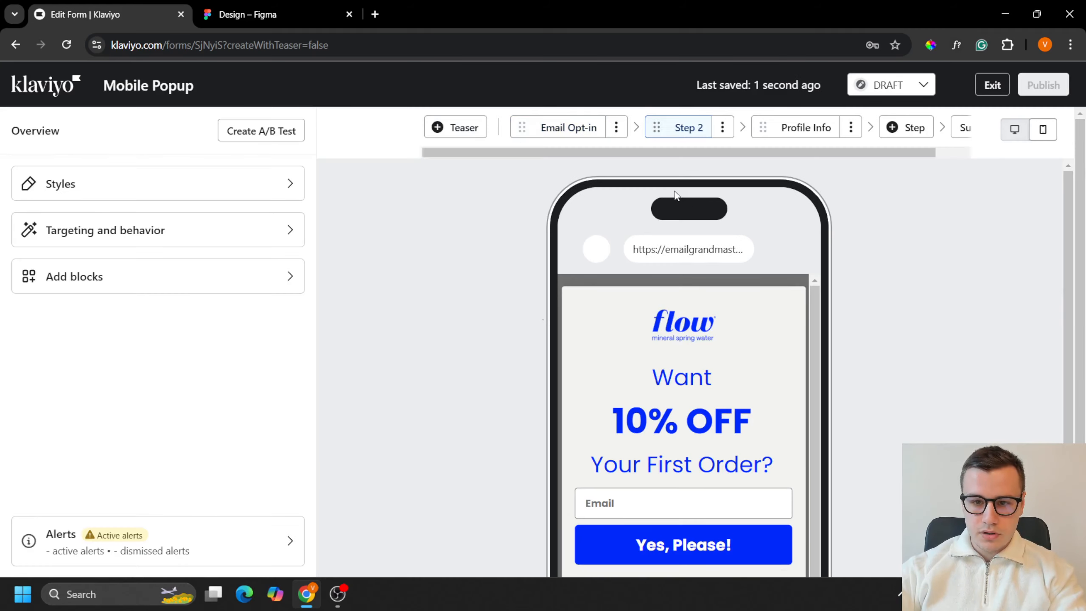
Step: Rename the Email Opt-in step to "Step 1"
{"action": "left_click", "coordinate": [571, 128]}
{"action": "left_click", "coordinate": [616, 128]}
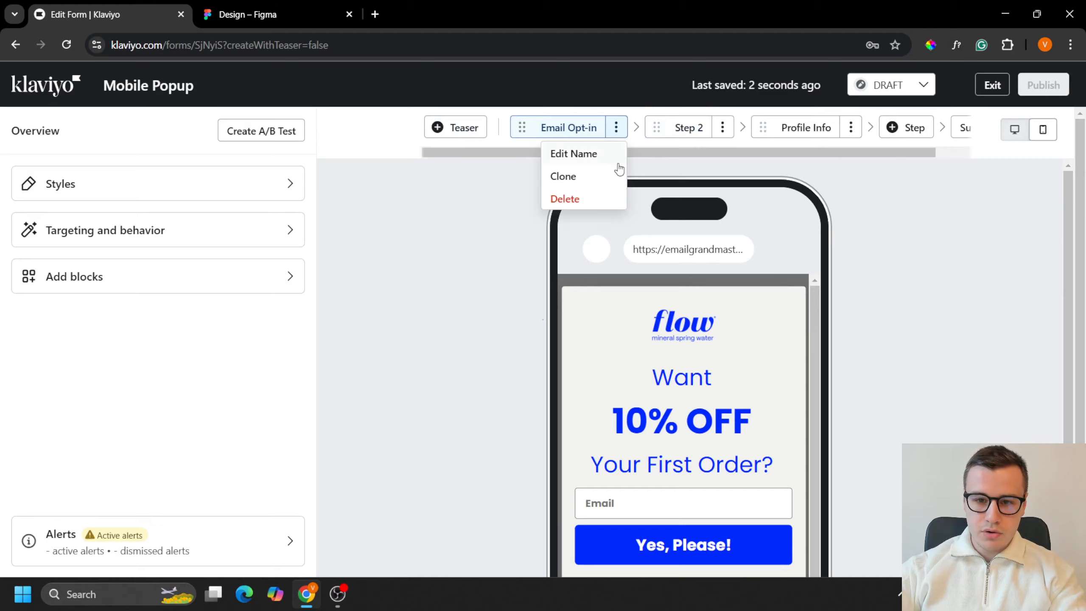
{"action": "left_click", "coordinate": [583, 154]}
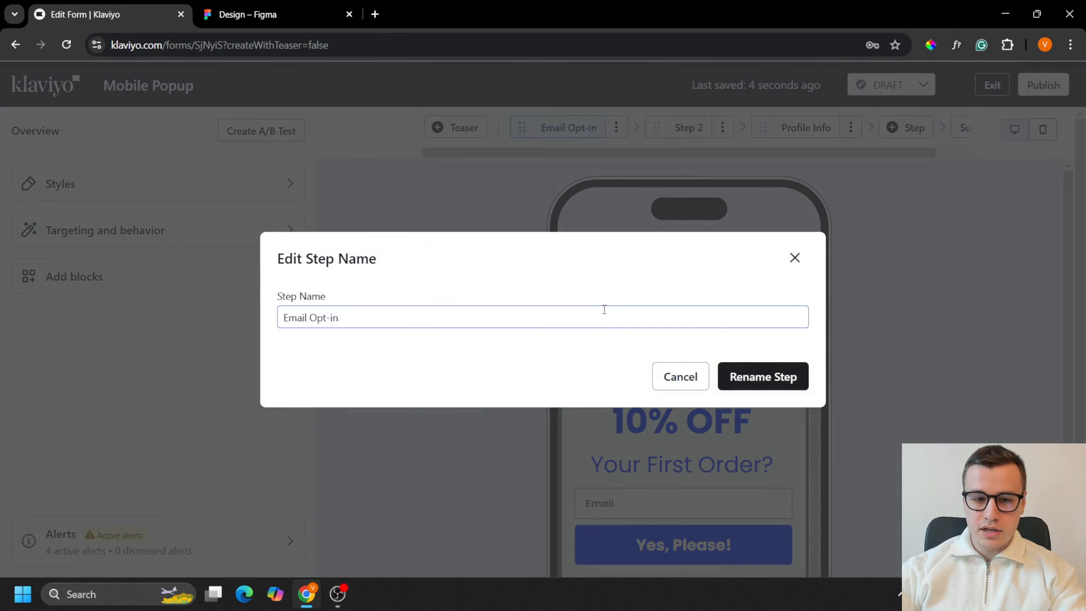
{"action": "left_click", "coordinate": [604, 309]}
{"action": "key", "text": "ctrl+a"}
{"action": "key", "text": "BackSpace"}
{"action": "type", "text": "Step "}
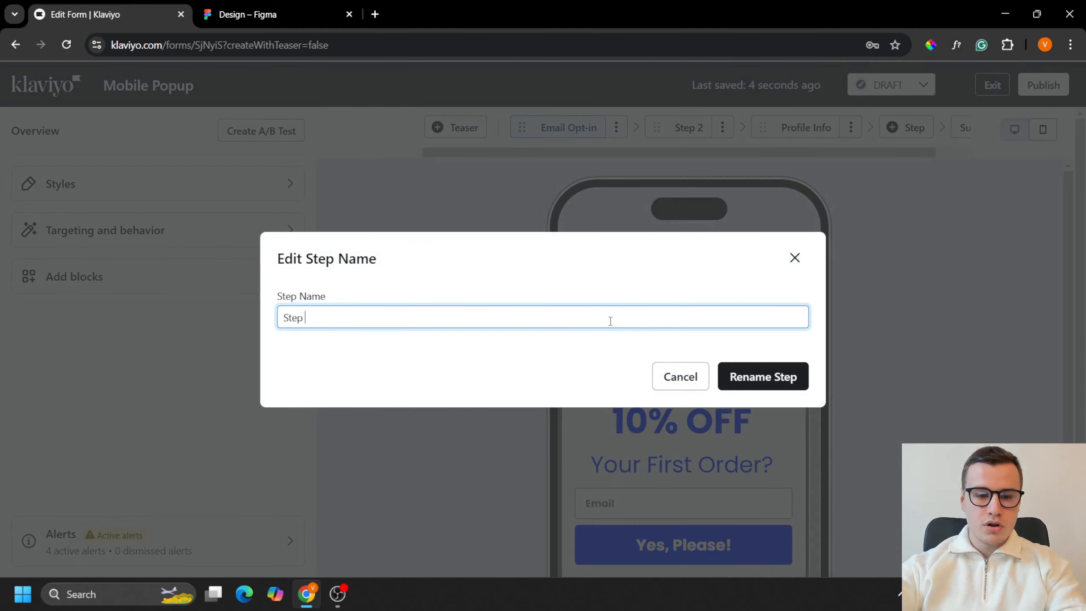
{"action": "type", "text": "1"}
{"action": "left_click", "coordinate": [792, 374]}
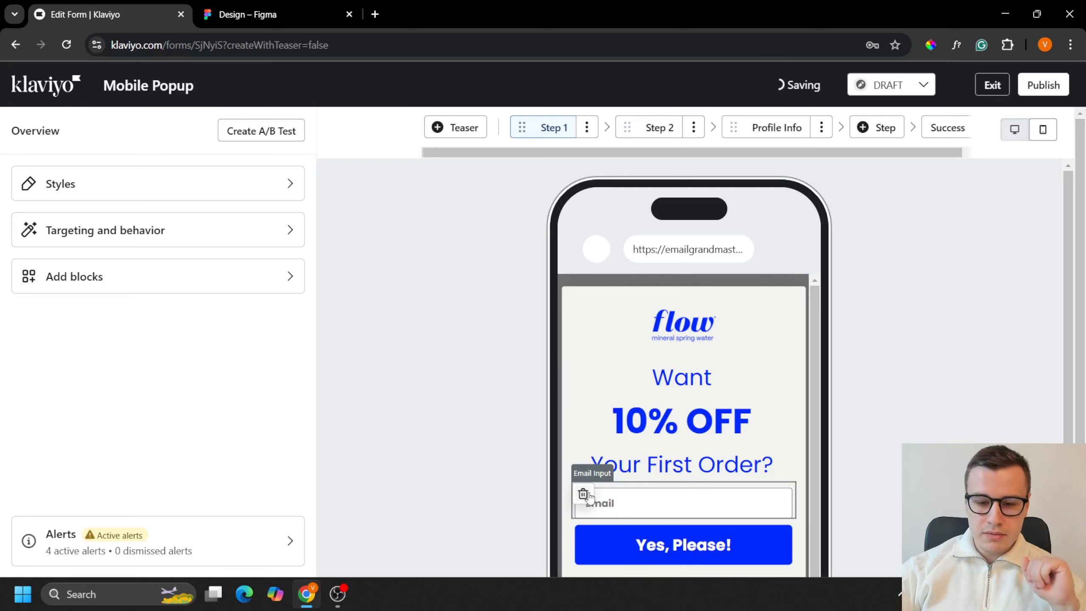
Step: Delete the email input field from Step 1 and check the layout against the Figma design for mobile step 1
{"action": "left_click", "coordinate": [584, 495]}
{"action": "left_click", "coordinate": [764, 359]}
{"action": "left_click", "coordinate": [256, 14]}
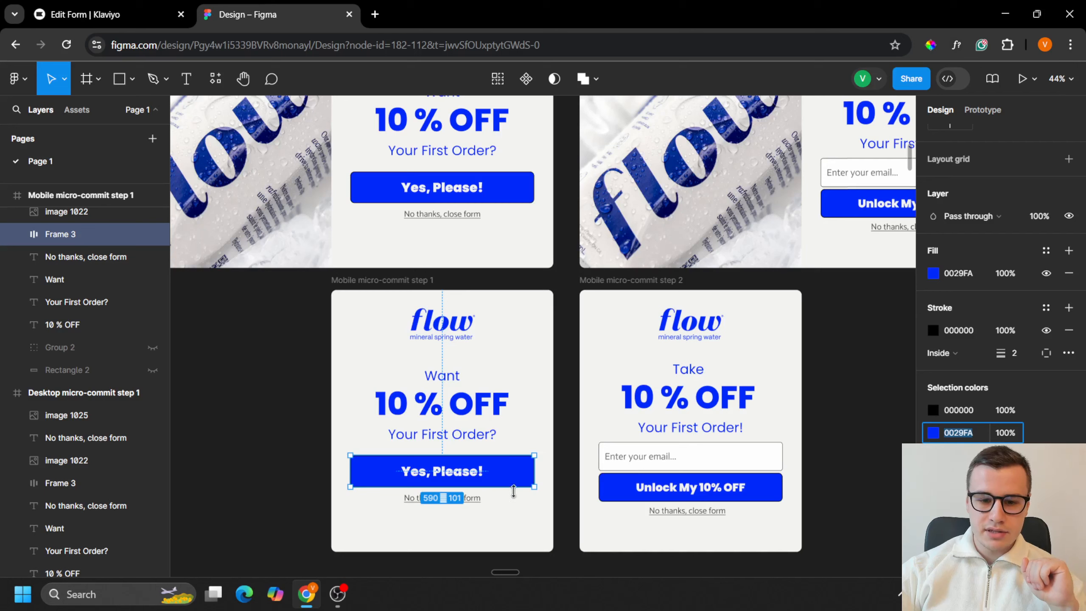
{"action": "left_click", "coordinate": [75, 7]}
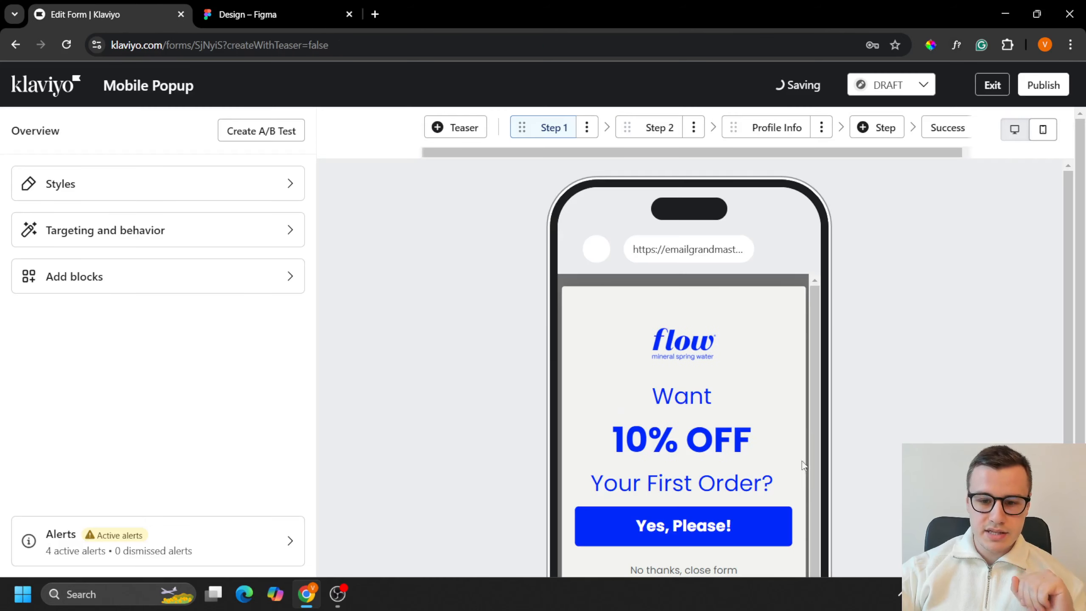
{"action": "scroll", "coordinate": [880, 418], "scroll_direction": "down", "scroll_amount": 2}
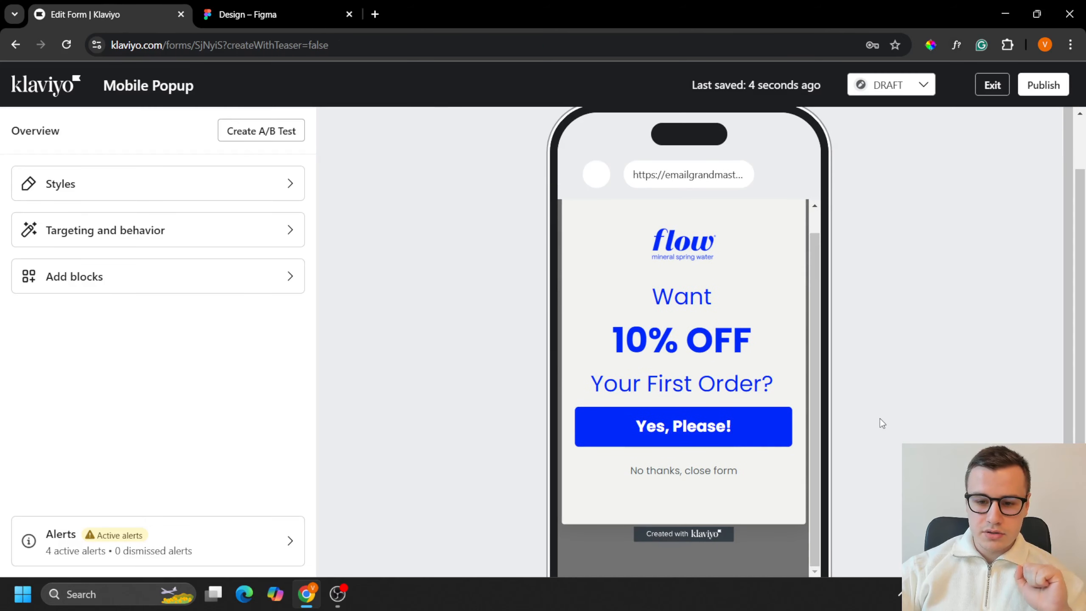
Step: Split the "Yes, Please!" button's block padding into individual sides and set its top padding to 14 px
{"action": "left_click", "coordinate": [725, 418]}
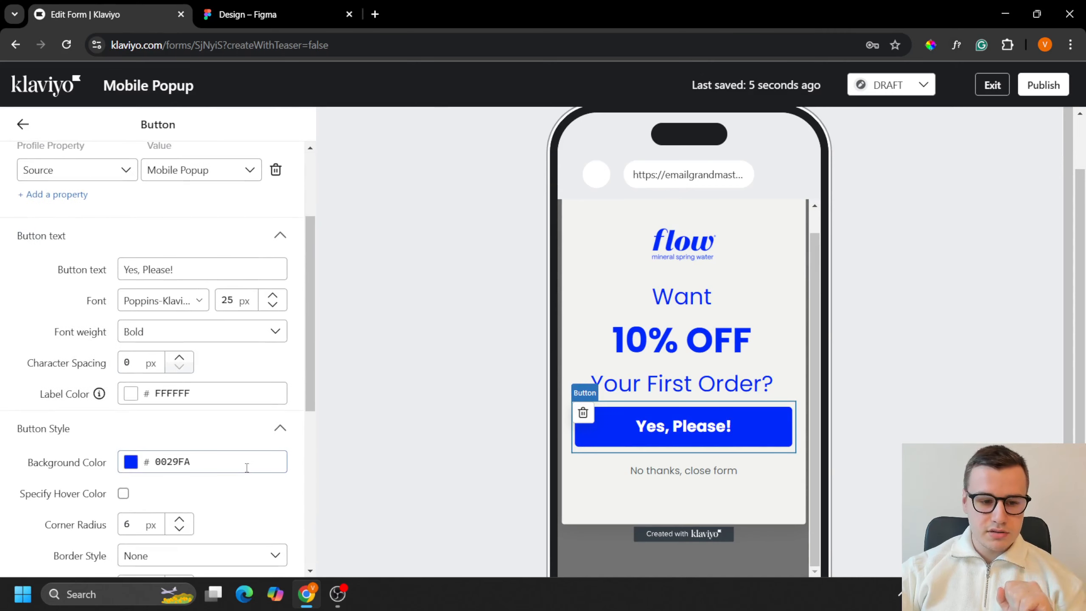
{"action": "scroll", "coordinate": [247, 467], "scroll_direction": "down", "scroll_amount": 7}
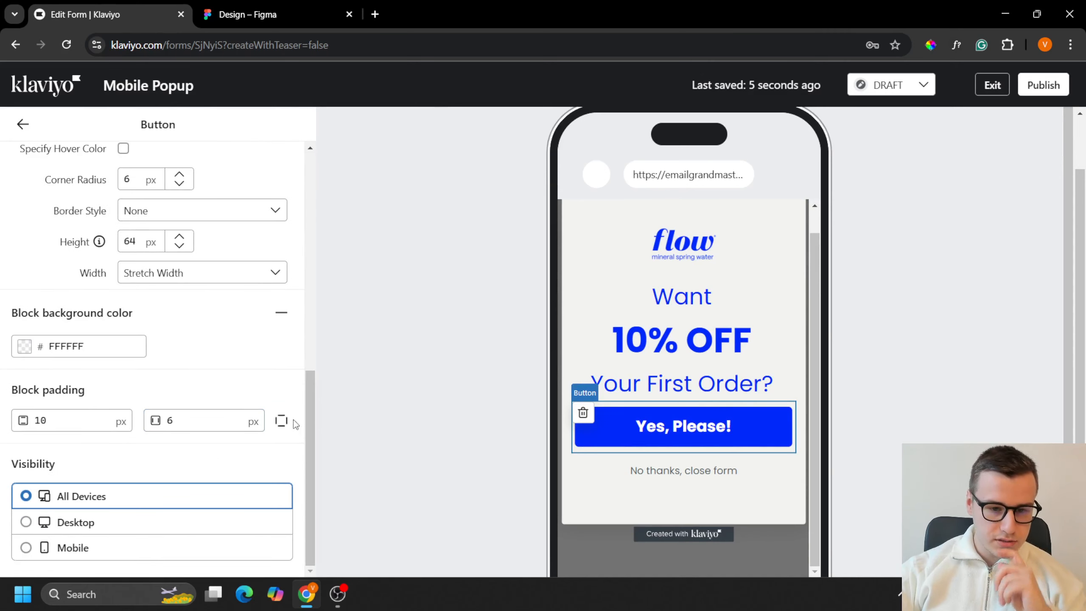
{"action": "left_click", "coordinate": [281, 421]}
{"action": "left_click", "coordinate": [49, 420]}
{"action": "type", "text": "4"}
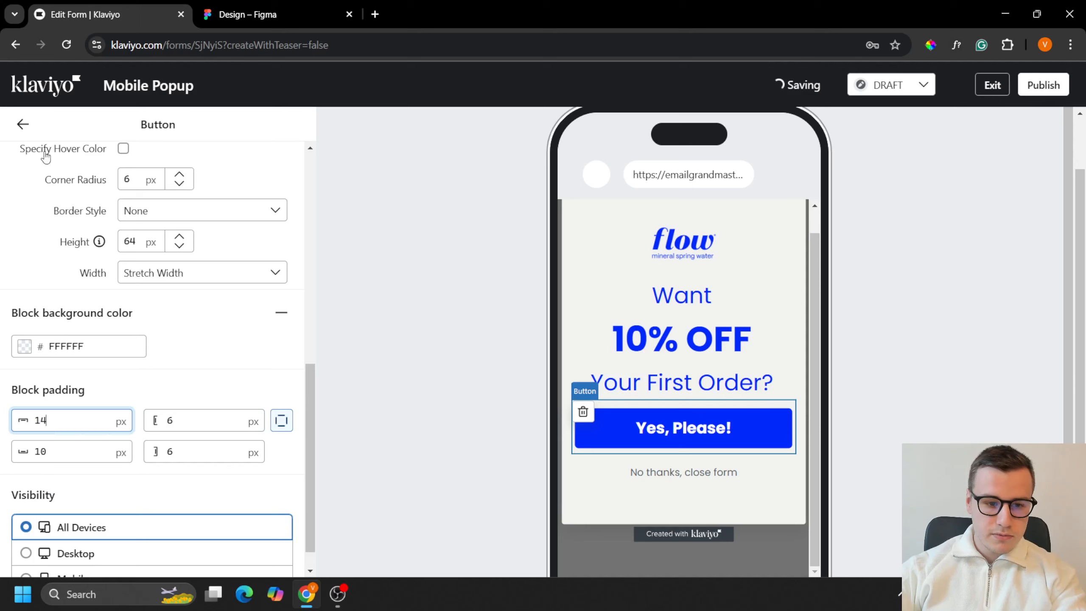
{"action": "left_click", "coordinate": [23, 123]}
{"action": "scroll", "coordinate": [765, 390], "scroll_direction": "up", "scroll_amount": 1}
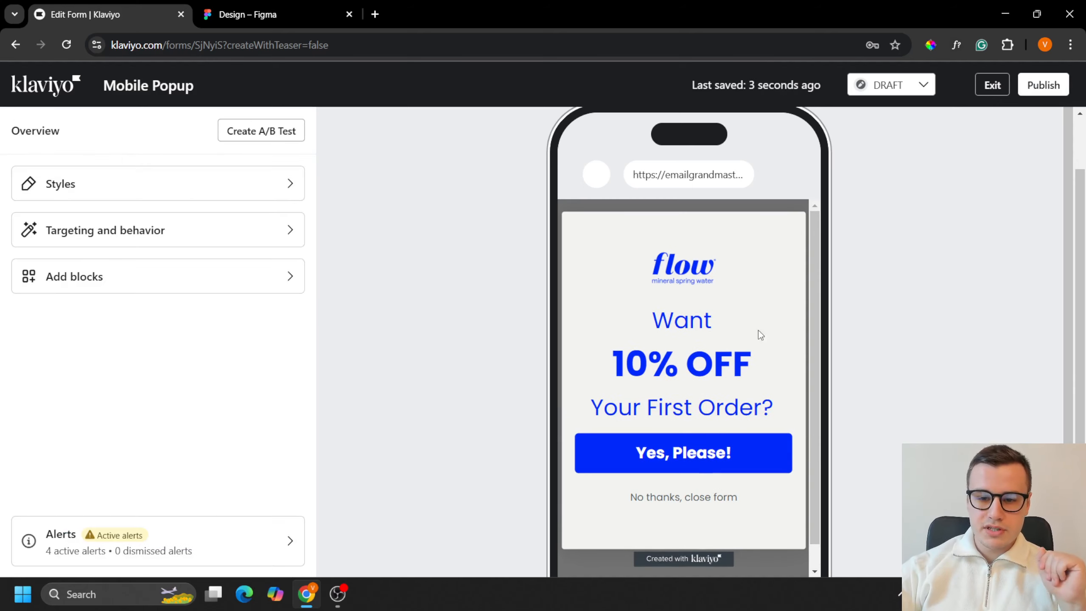
Step: Set the alt text of the logo image in Step 1 to "flow mineral spring water logo"
{"action": "left_click", "coordinate": [711, 269]}
{"action": "left_click", "coordinate": [201, 223]}
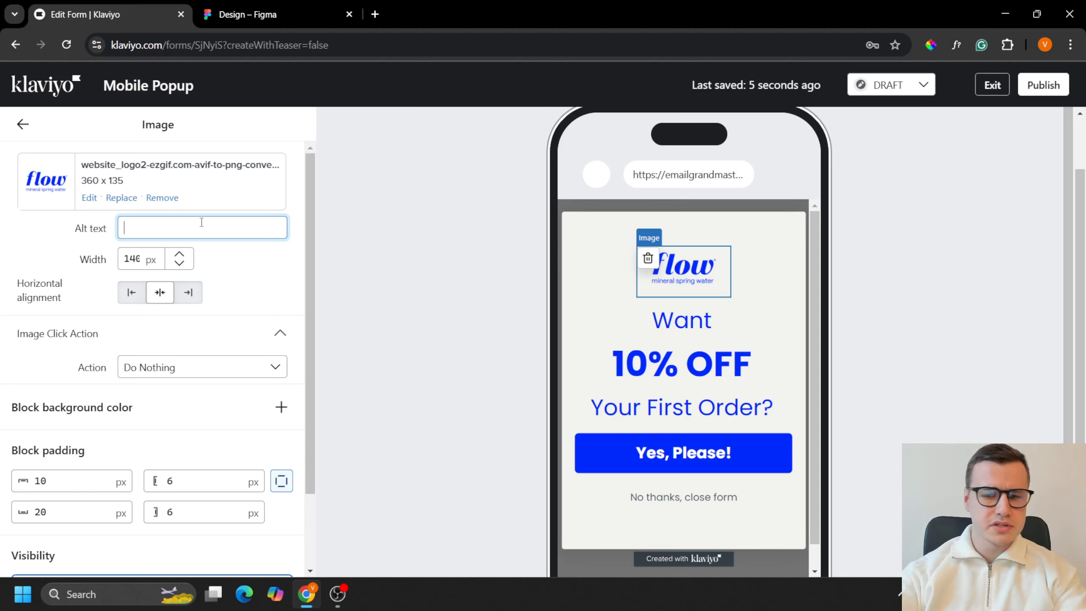
{"action": "type", "text": "flow "}
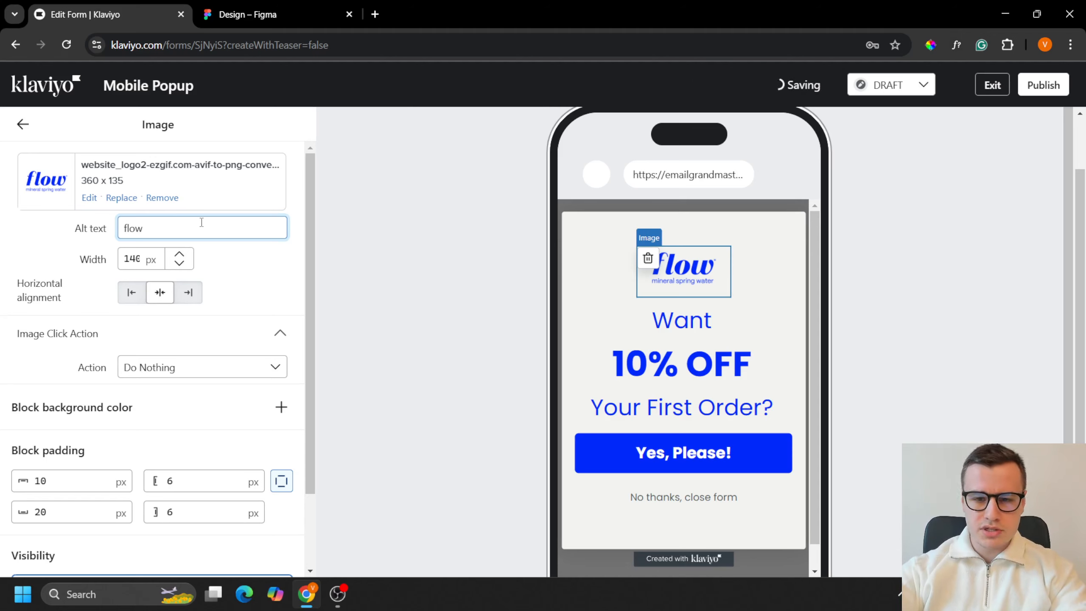
{"action": "type", "text": "mineral spring wa"}
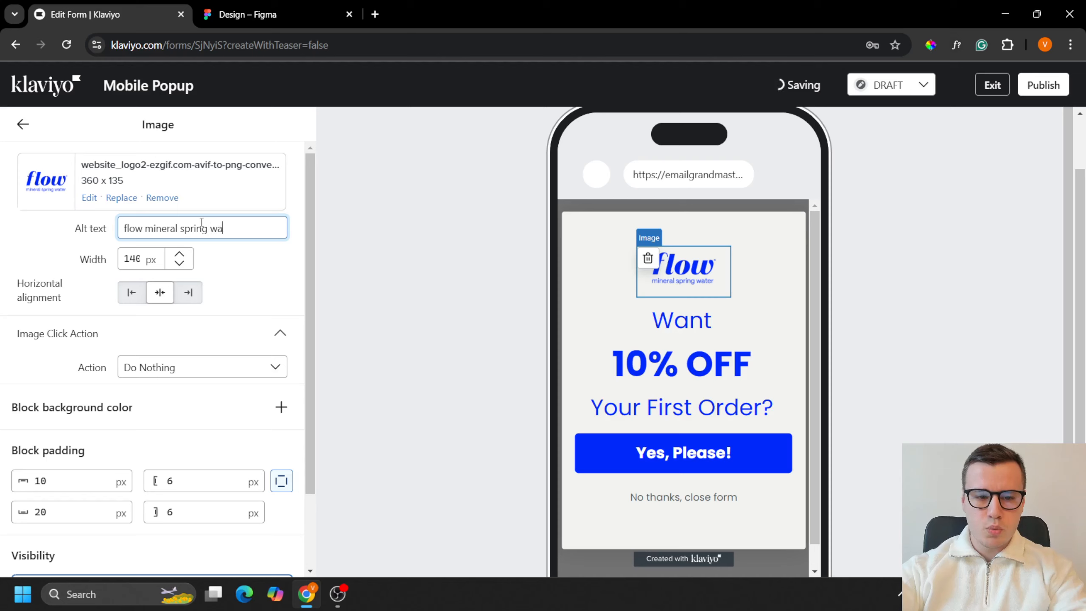
{"action": "type", "text": "ter l"}
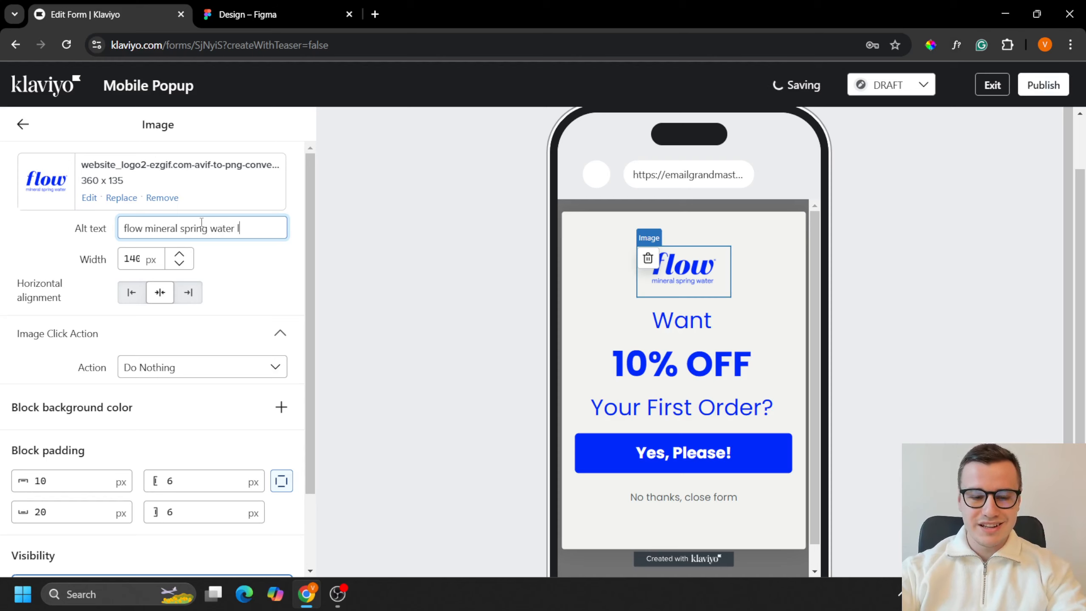
{"action": "type", "text": "ogo"}
{"action": "left_click", "coordinate": [22, 124]}
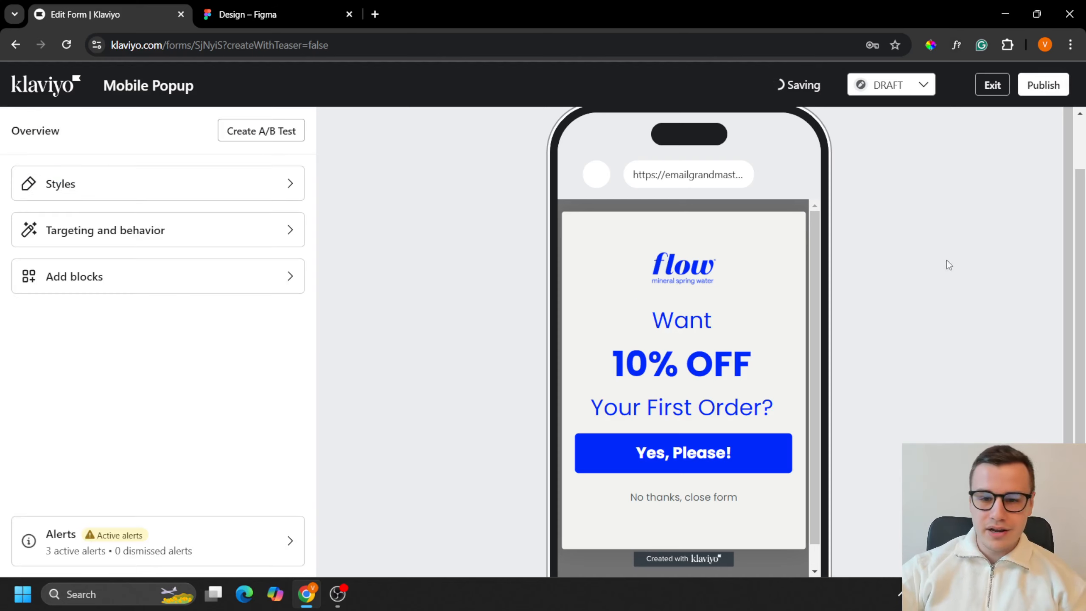
Step: Copy the logo's alt text from Step 1 and paste it as the alt text of the logo in Step 2
{"action": "left_click", "coordinate": [673, 253]}
{"action": "left_click", "coordinate": [214, 230]}
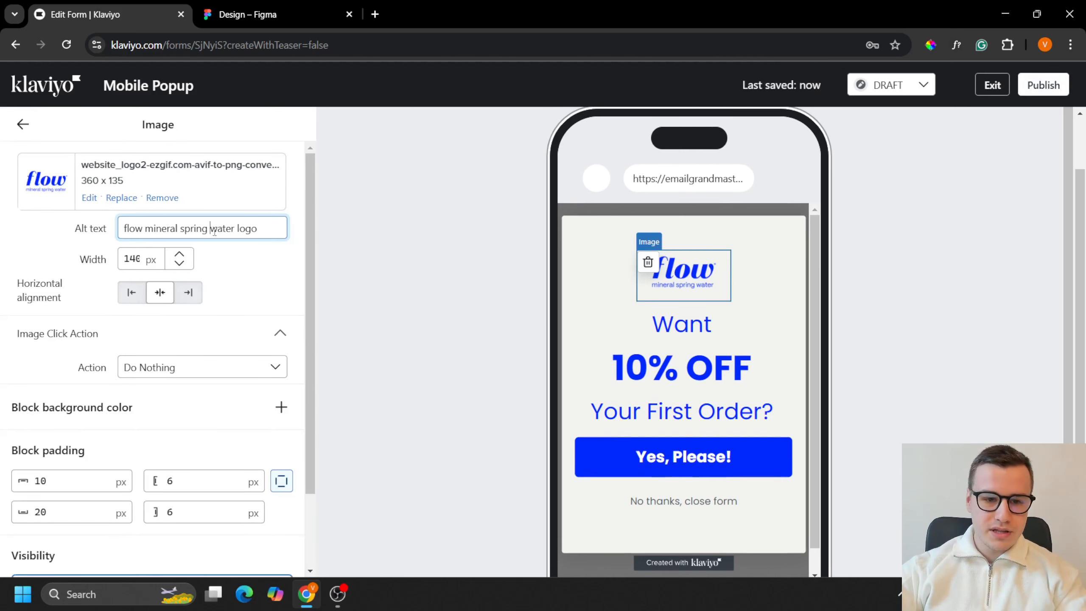
{"action": "triple_click", "coordinate": [214, 230]}
{"action": "left_click", "coordinate": [512, 337]}
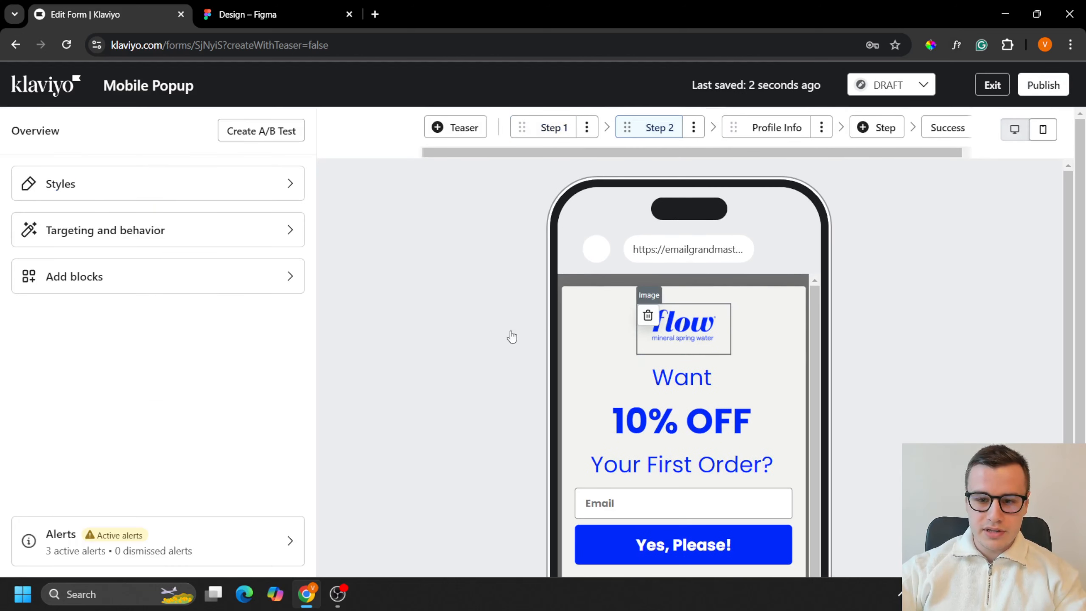
{"action": "left_click", "coordinate": [670, 334]}
{"action": "left_click", "coordinate": [181, 226]}
{"action": "key", "text": "ctrl+v"}
{"action": "left_click", "coordinate": [22, 126]}
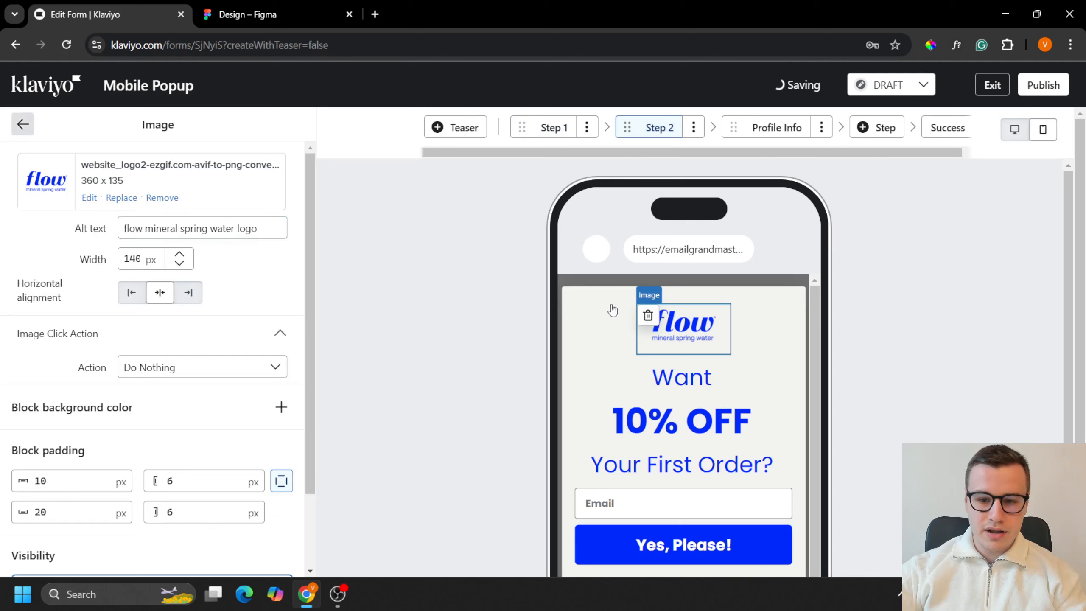
Step: Change the Step 2 headline wording to "Take 10% OFF Your First Order!"
{"action": "scroll", "coordinate": [612, 310], "scroll_direction": "down", "scroll_amount": 1}
{"action": "left_click", "coordinate": [662, 342]}
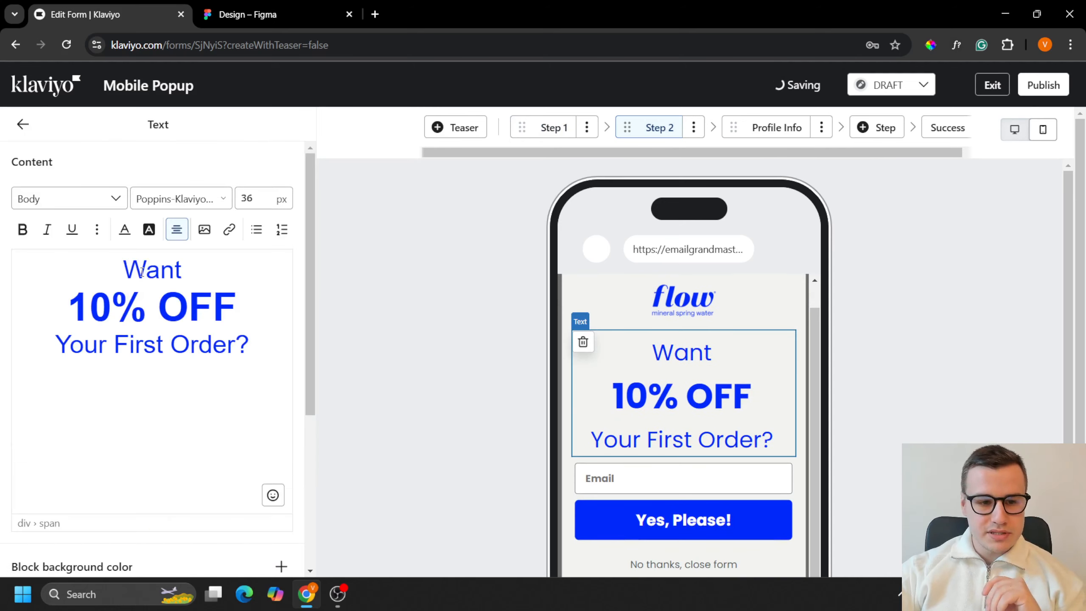
{"action": "double_click", "coordinate": [142, 272]}
{"action": "type", "text": "Take"}
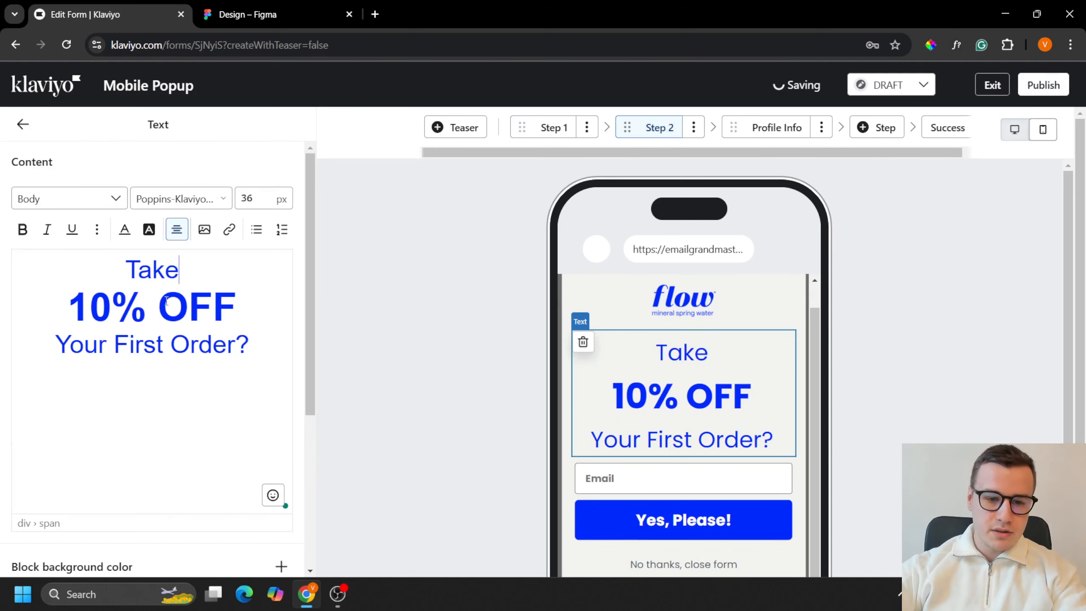
{"action": "left_click_drag", "start_coordinate": [254, 358], "coordinate": [240, 356]}
{"action": "type", "text": "!"}
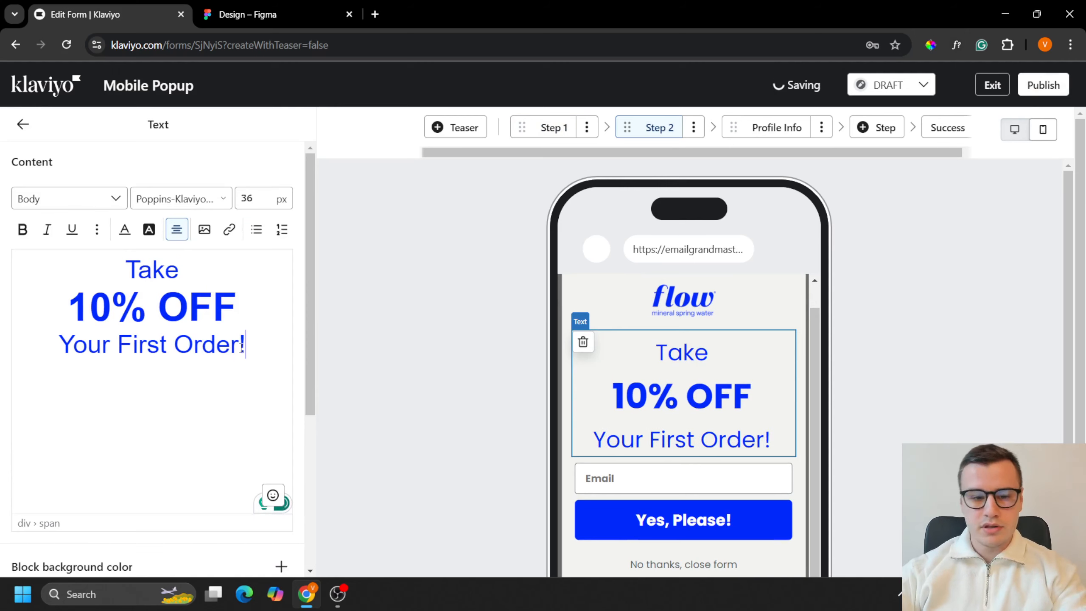
Step: Copy the button wording from the mobile step 2 design in Figma and set Step 2's button text in Klaviyo to "Unlock My 10% OFF"
{"action": "scroll", "coordinate": [620, 377], "scroll_direction": "down", "scroll_amount": 3}
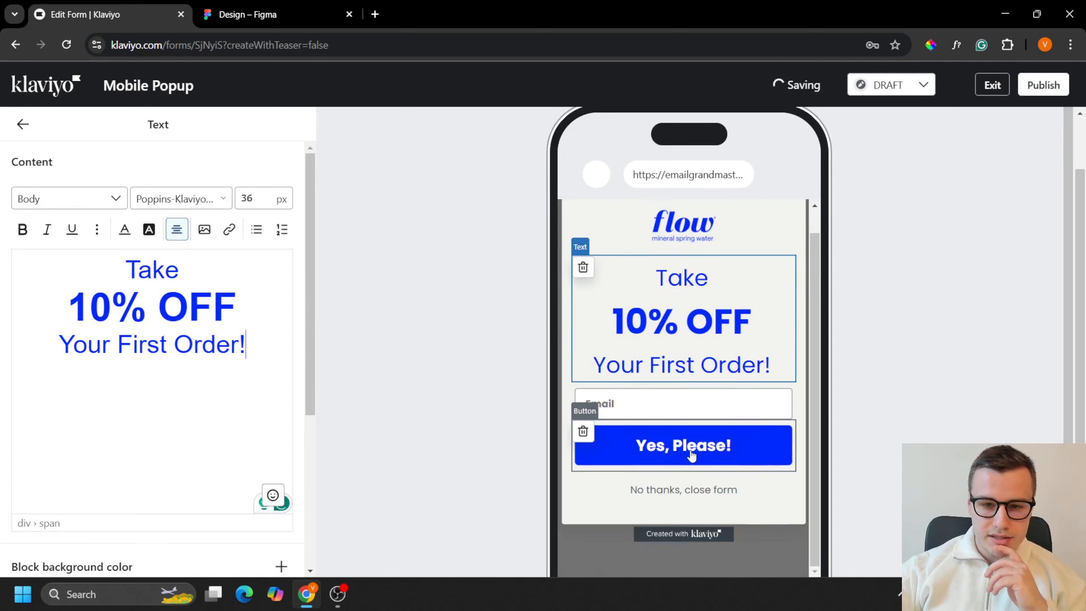
{"action": "left_click", "coordinate": [324, 5]}
{"action": "double_click", "coordinate": [690, 490]}
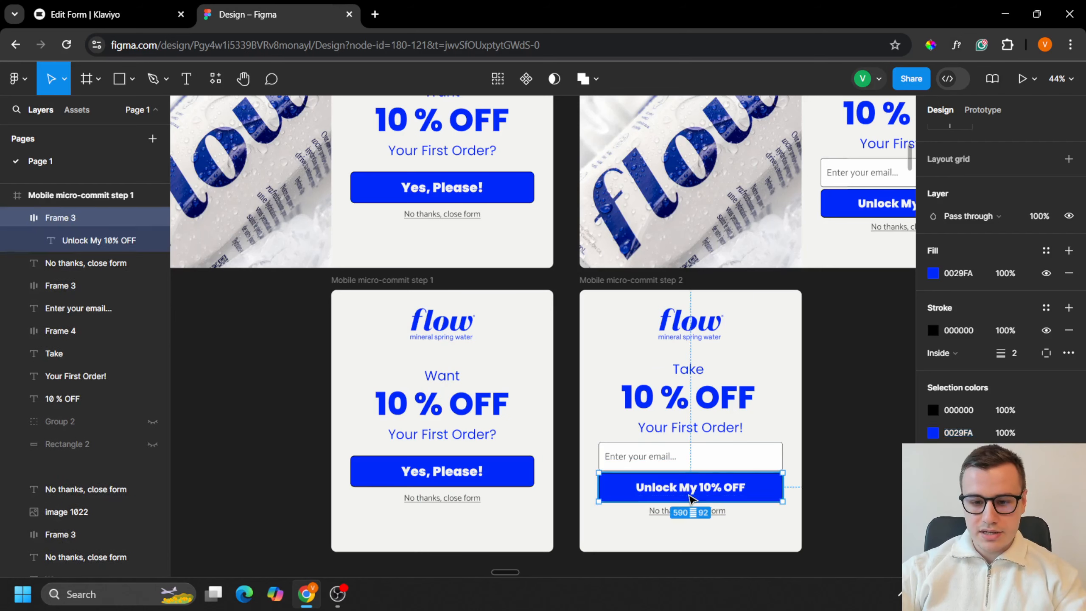
{"action": "left_click", "coordinate": [104, 14]}
{"action": "left_click", "coordinate": [687, 460]}
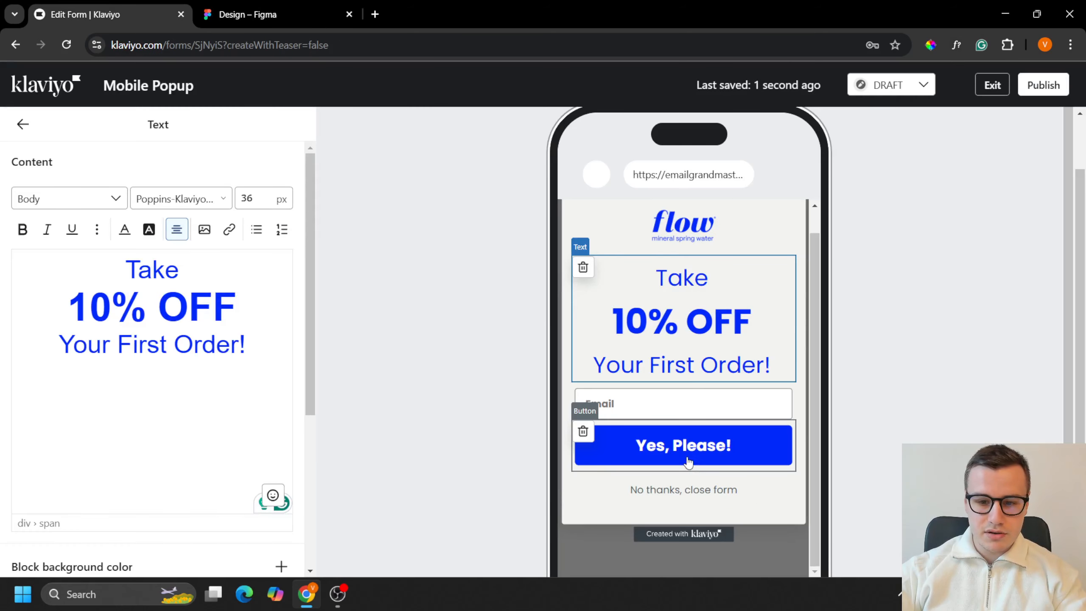
{"action": "triple_click", "coordinate": [197, 430]}
{"action": "type", "text": "Unlock My 10% OFF"}
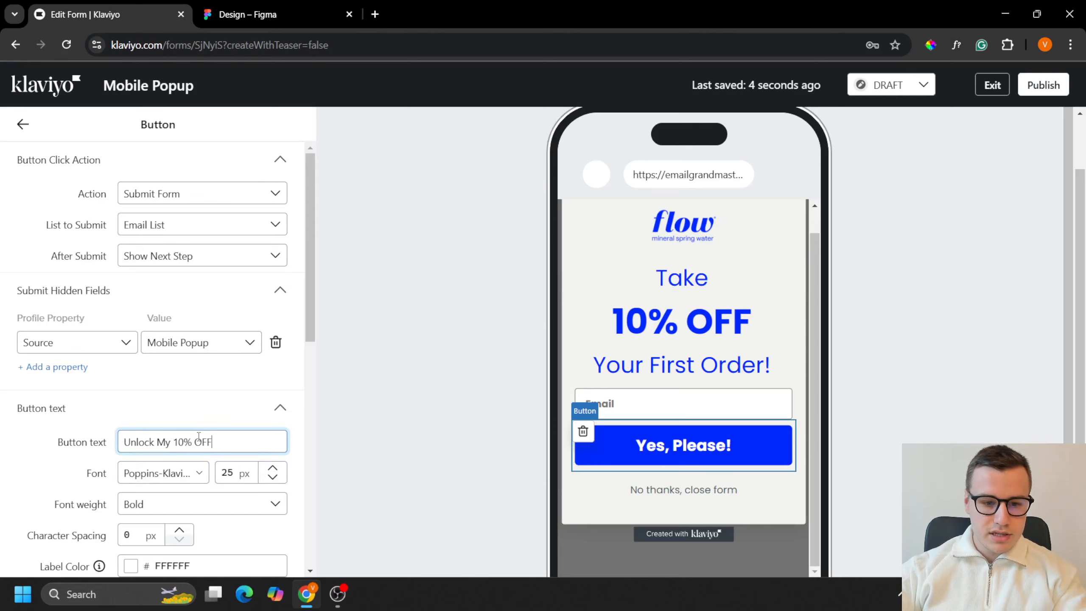
Step: Set the "Unlock My 10% OFF" button's font size to 24 px and its height to 60 px
{"action": "scroll", "coordinate": [261, 413], "scroll_direction": "down", "scroll_amount": 2}
{"action": "left_click", "coordinate": [274, 409]}
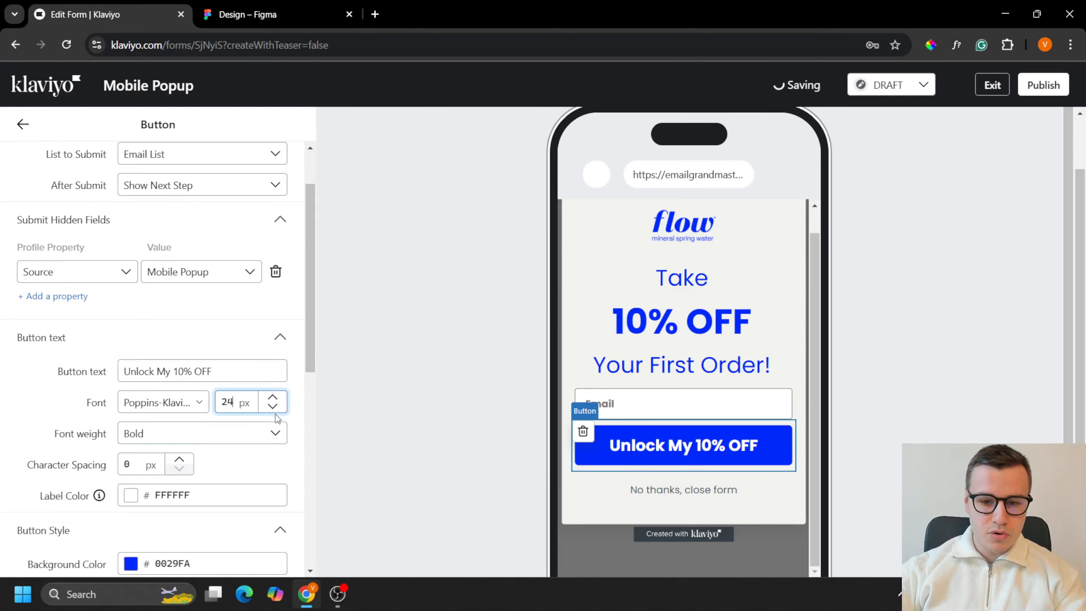
{"action": "scroll", "coordinate": [273, 415], "scroll_direction": "down", "scroll_amount": 8}
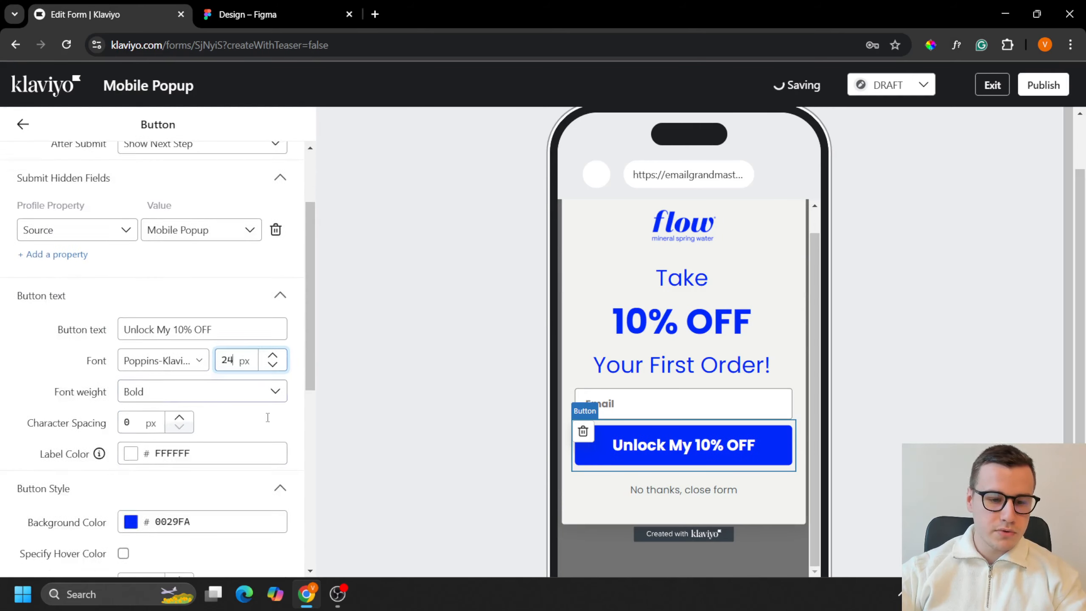
{"action": "scroll", "coordinate": [163, 455], "scroll_direction": "up", "scroll_amount": 3}
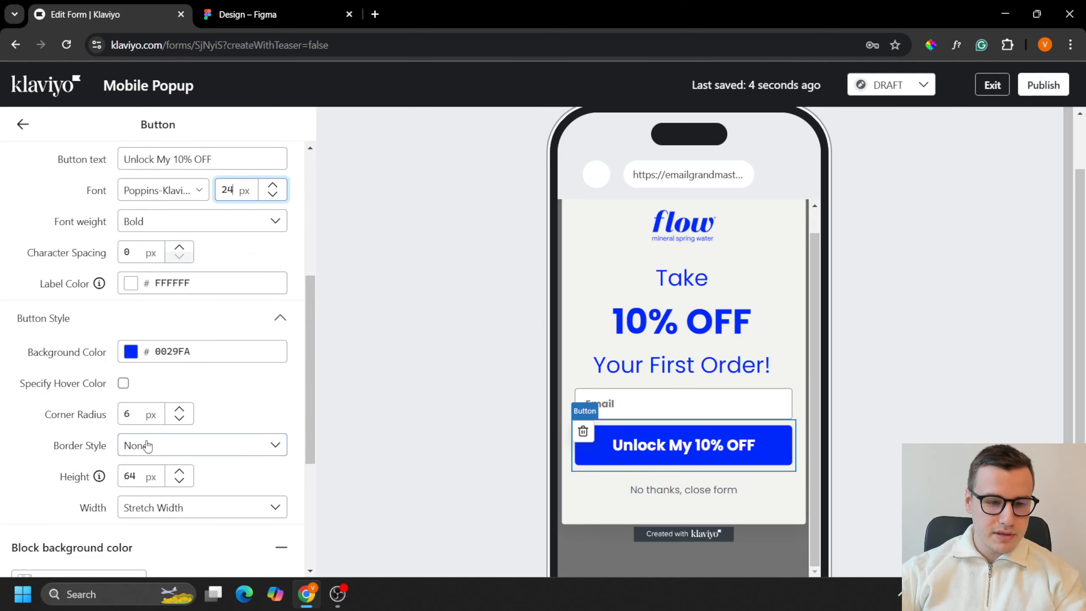
{"action": "double_click", "coordinate": [136, 472]}
{"action": "type", "text": "60"}
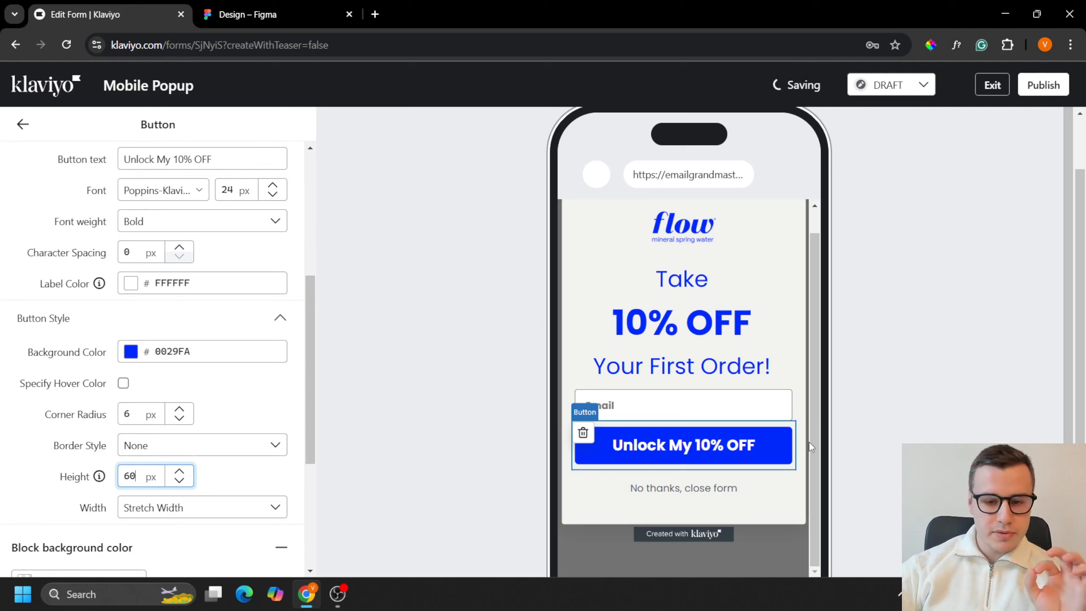
Step: Set the email input's placeholder text in Step 2 to "Enter your email...", matching the Figma design
{"action": "left_click", "coordinate": [703, 413]}
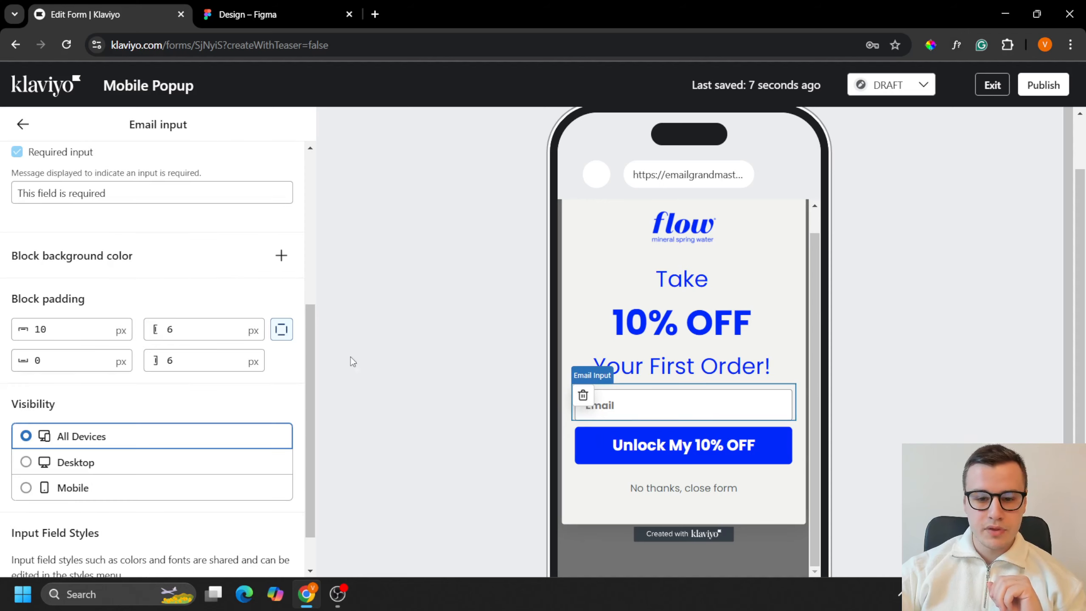
{"action": "scroll", "coordinate": [153, 306], "scroll_direction": "up", "scroll_amount": 10}
{"action": "left_click", "coordinate": [109, 291]}
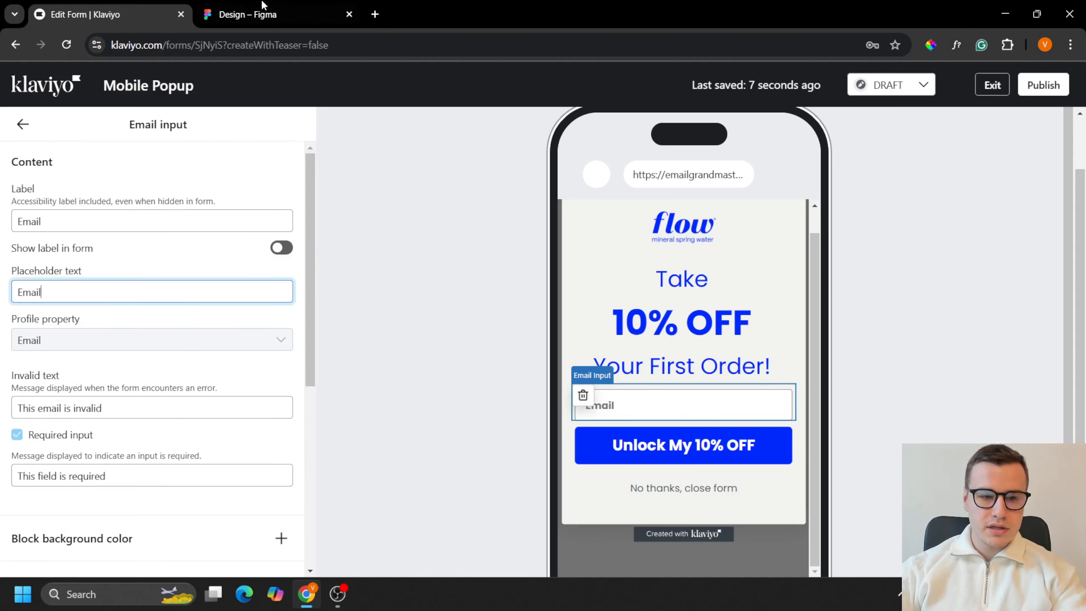
{"action": "key", "text": "ctrl+Tab"}
{"action": "key", "text": "ctrl+Tab"}
{"action": "key", "text": "ctrl+a"}
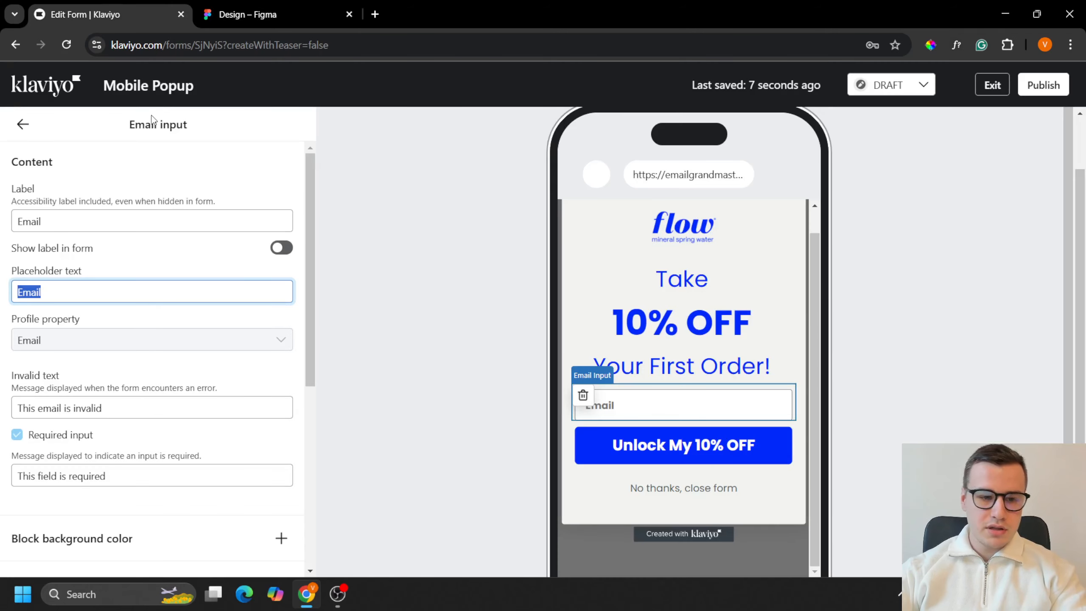
{"action": "type", "text": "Enter your e"}
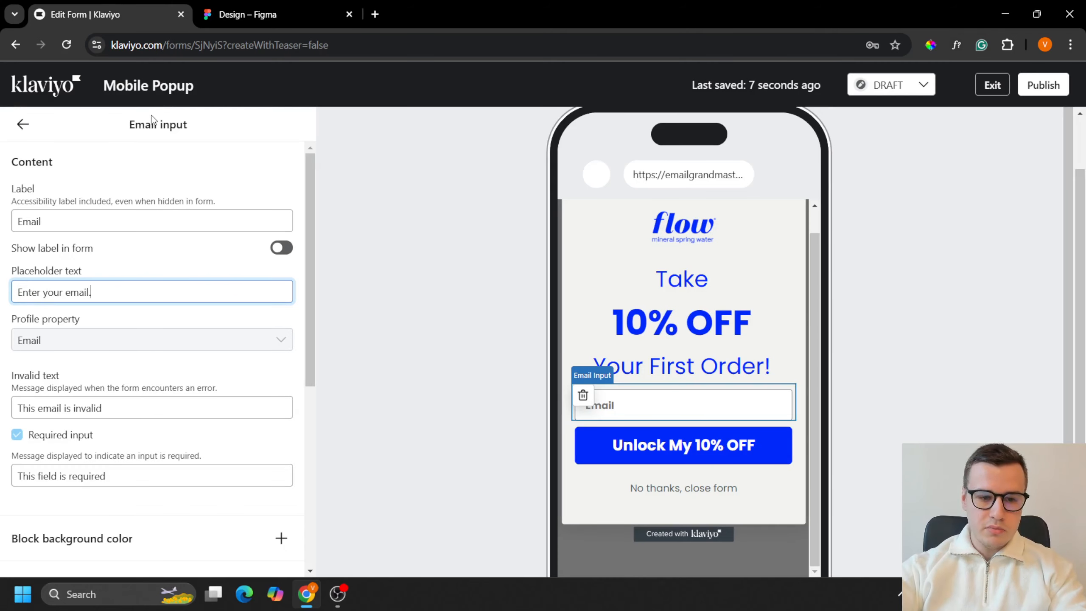
Step: Change the border color of the form's input fields to black (000000) in the shared styles
{"action": "scroll", "coordinate": [124, 343], "scroll_direction": "down", "scroll_amount": 5}
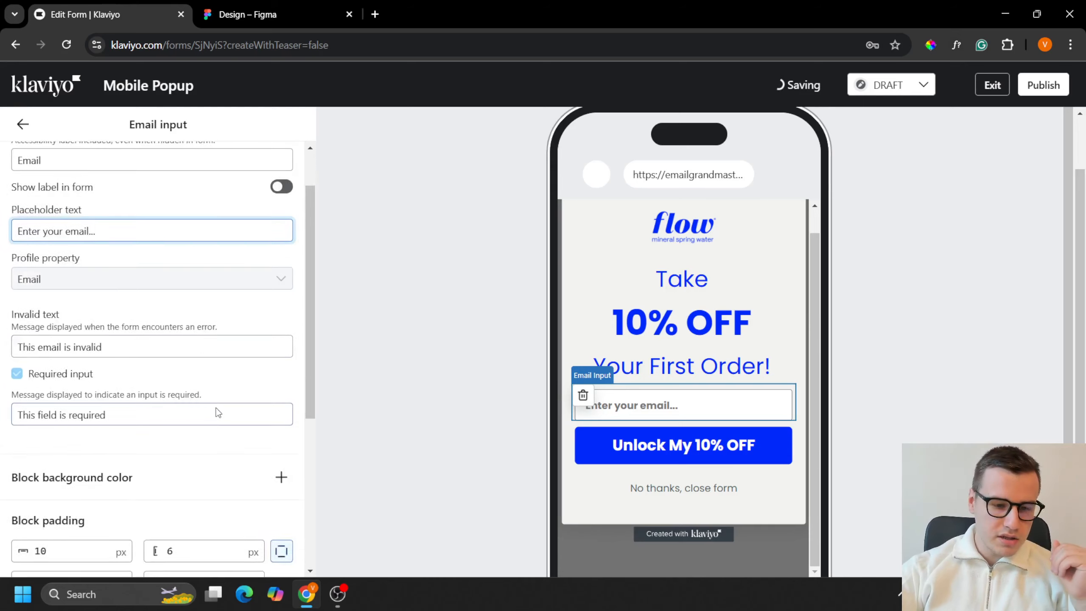
{"action": "scroll", "coordinate": [201, 385], "scroll_direction": "down", "scroll_amount": 1}
{"action": "scroll", "coordinate": [225, 422], "scroll_direction": "down", "scroll_amount": 2}
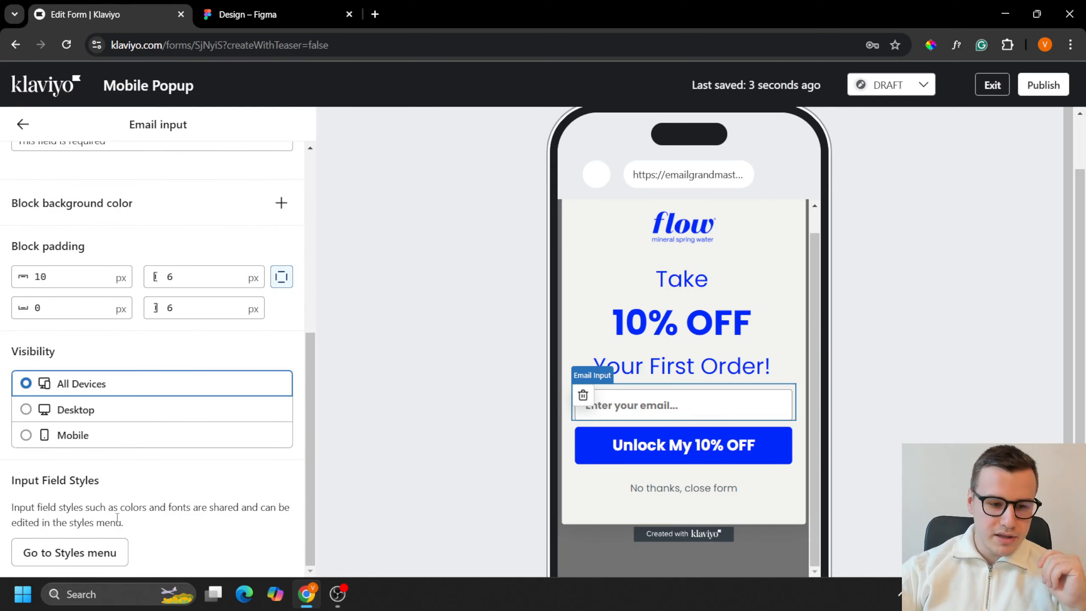
{"action": "left_click", "coordinate": [110, 553]}
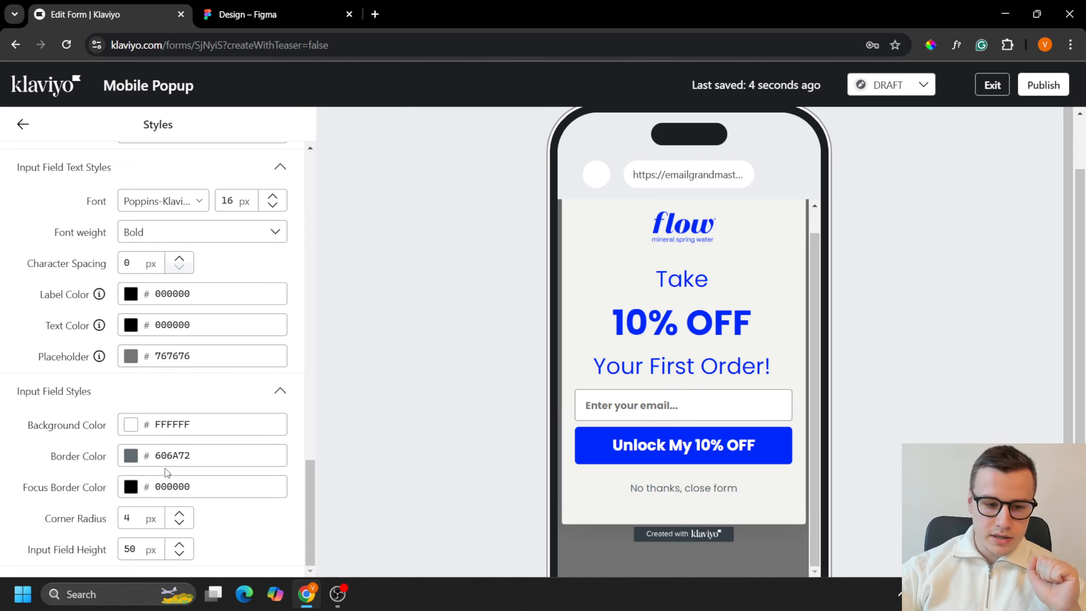
{"action": "left_click", "coordinate": [130, 455]}
{"action": "left_click_drag", "start_coordinate": [148, 367], "coordinate": [127, 378]}
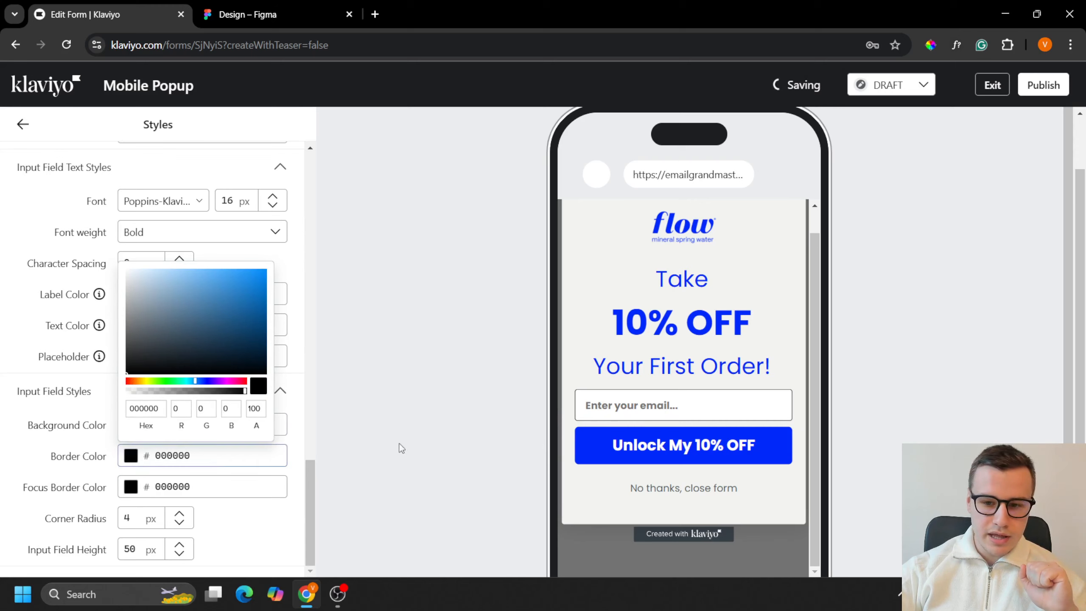
Step: Set the input field height to 58 px in the shared styles and return to the form overview
{"action": "left_click", "coordinate": [206, 556]}
{"action": "left_click_drag", "start_coordinate": [129, 548], "coordinate": [135, 548]}
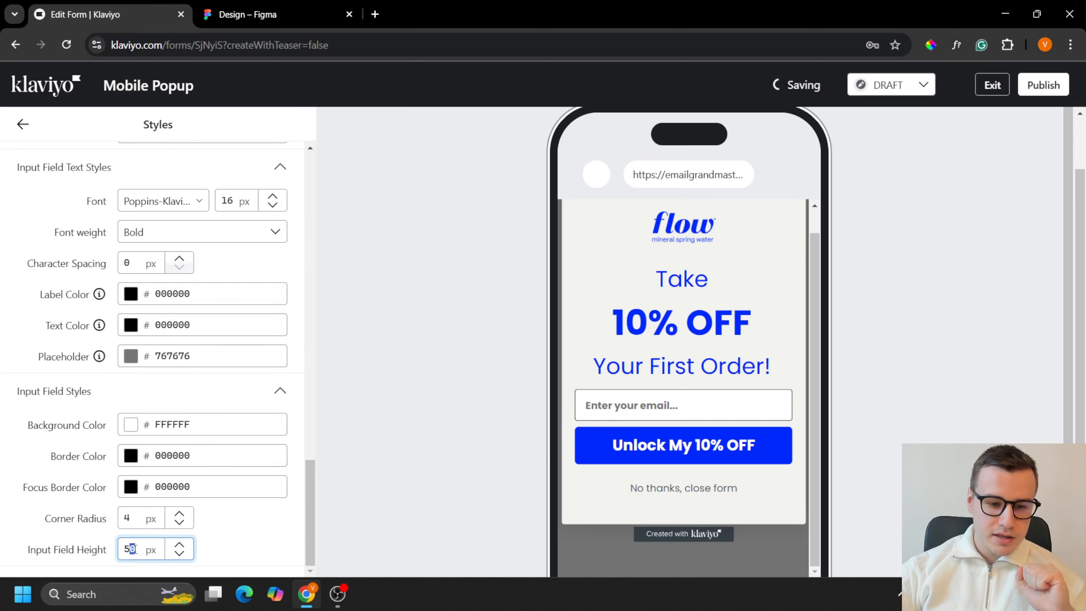
{"action": "type", "text": "8"}
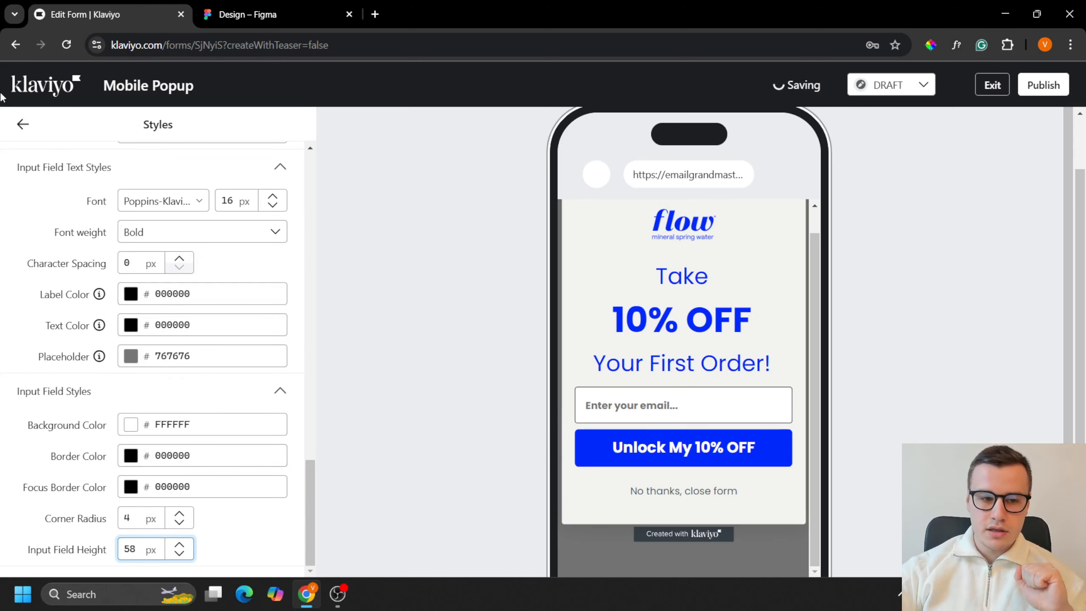
{"action": "left_click", "coordinate": [21, 124]}
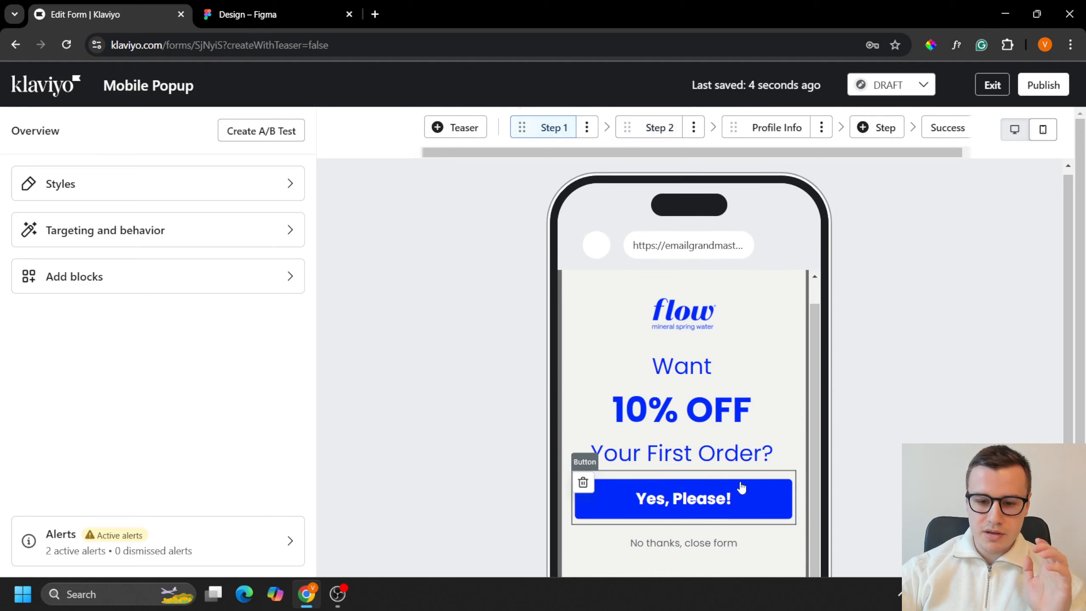
Step: Delete the Profile Info step from the form and open the Success step
{"action": "left_click", "coordinate": [665, 127]}
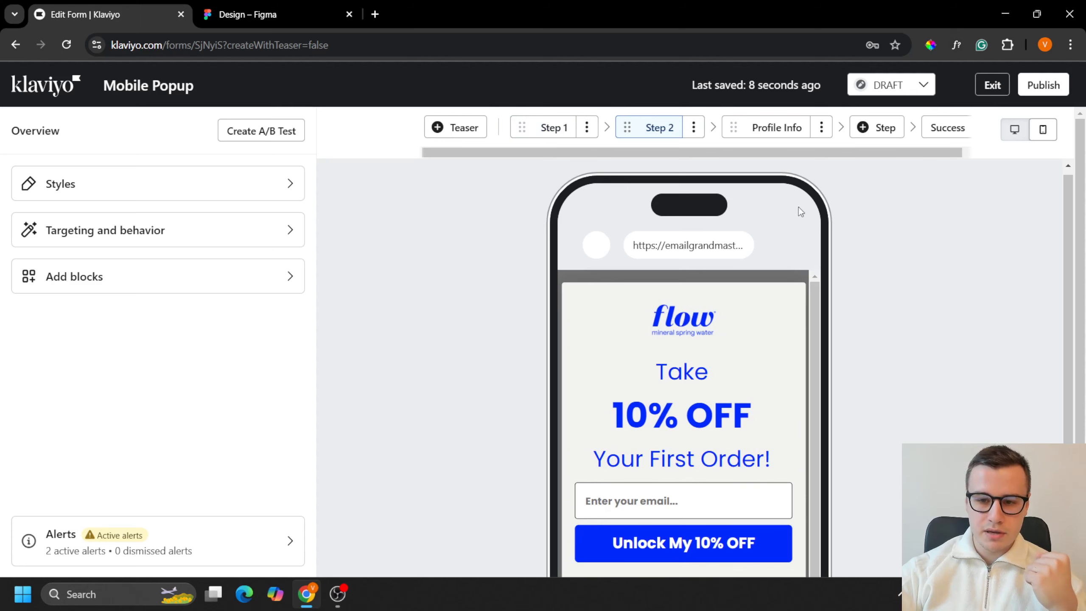
{"action": "left_click", "coordinate": [802, 128]}
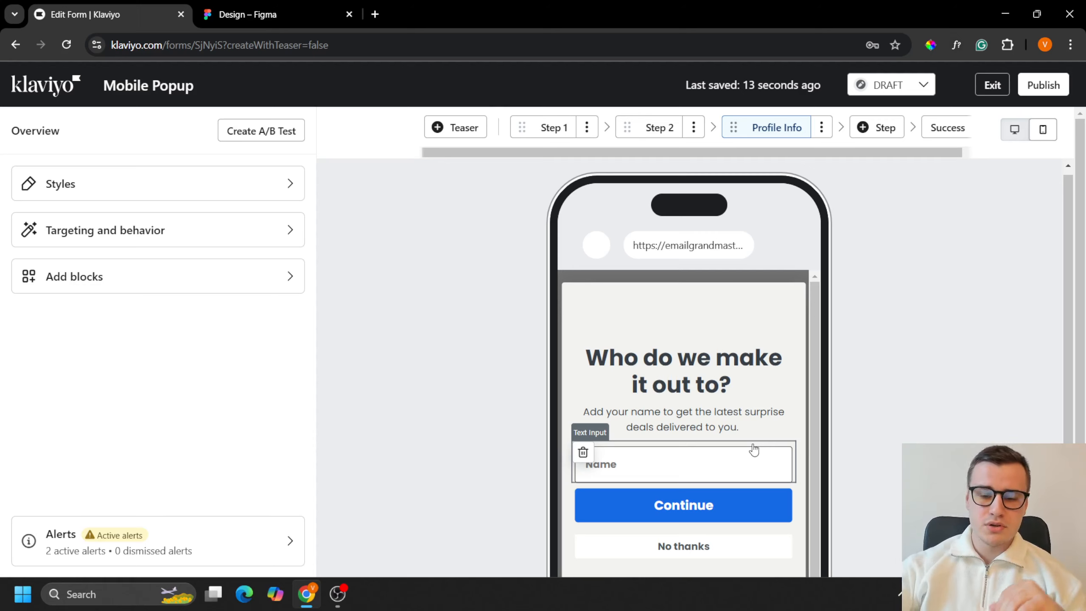
{"action": "left_click", "coordinate": [821, 127]}
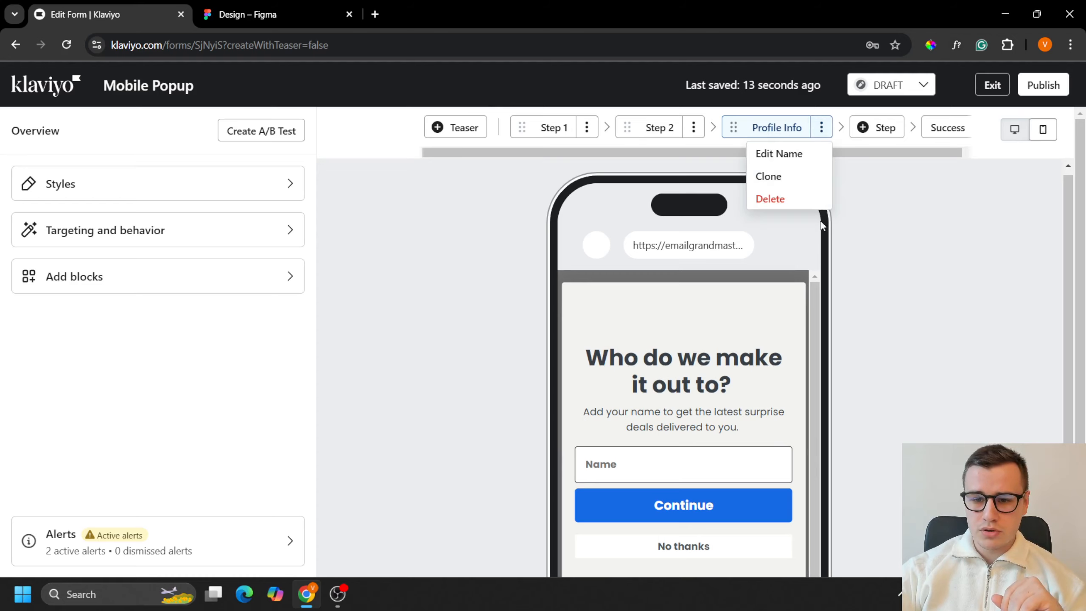
{"action": "left_click", "coordinate": [802, 207]}
{"action": "left_click", "coordinate": [798, 361]}
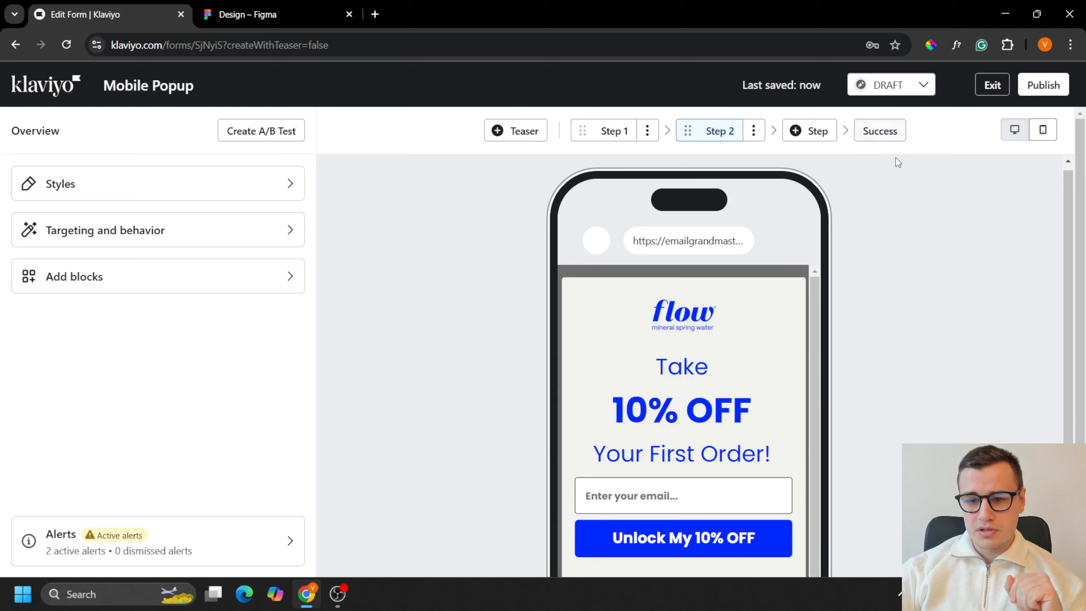
{"action": "left_click", "coordinate": [878, 133]}
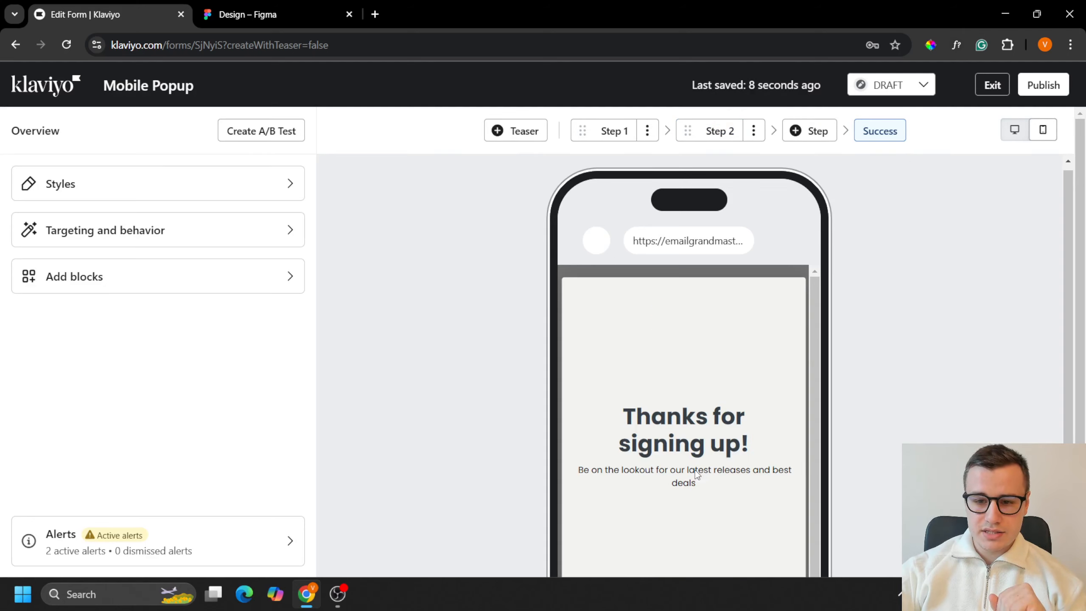
Step: Add an image block above the Success step's heading and fill it with the Flow website logo from the image library
{"action": "left_click", "coordinate": [135, 287]}
{"action": "scroll", "coordinate": [138, 231], "scroll_direction": "up", "scroll_amount": 5}
{"action": "left_click_drag", "start_coordinate": [218, 237], "coordinate": [680, 411]}
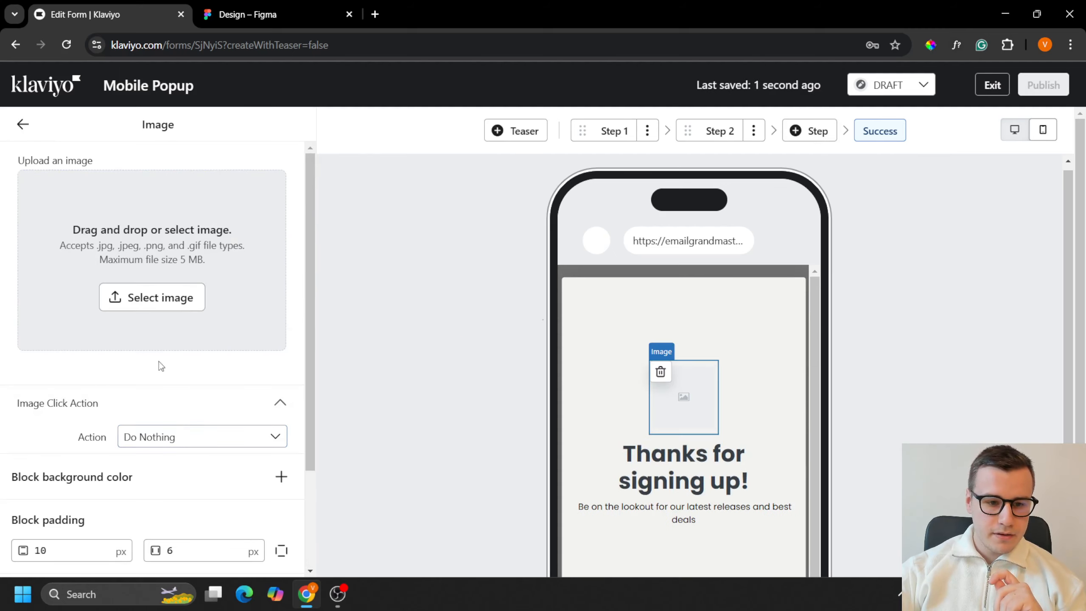
{"action": "left_click", "coordinate": [147, 299]}
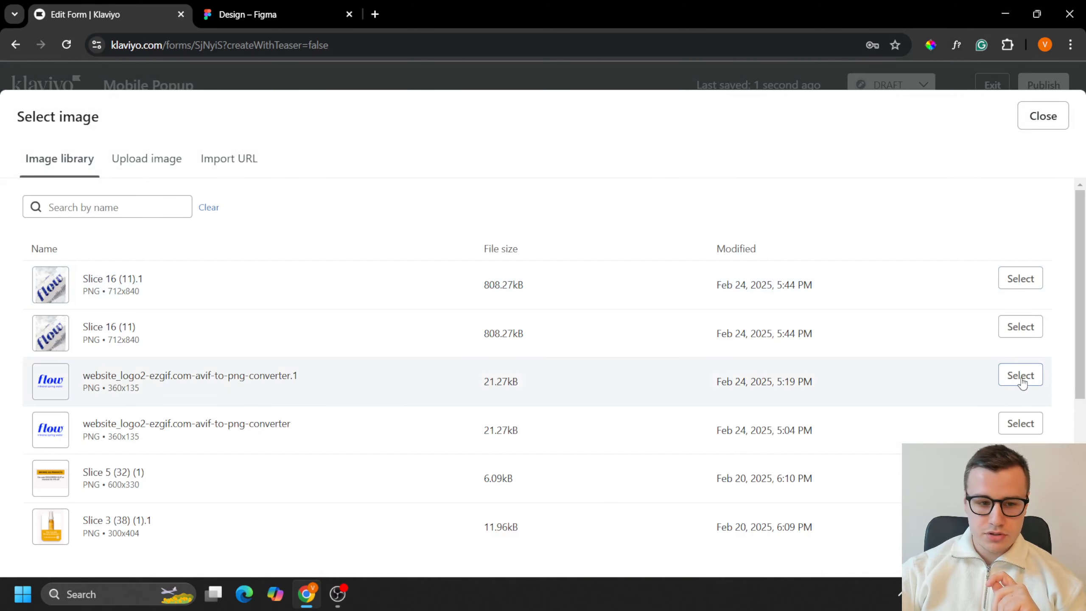
{"action": "left_click", "coordinate": [1020, 376]}
Step: Set the logo's width to 140 px and its alt text to "Flow ineral spring water logo"
{"action": "double_click", "coordinate": [136, 257]}
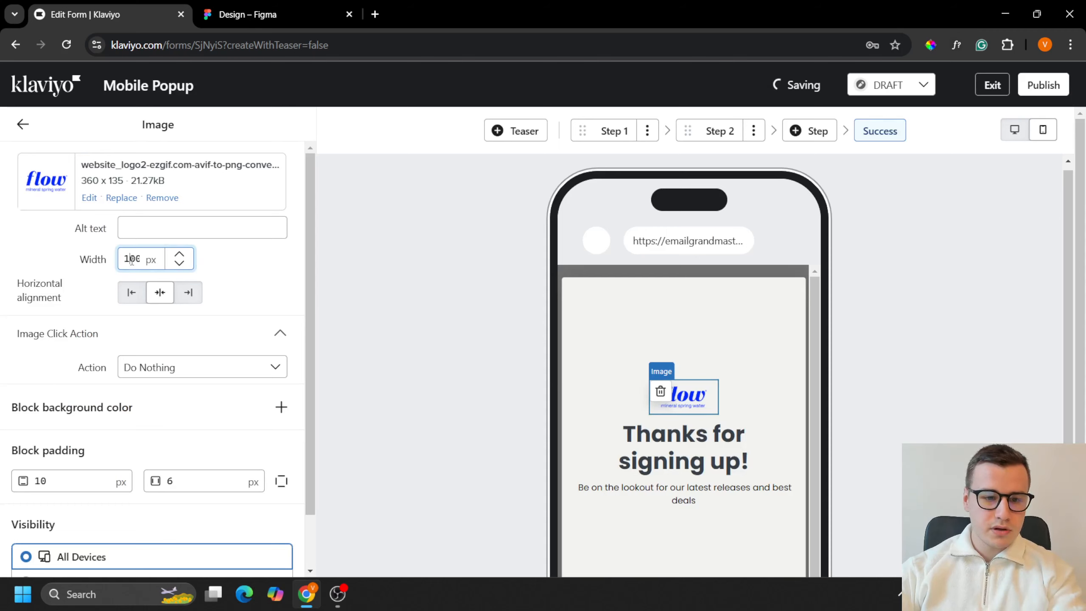
{"action": "type", "text": "140"}
{"action": "left_click", "coordinate": [157, 227]}
{"action": "type", "text": "Unlock My 10% OFF"}
{"action": "key", "text": "ctrl+a"}
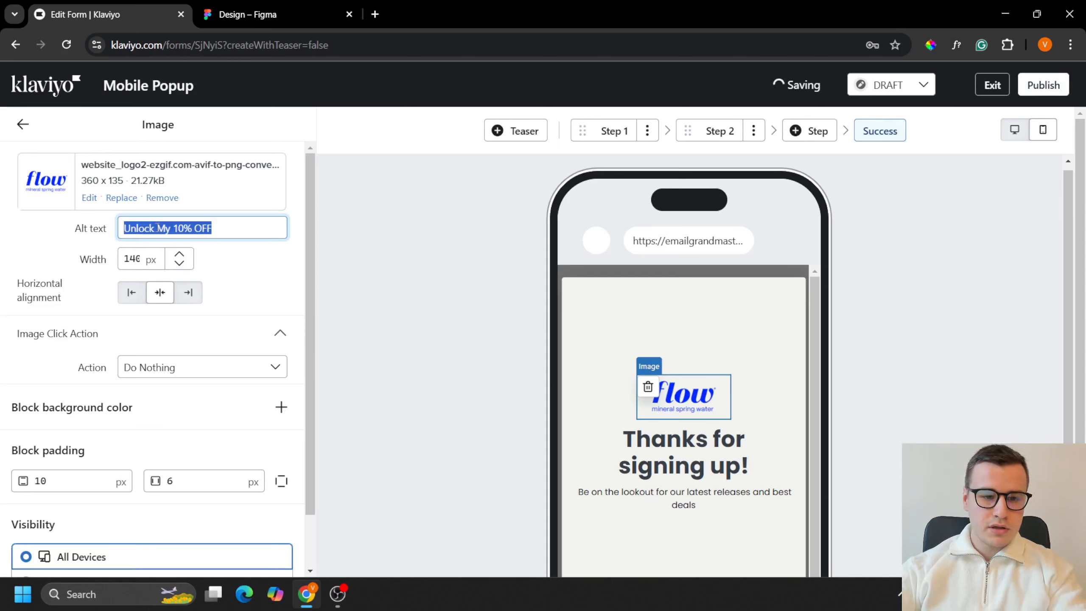
{"action": "type", "text": "Flow mineral spri"}
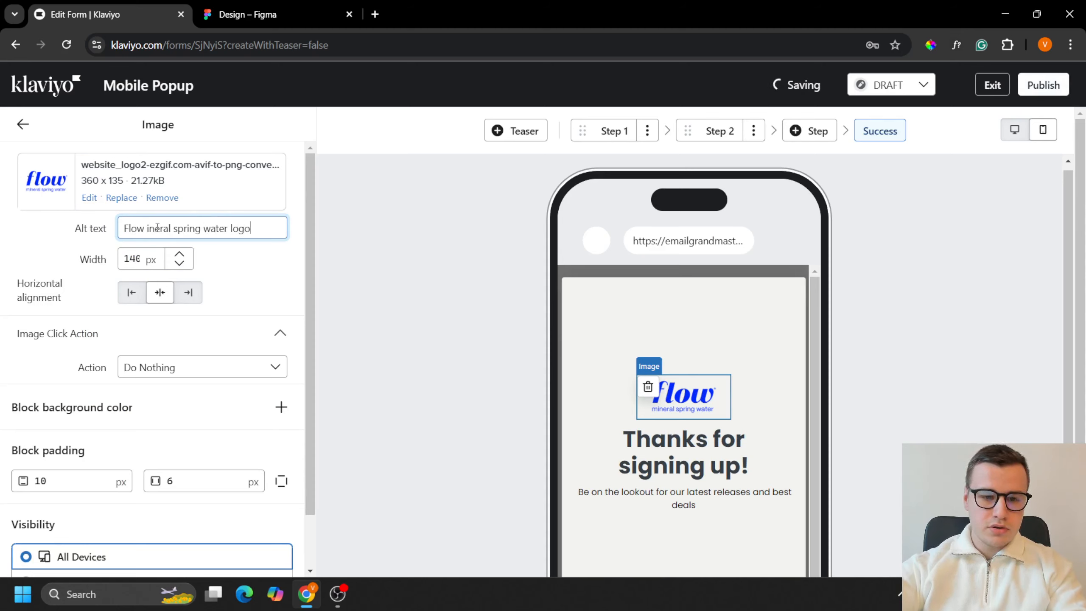
{"action": "type", "text": "ng water logo"}
Step: Set the logo block's bottom padding separately to 20 px and return to the form overview
{"action": "scroll", "coordinate": [171, 342], "scroll_direction": "down", "scroll_amount": 1}
{"action": "left_click", "coordinate": [281, 419]}
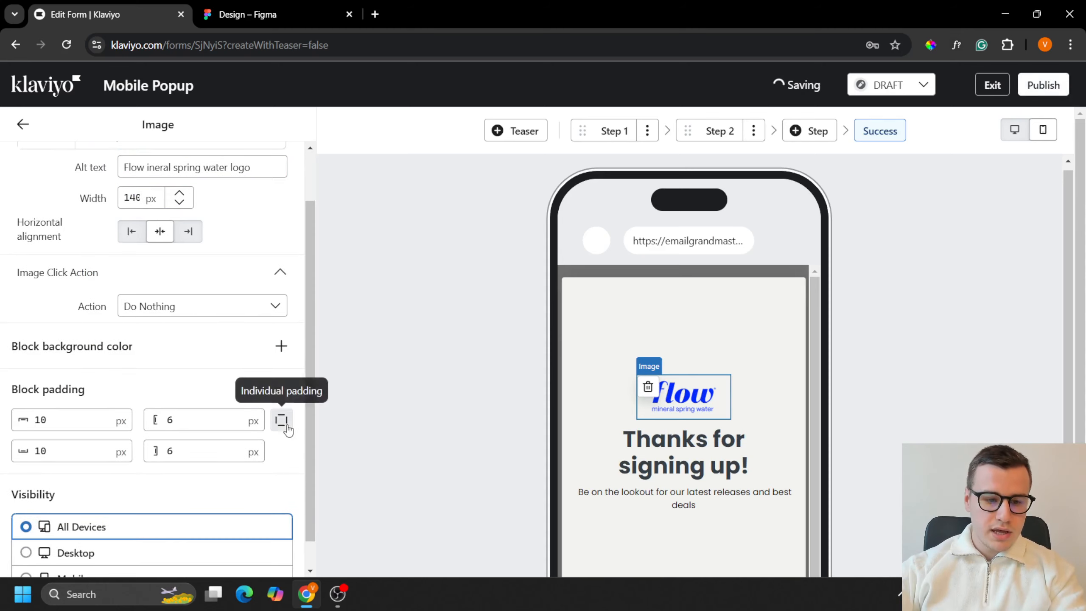
{"action": "double_click", "coordinate": [40, 458]}
{"action": "type", "text": "20"}
{"action": "left_click", "coordinate": [23, 125]}
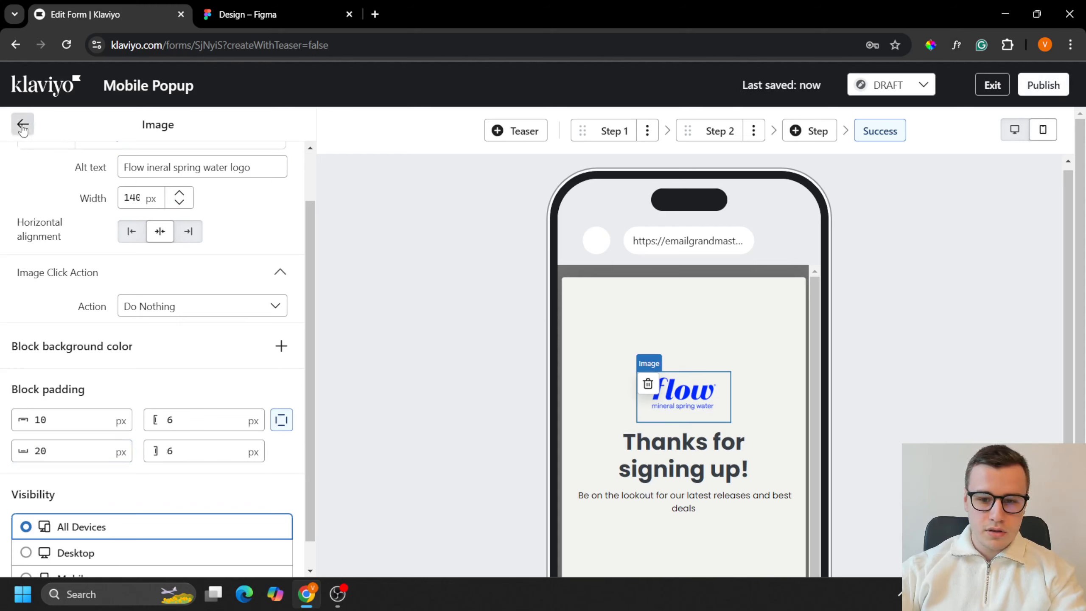
Step: Replace the Success step's heading text with "Welcome In!"
{"action": "left_click", "coordinate": [691, 461]}
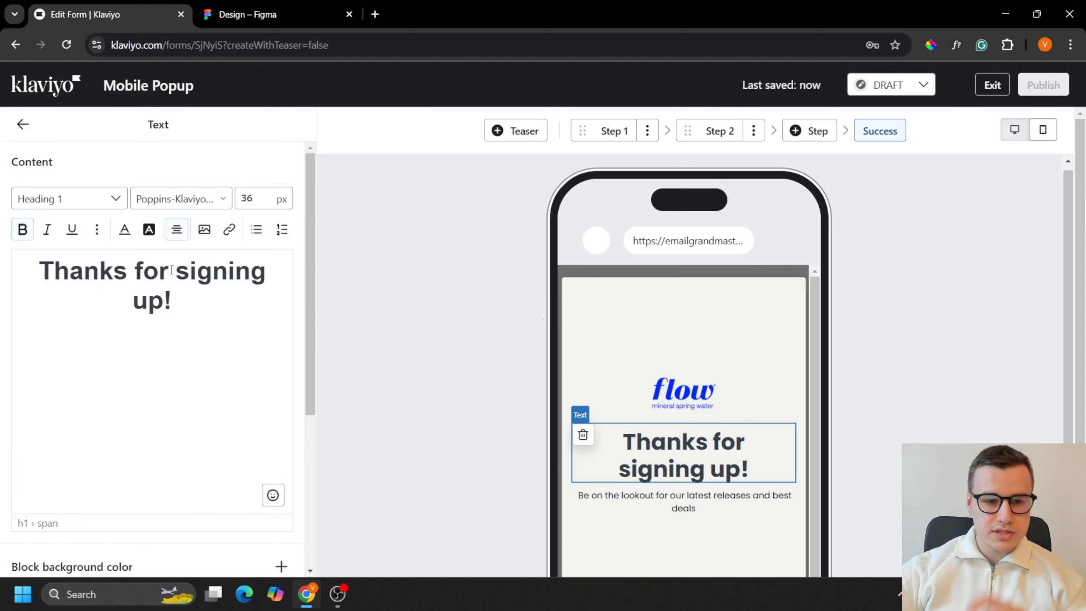
{"action": "left_click", "coordinate": [171, 269]}
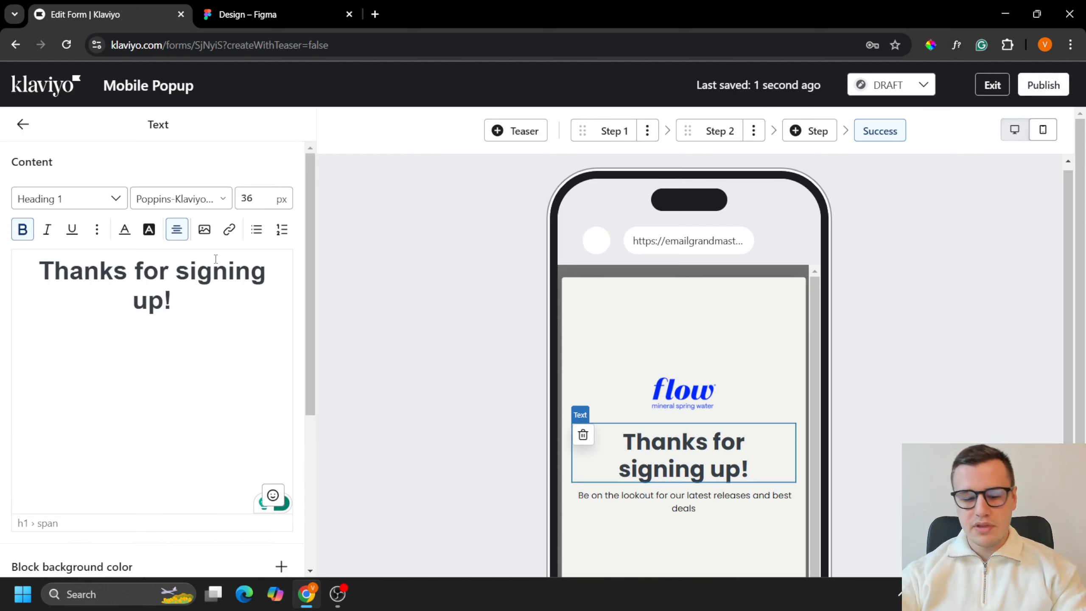
{"action": "key", "text": "ctrl+a"}
{"action": "type", "text": "Wel"}
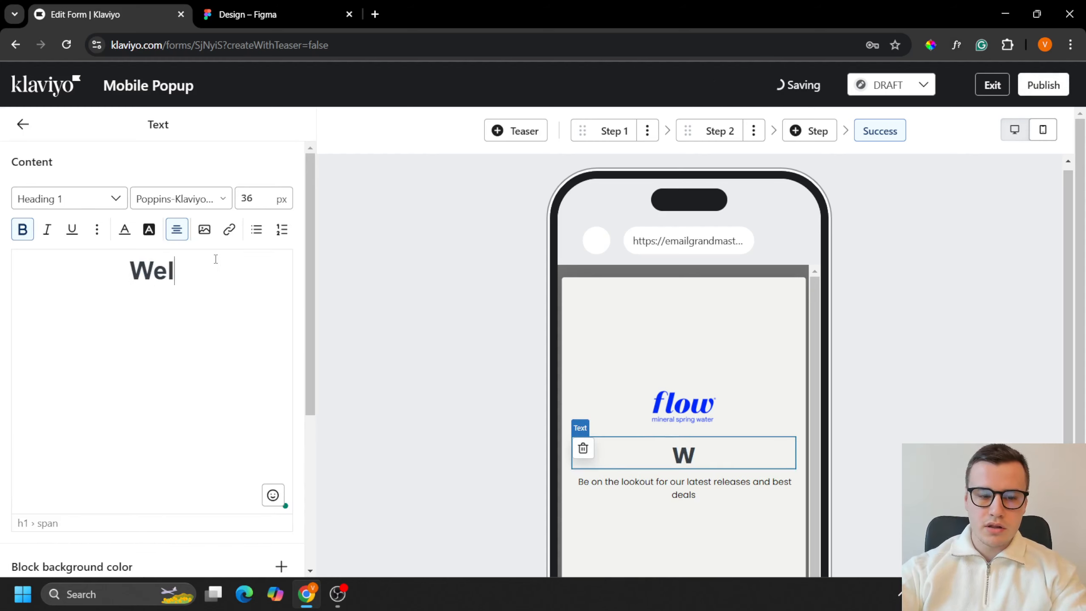
{"action": "type", "text": "come In!"}
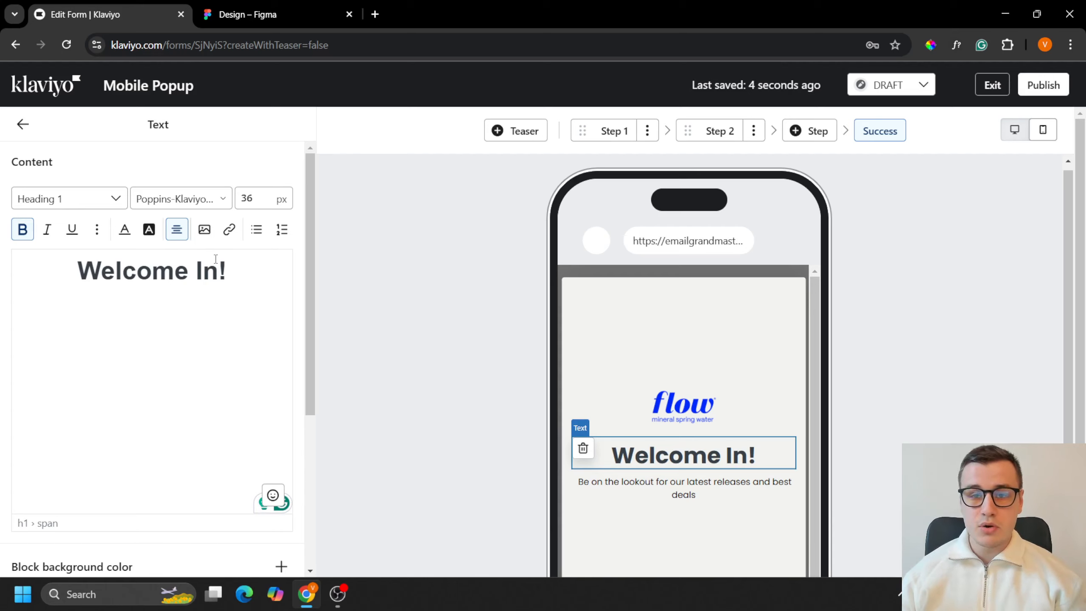
Step: Color the "Welcome In!" heading blue (0029FA), matching the 10 % OFF text in the Figma design
{"action": "key", "text": "ctrl+a"}
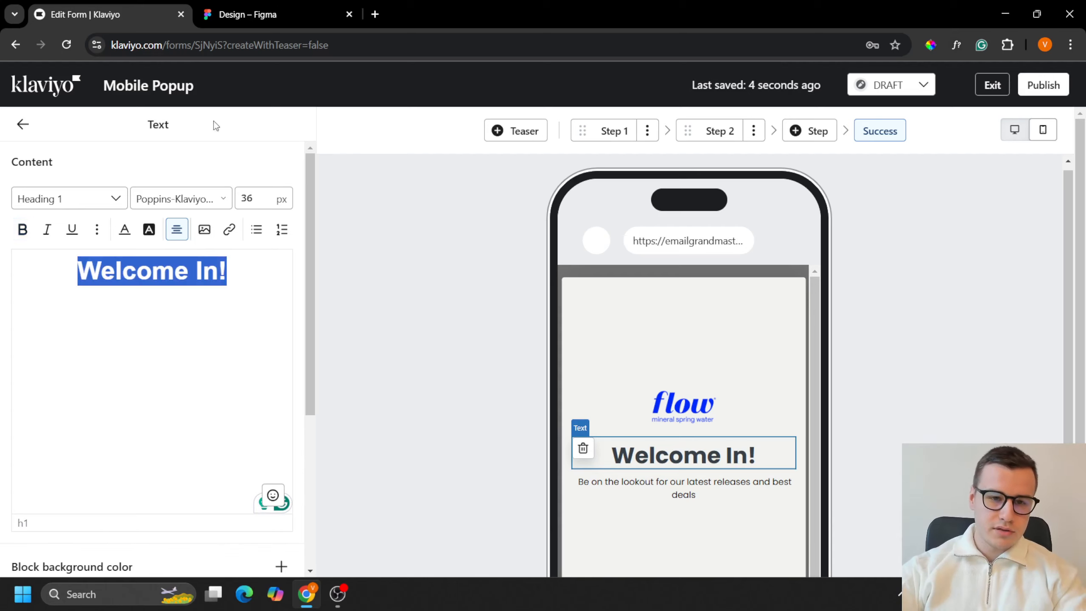
{"action": "left_click", "coordinate": [247, 13]}
{"action": "left_click", "coordinate": [469, 402]}
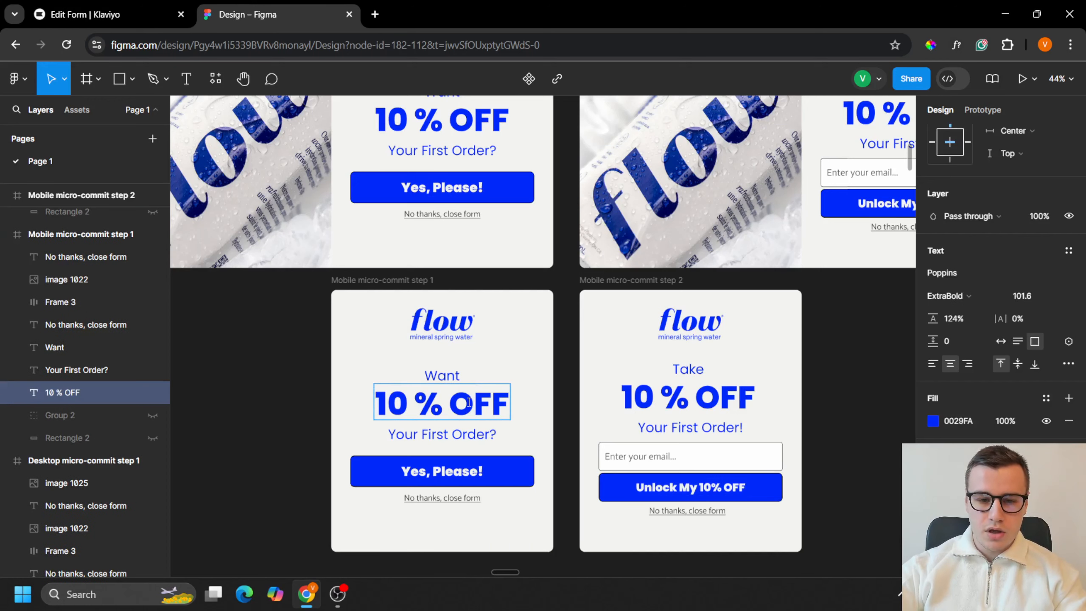
{"action": "left_click", "coordinate": [124, 8]}
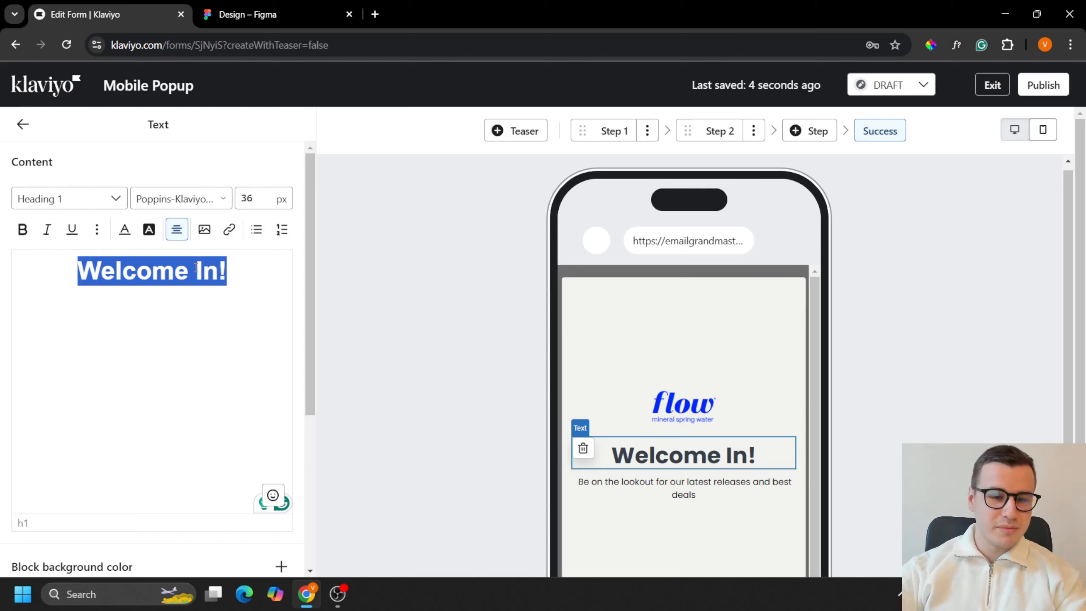
{"action": "left_click", "coordinate": [124, 230]}
{"action": "type", "text": "0029FA"}
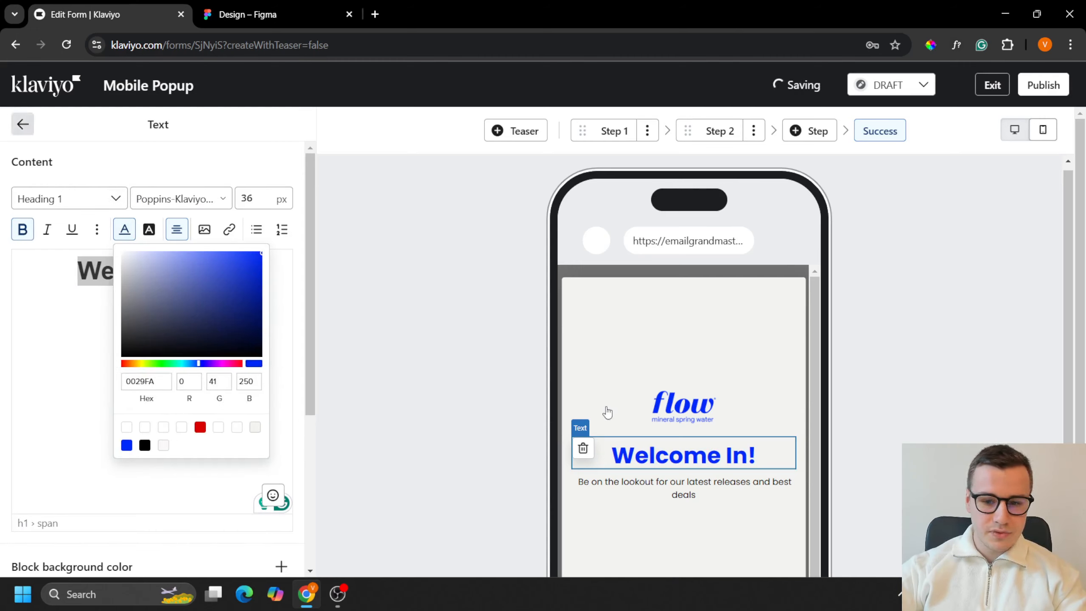
{"action": "left_click", "coordinate": [606, 412]}
Step: Replace the body text under the heading with "Check your email inbox to find your 10% off discount code!"
{"action": "left_click", "coordinate": [727, 505]}
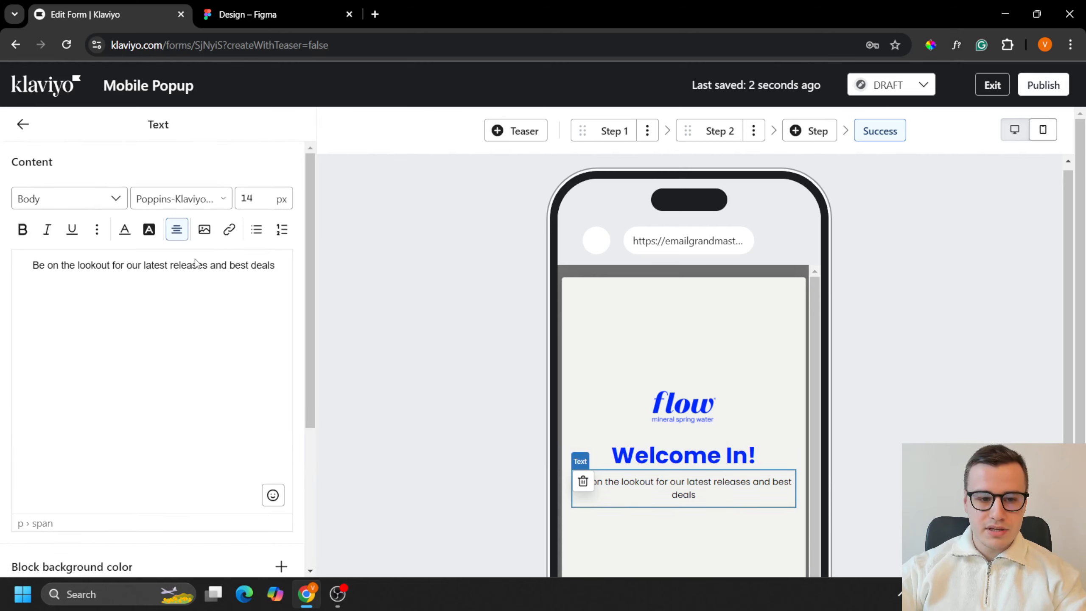
{"action": "triple_click", "coordinate": [198, 264]}
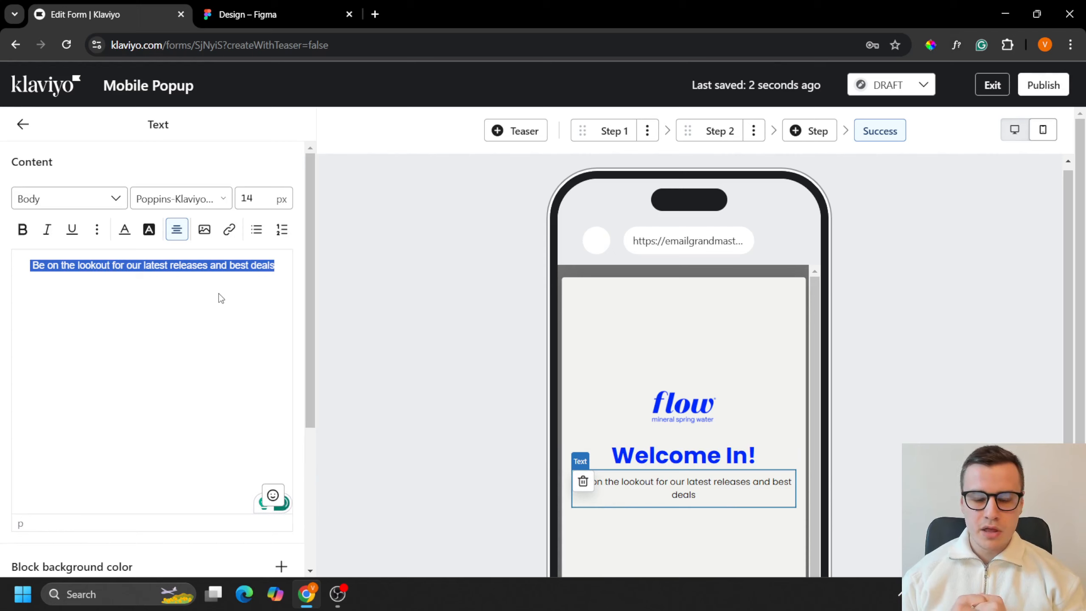
{"action": "type", "text": "Check yo"}
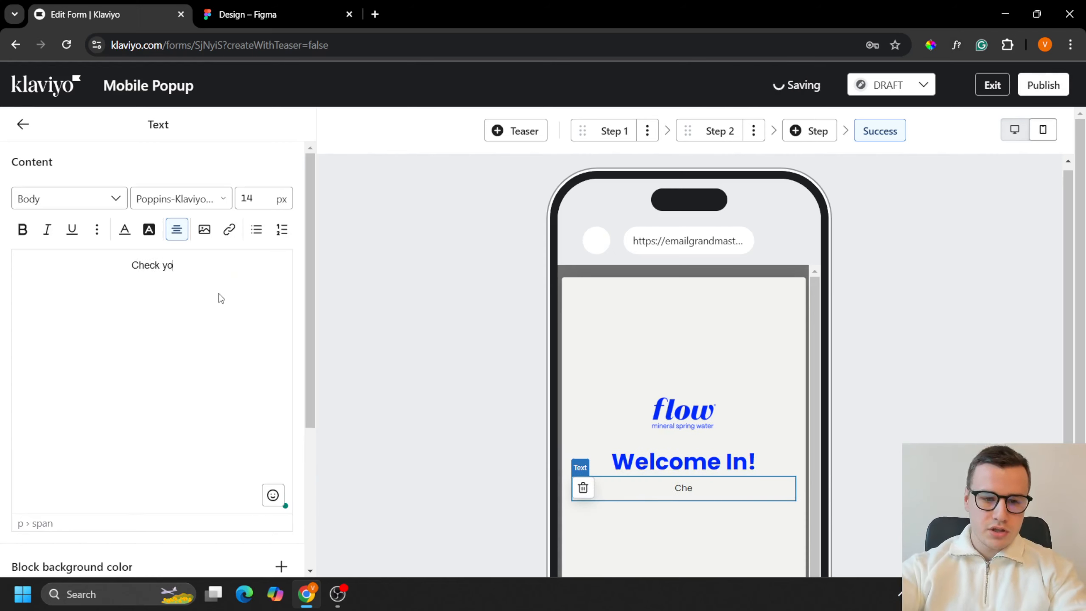
{"action": "type", "text": "ur email inbox"}
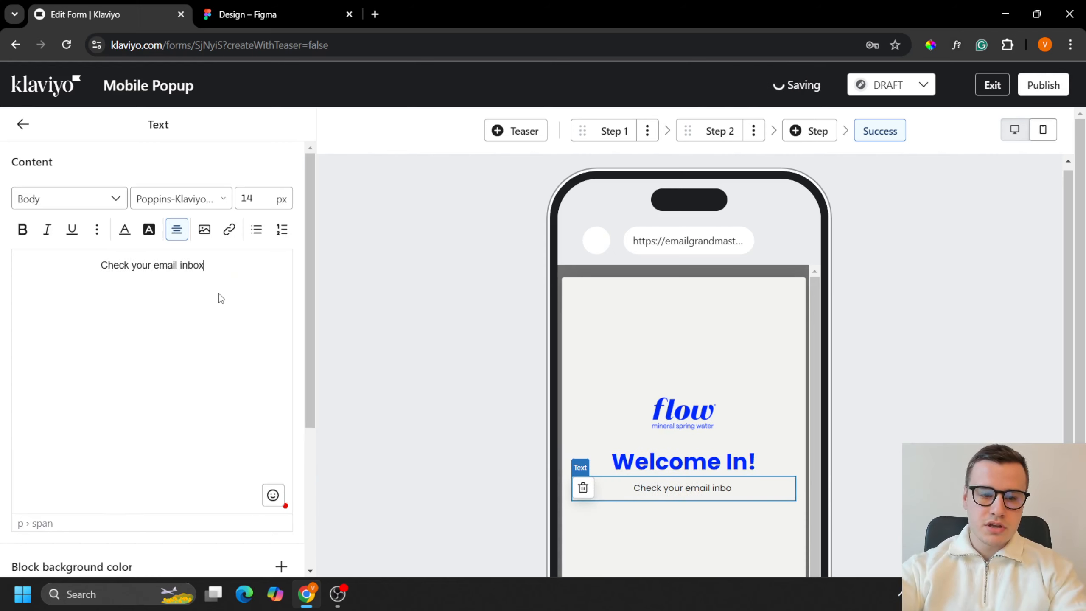
{"action": "type", "text": " to find your 1"}
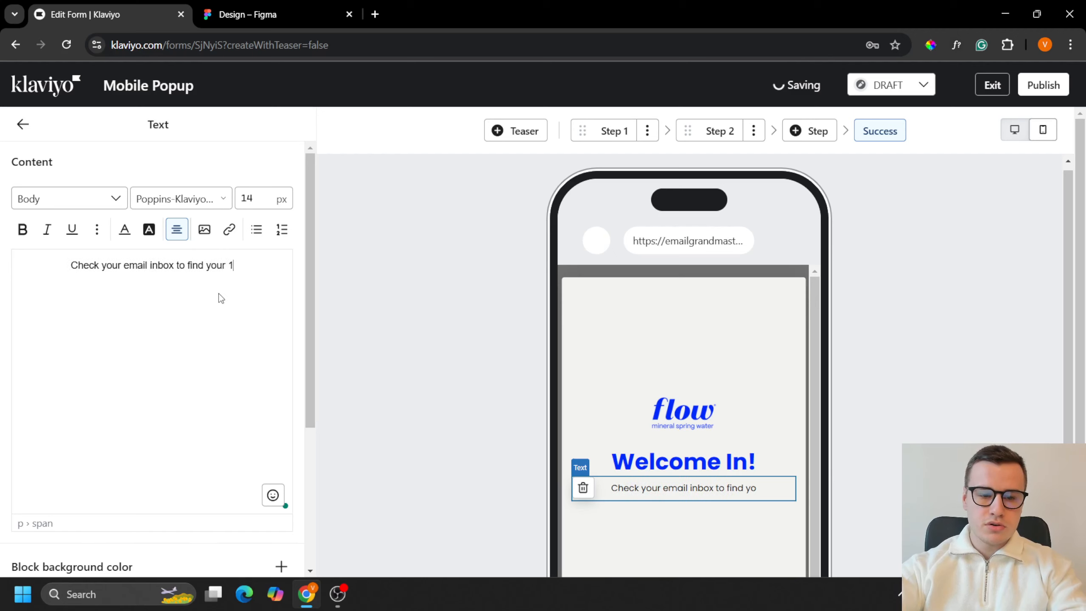
{"action": "type", "text": "0% off discount code"}
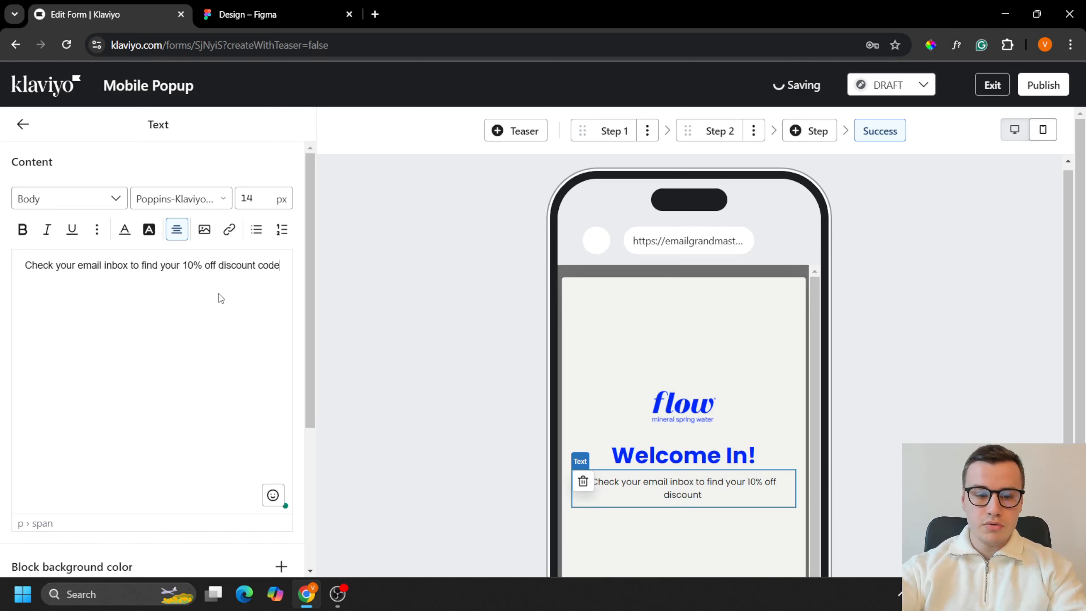
{"action": "type", "text": "!"}
Step: Bold "10% off discount code" in the body text, set the whole text to 18 px, and return to the overview
{"action": "left_click_drag", "start_coordinate": [181, 267], "coordinate": [274, 275]}
{"action": "key", "text": "ctrl+b"}
{"action": "key", "text": "ctrl+a"}
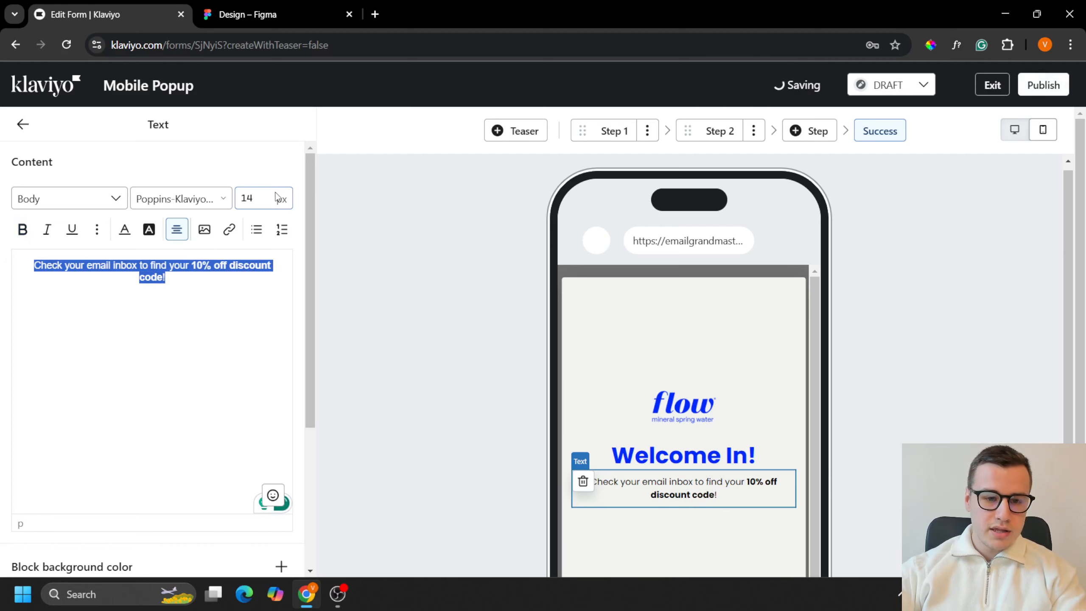
{"action": "left_click", "coordinate": [251, 198]}
{"action": "type", "text": "8"}
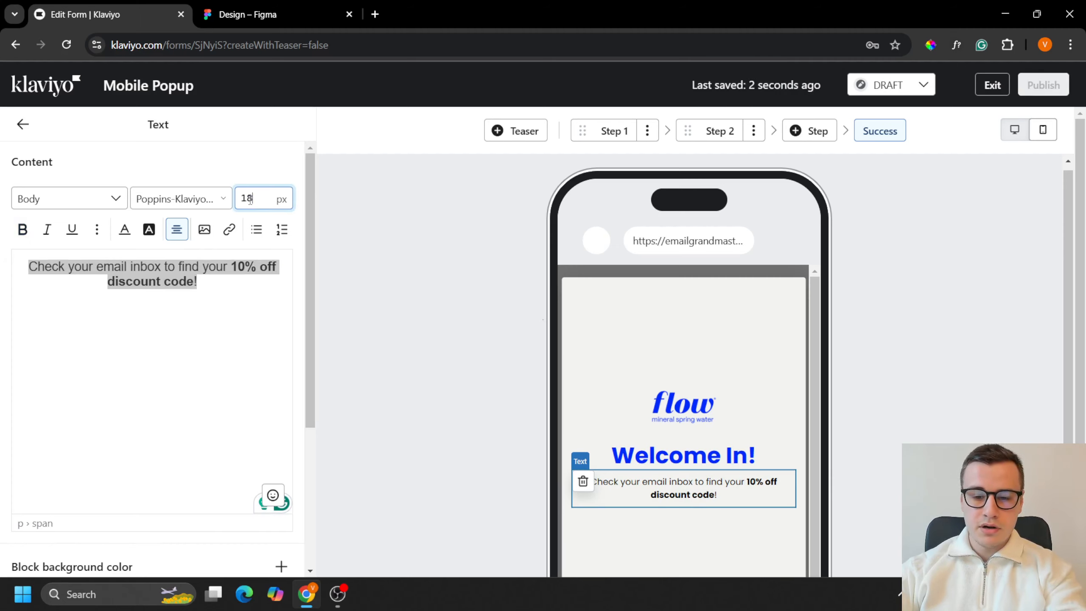
{"action": "left_click", "coordinate": [22, 124]}
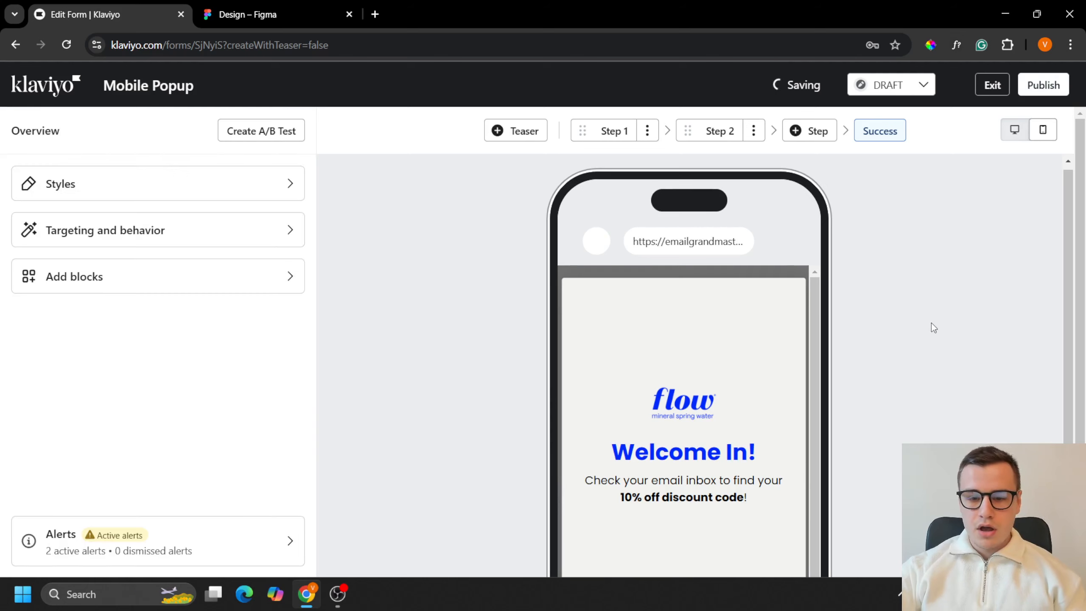
Step: Add a button block below the Success step's body text and set its background color to 0029FA
{"action": "scroll", "coordinate": [730, 446], "scroll_direction": "down", "scroll_amount": 3}
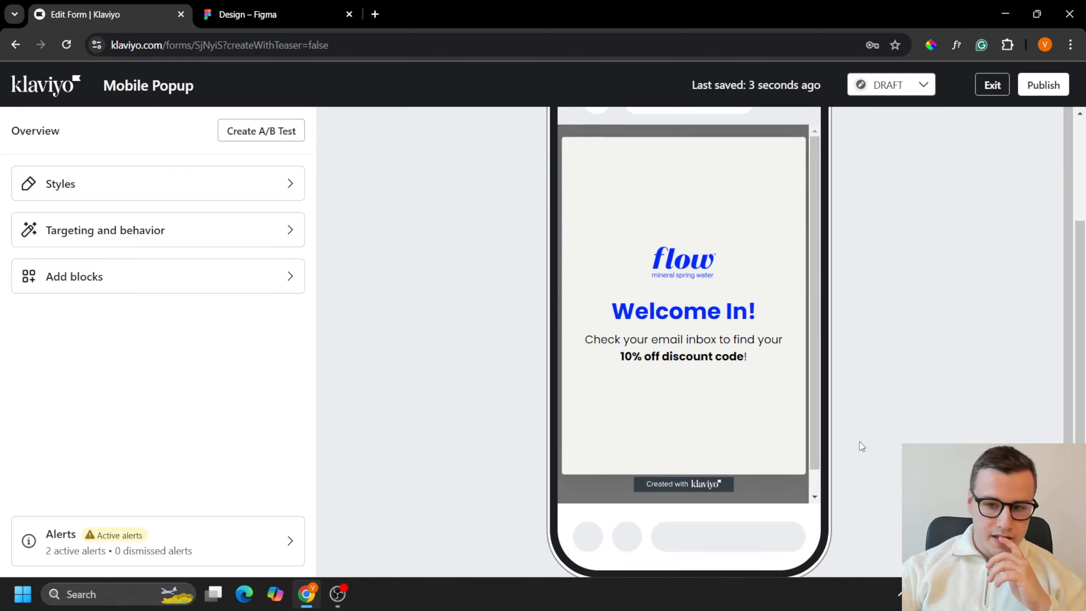
{"action": "scroll", "coordinate": [860, 441], "scroll_direction": "up", "scroll_amount": 2}
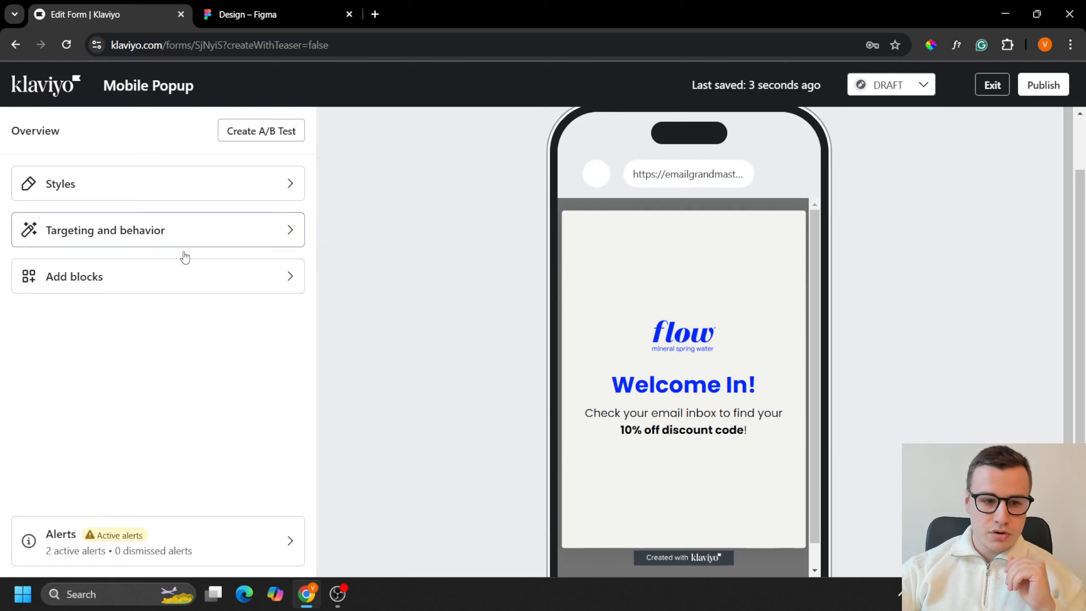
{"action": "left_click", "coordinate": [180, 276]}
{"action": "left_click_drag", "start_coordinate": [155, 230], "coordinate": [577, 411]}
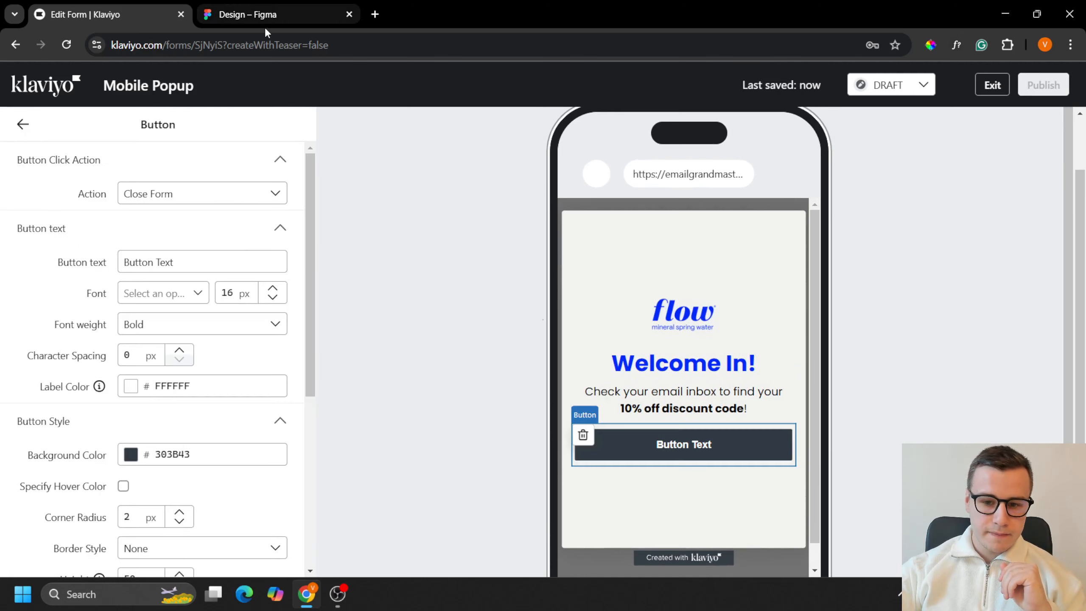
{"action": "left_click", "coordinate": [215, 461]}
{"action": "key", "text": "ctrl+a"}
{"action": "type", "text": "0029FA"}
{"action": "left_click", "coordinate": [244, 490]}
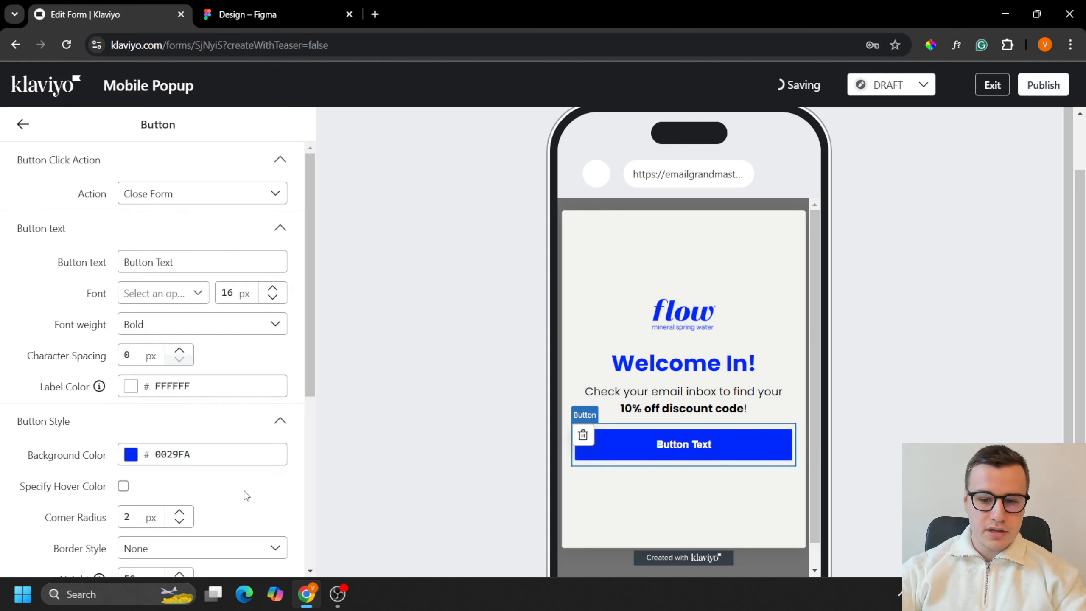
Step: Change the new button's text to "Close Form"
{"action": "left_click", "coordinate": [182, 264]}
{"action": "key", "text": "ctrl+a"}
{"action": "type", "text": "CL"}
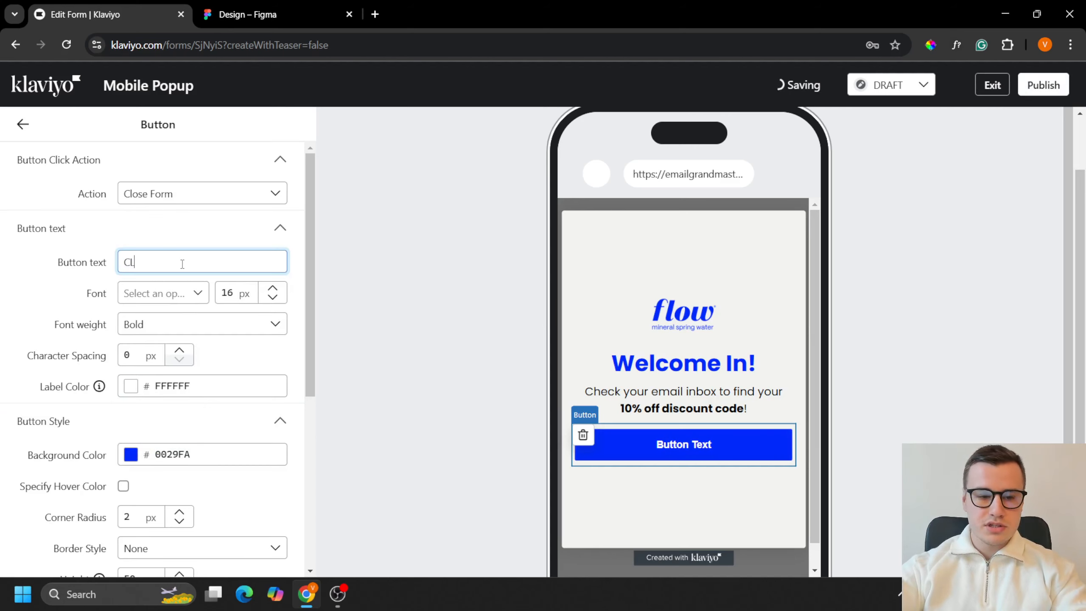
{"action": "key", "text": "BackSpace"}
{"action": "type", "text": "lose Form"}
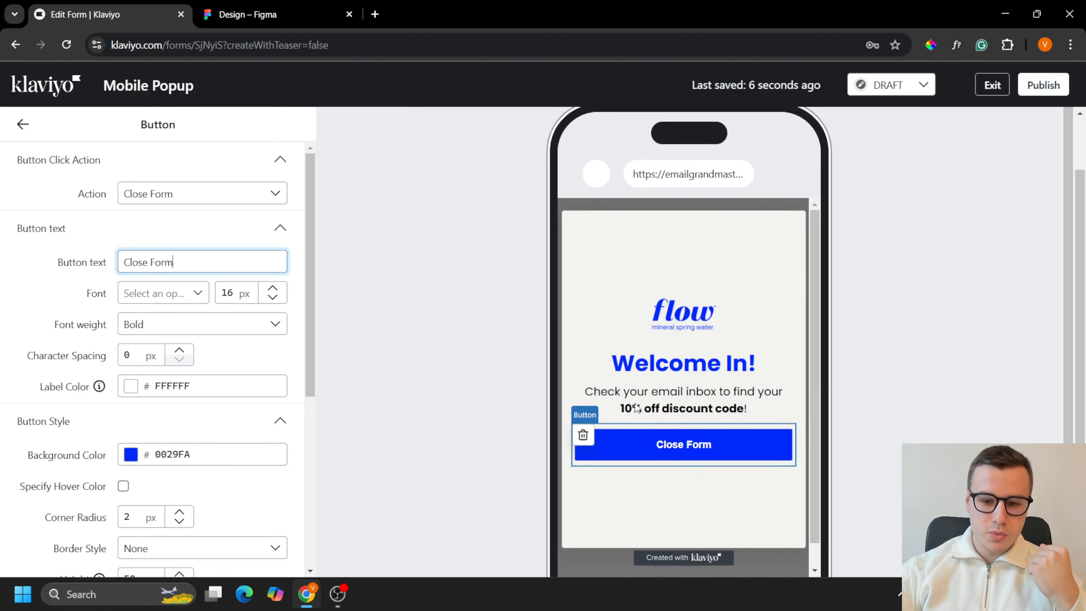
Step: Set the Close Form button's height to 58 px and its font size to 22 px, and return to the overview
{"action": "left_click", "coordinate": [265, 14]}
{"action": "left_click", "coordinate": [171, 5]}
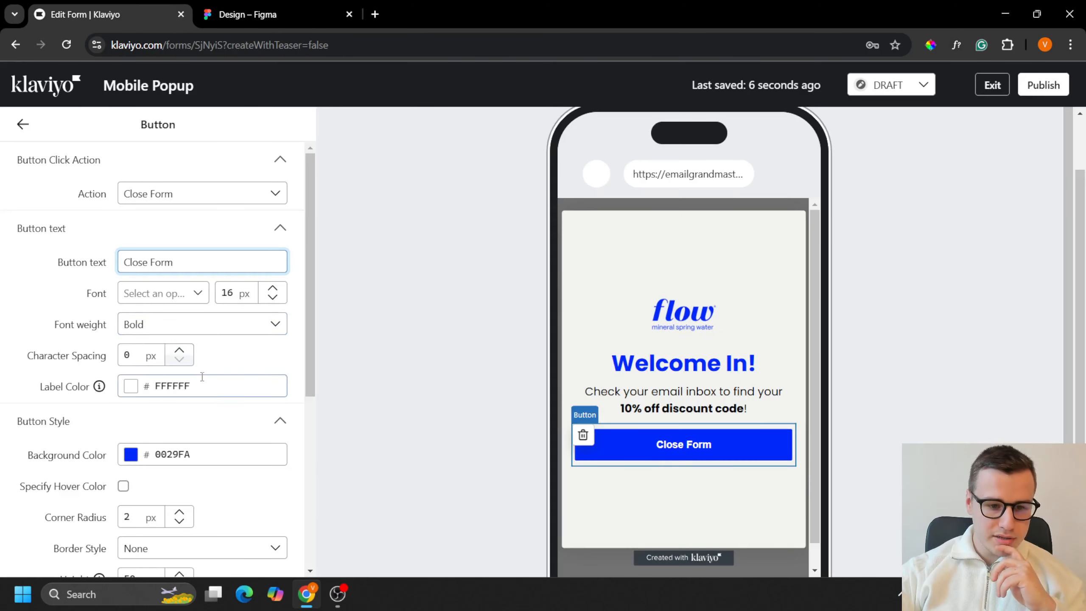
{"action": "scroll", "coordinate": [196, 462], "scroll_direction": "down", "scroll_amount": 2}
{"action": "left_click_drag", "start_coordinate": [137, 442], "coordinate": [131, 441]}
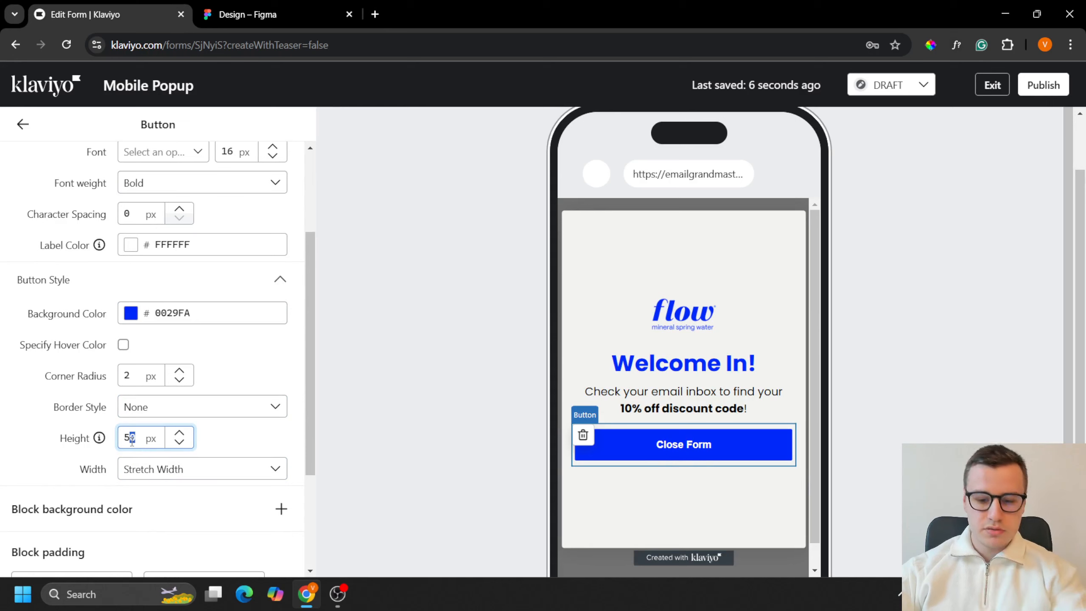
{"action": "type", "text": "8"}
{"action": "scroll", "coordinate": [257, 386], "scroll_direction": "up", "scroll_amount": 2}
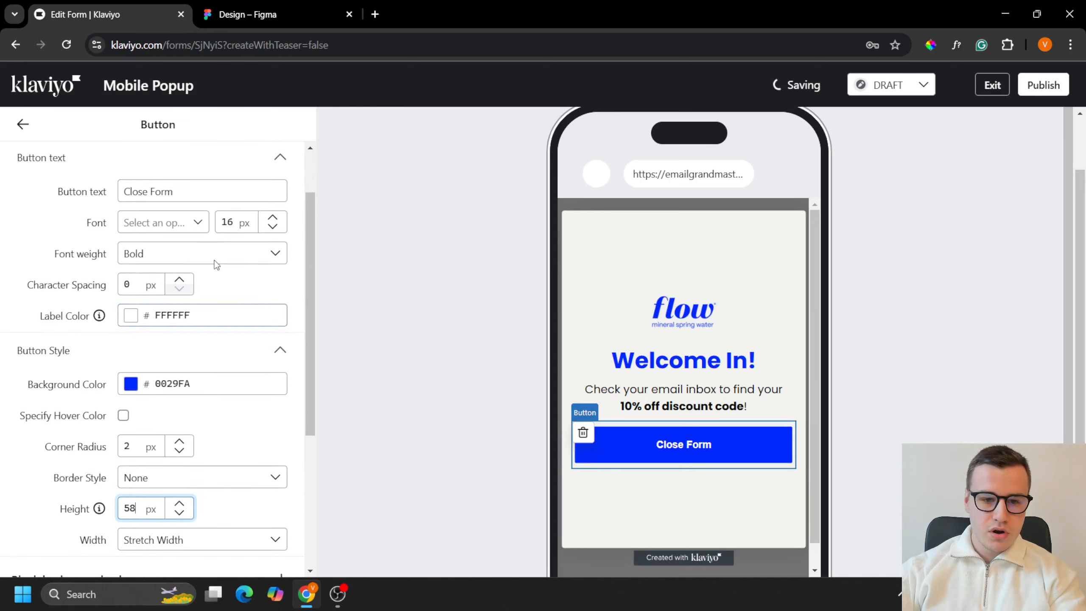
{"action": "double_click", "coordinate": [226, 221]}
{"action": "type", "text": "22"}
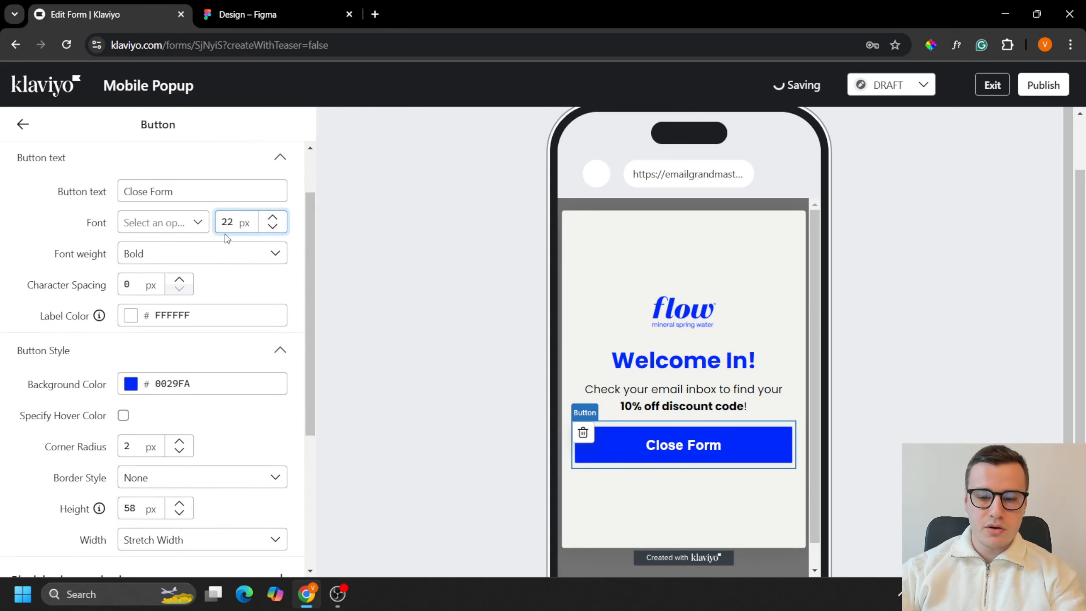
{"action": "scroll", "coordinate": [201, 266], "scroll_direction": "up", "scroll_amount": 3}
{"action": "left_click", "coordinate": [22, 124]}
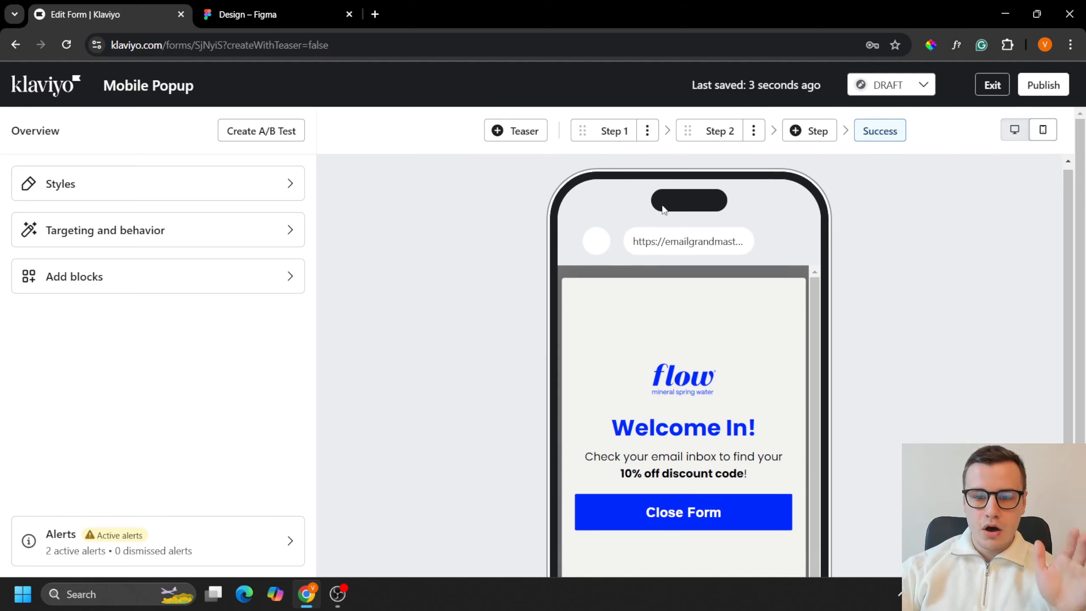
Step: Review the mobile layouts of Step 1, Step 2 and the Success step
{"action": "left_click", "coordinate": [627, 140]}
{"action": "scroll", "coordinate": [918, 341], "scroll_direction": "down", "scroll_amount": 2}
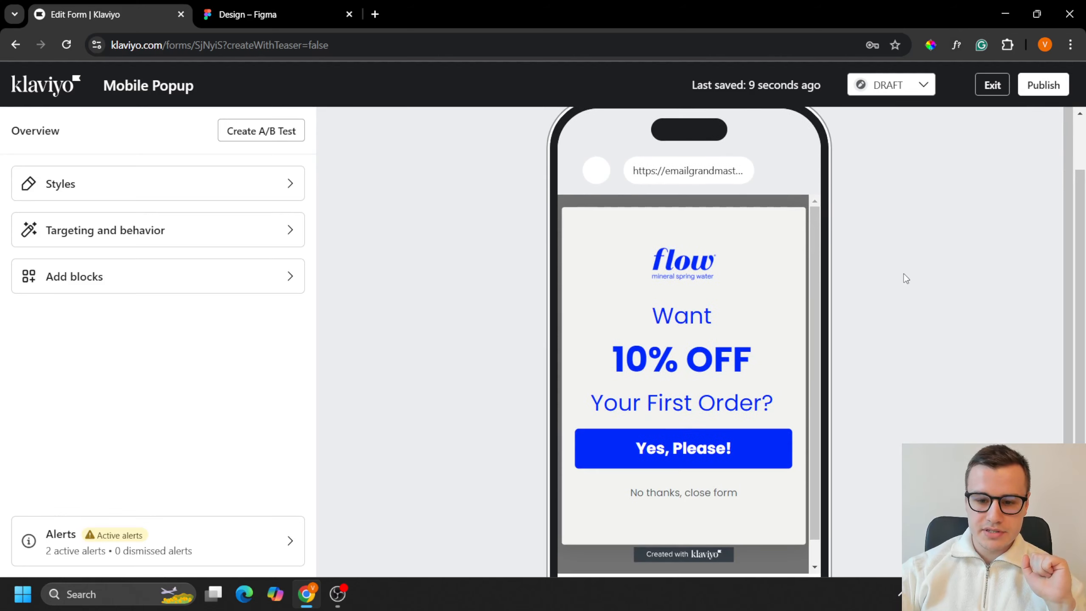
{"action": "scroll", "coordinate": [904, 277], "scroll_direction": "up", "scroll_amount": 2}
{"action": "left_click", "coordinate": [718, 131]}
{"action": "scroll", "coordinate": [885, 374], "scroll_direction": "down", "scroll_amount": 2}
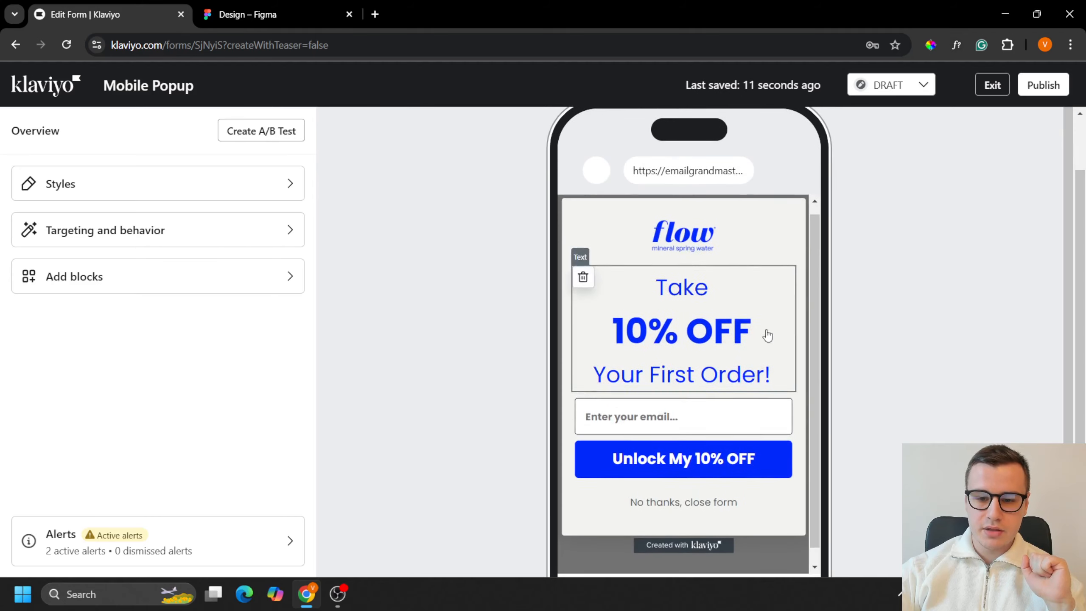
{"action": "scroll", "coordinate": [759, 322], "scroll_direction": "up", "scroll_amount": 2}
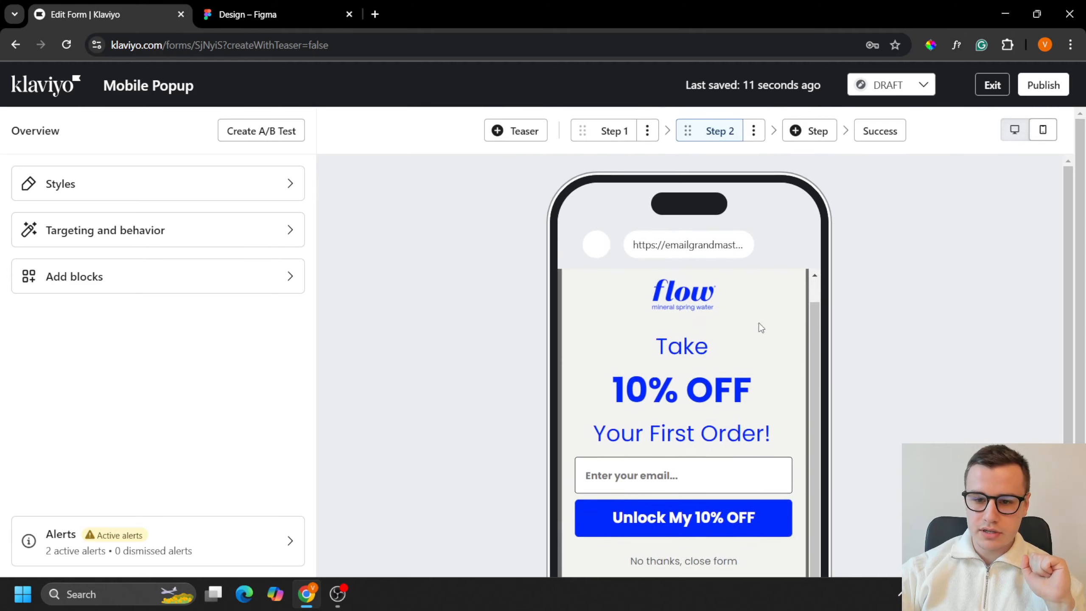
{"action": "left_click", "coordinate": [890, 128]}
{"action": "scroll", "coordinate": [881, 407], "scroll_direction": "down", "scroll_amount": 2}
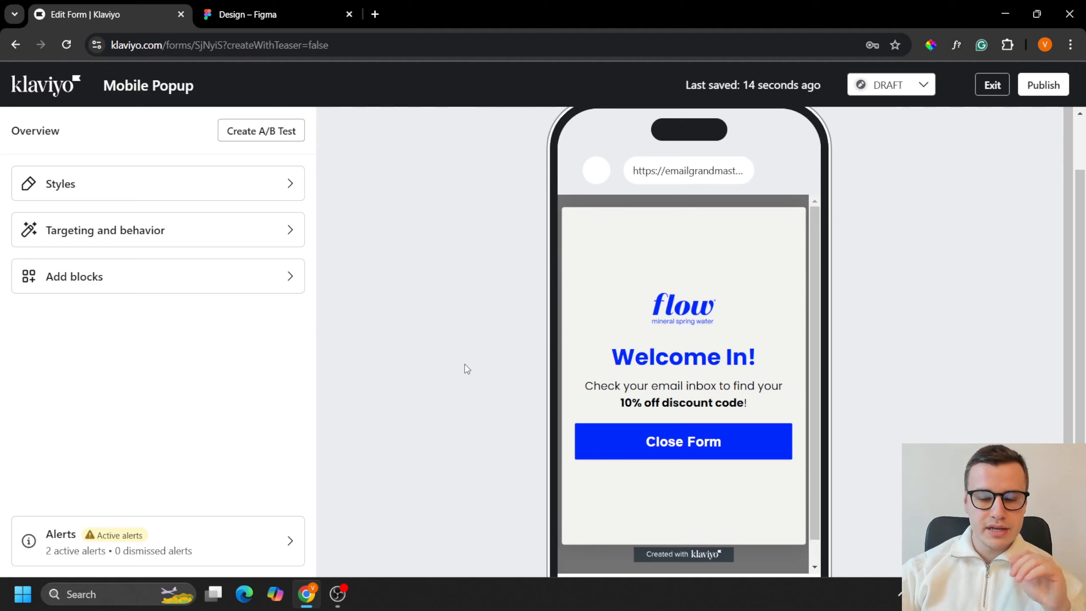
Step: In the form's targeting settings, exclude URLs containing /cart and URLs containing /checkout
{"action": "left_click", "coordinate": [202, 242]}
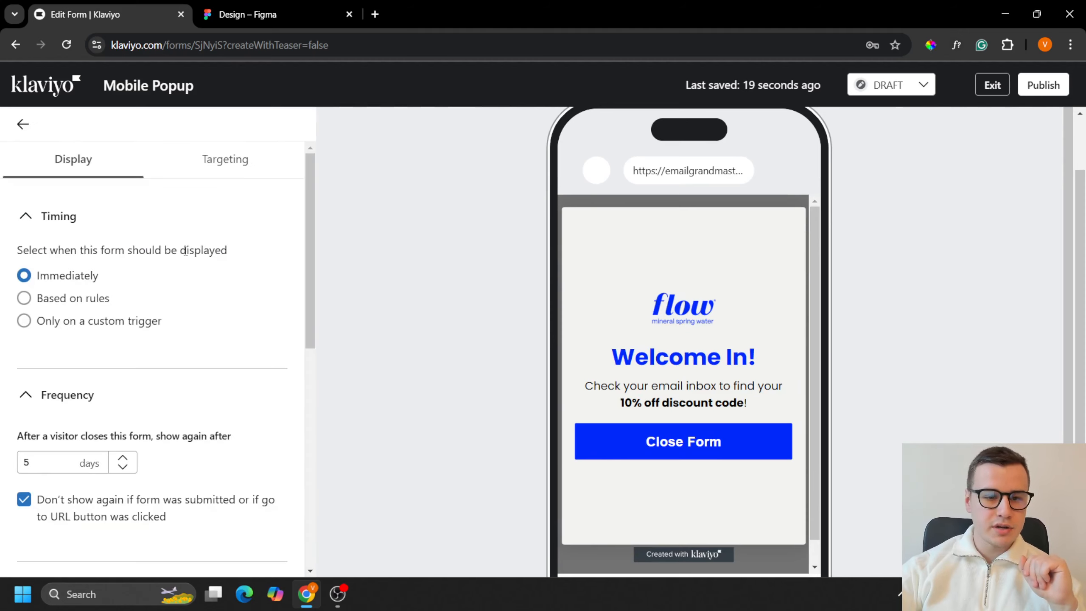
{"action": "left_click", "coordinate": [209, 159]}
{"action": "scroll", "coordinate": [167, 340], "scroll_direction": "down", "scroll_amount": 1}
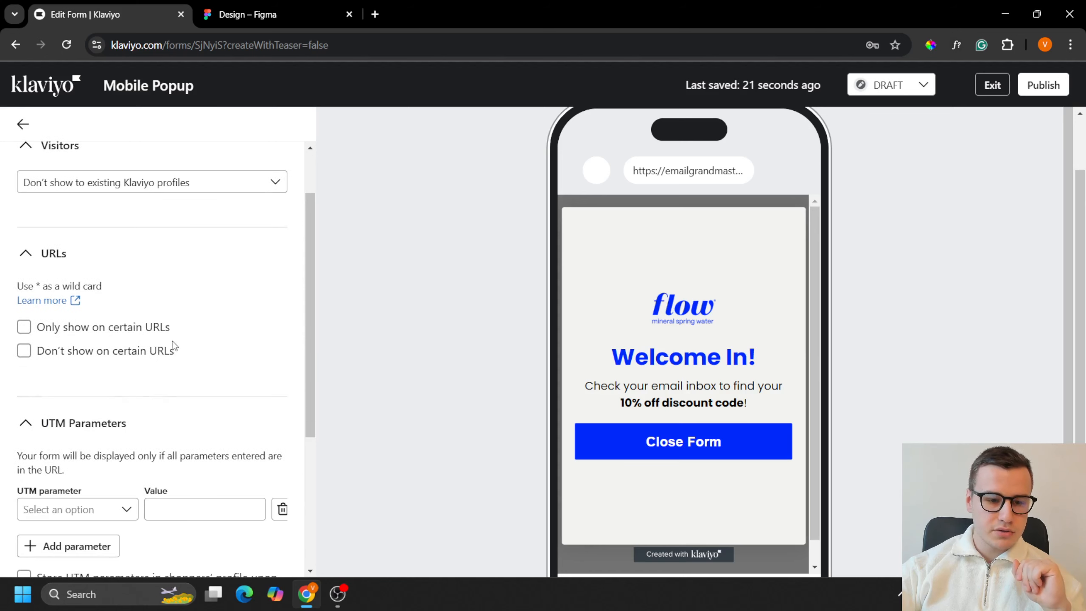
{"action": "left_click", "coordinate": [126, 351]}
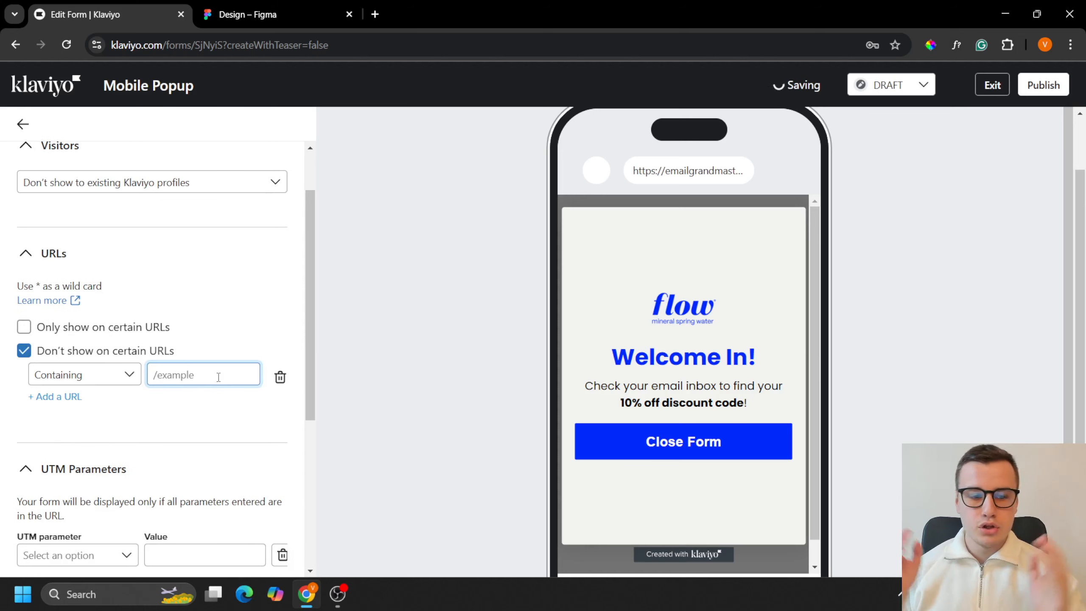
{"action": "type", "text": "/cart"}
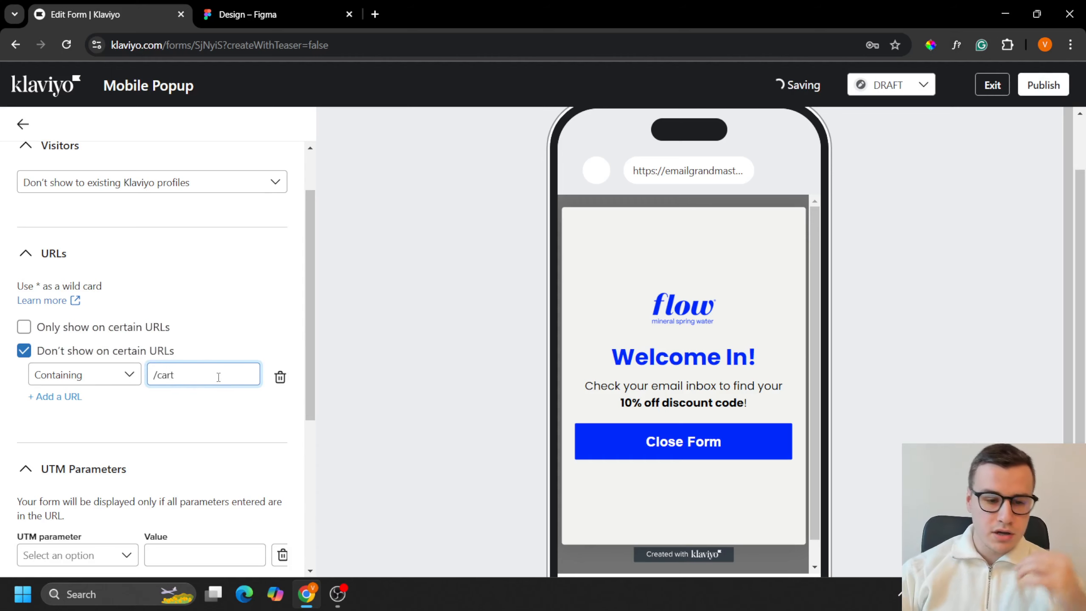
{"action": "left_click", "coordinate": [67, 397]}
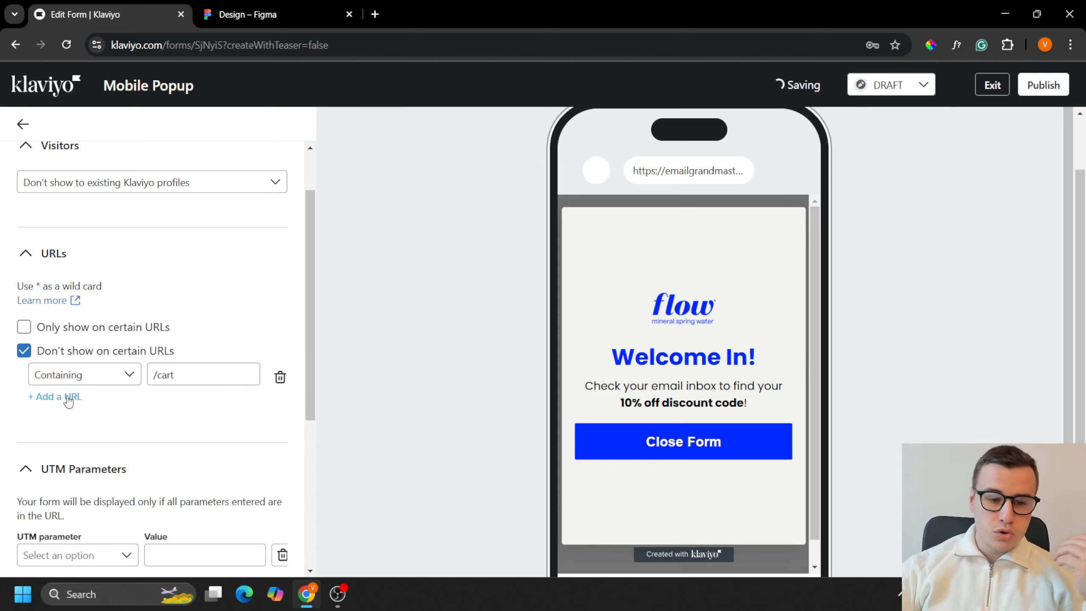
{"action": "type", "text": "/checkout"}
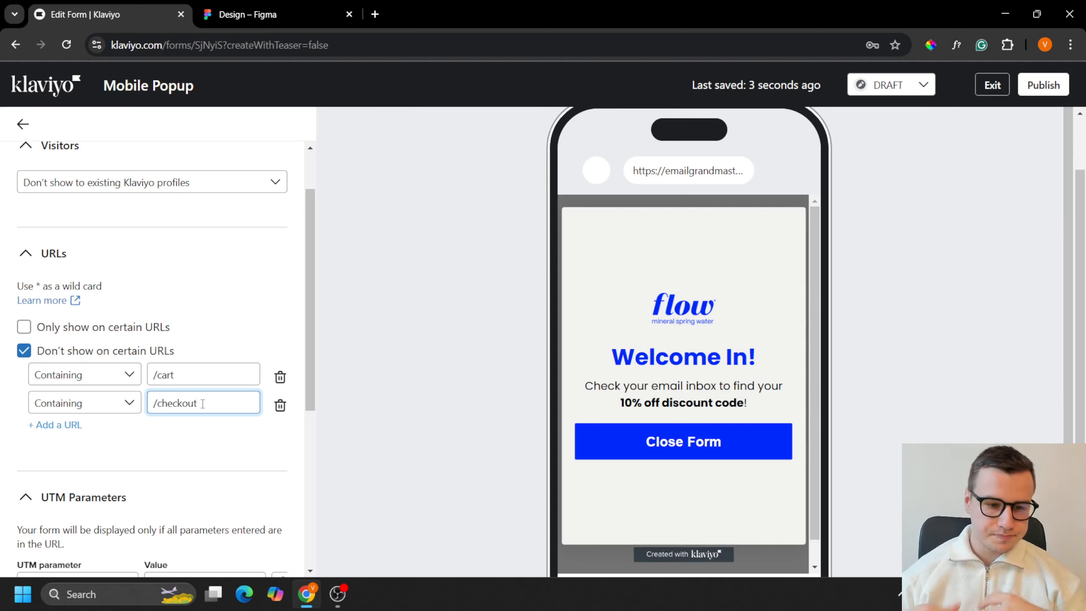
Step: Set the form's display timing to be based on rules and enable the rule for visitors exiting the page
{"action": "scroll", "coordinate": [129, 180], "scroll_direction": "up", "scroll_amount": 2}
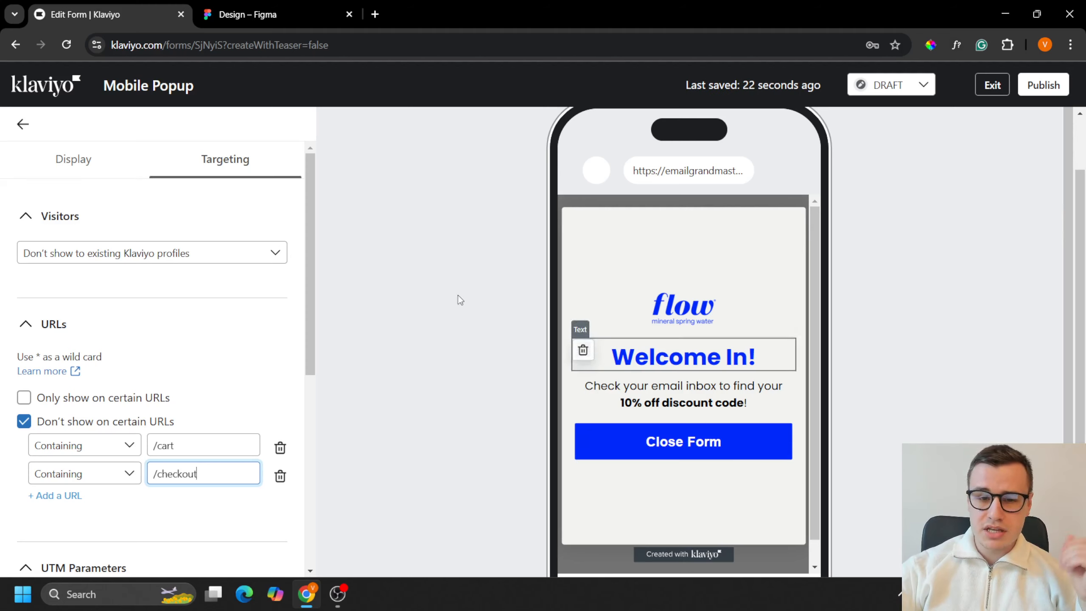
{"action": "left_click", "coordinate": [113, 170]}
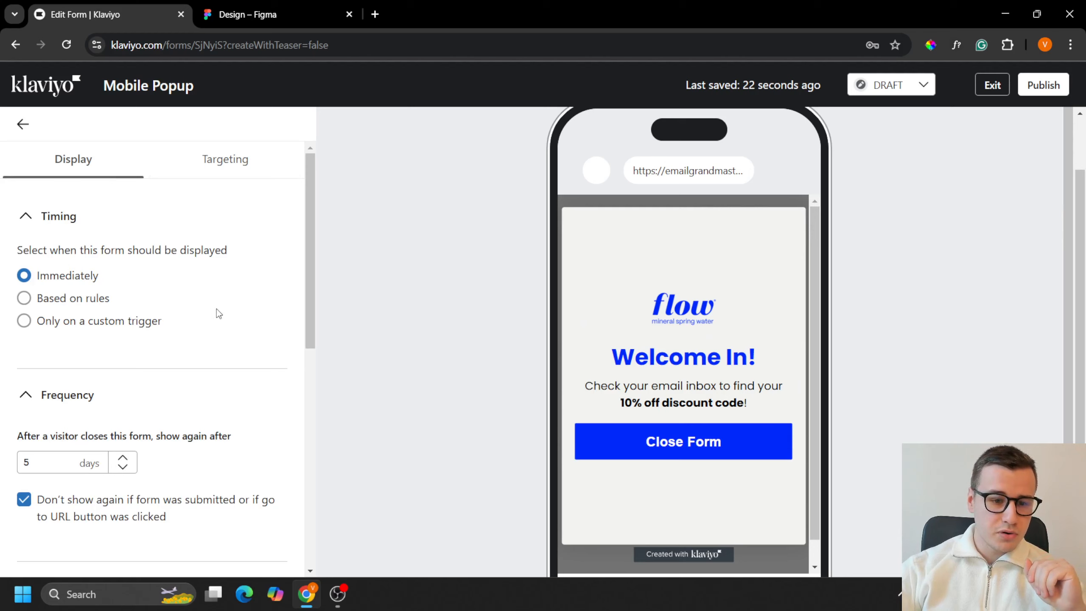
{"action": "scroll", "coordinate": [216, 308], "scroll_direction": "down", "scroll_amount": 3}
{"action": "scroll", "coordinate": [202, 315], "scroll_direction": "up", "scroll_amount": 3}
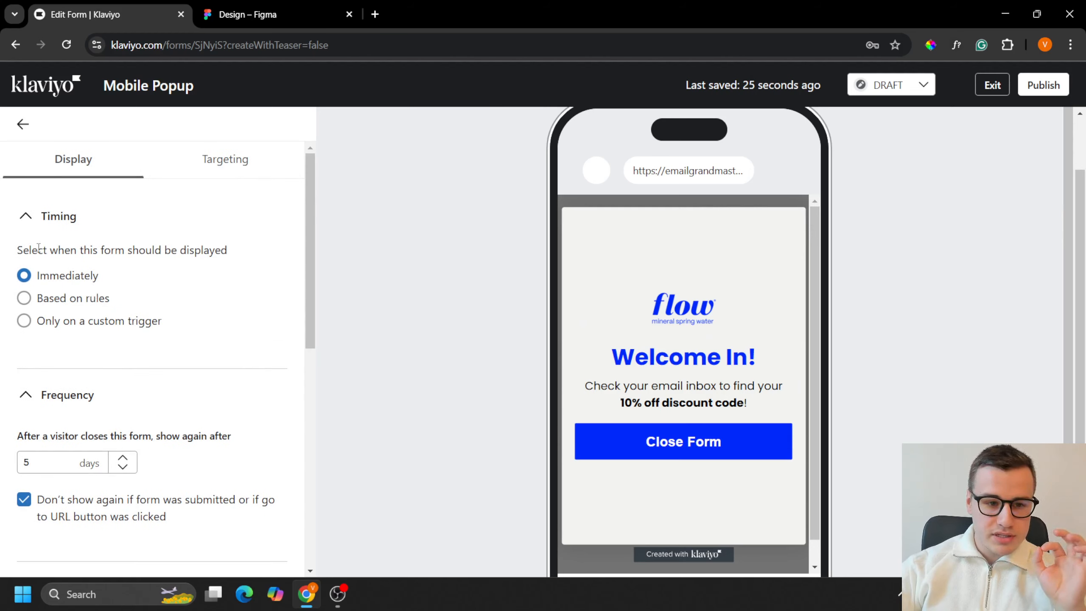
{"action": "left_click_drag", "start_coordinate": [38, 250], "coordinate": [243, 255]}
{"action": "left_click", "coordinate": [243, 253]}
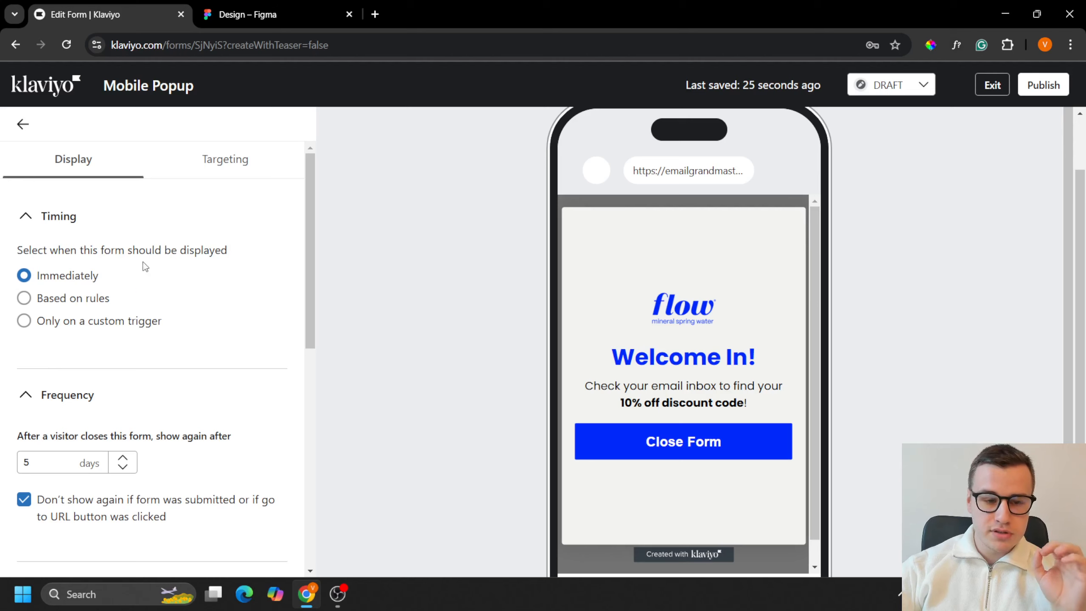
{"action": "left_click", "coordinate": [88, 300]}
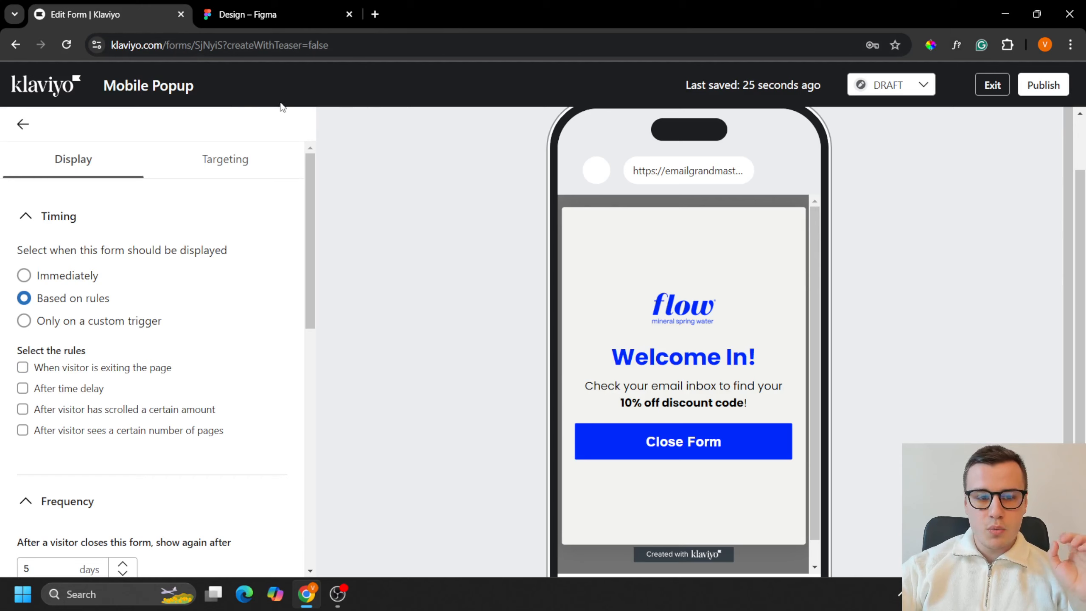
{"action": "left_click", "coordinate": [133, 371]}
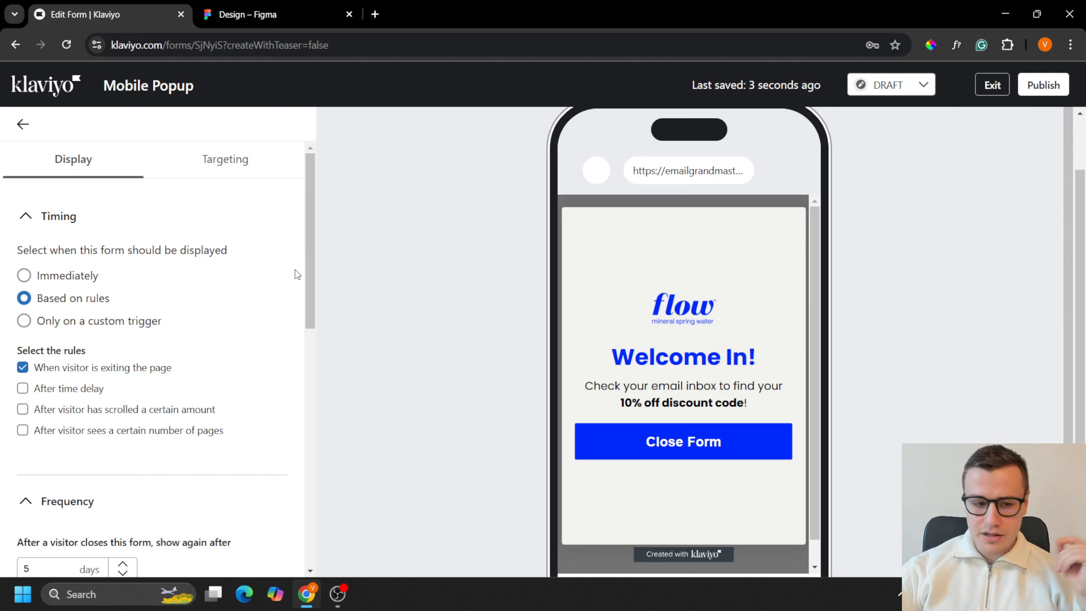
Step: Enable the time delay rule and set the form to show after 6 seconds
{"action": "left_click", "coordinate": [99, 398]}
{"action": "left_click", "coordinate": [73, 426]}
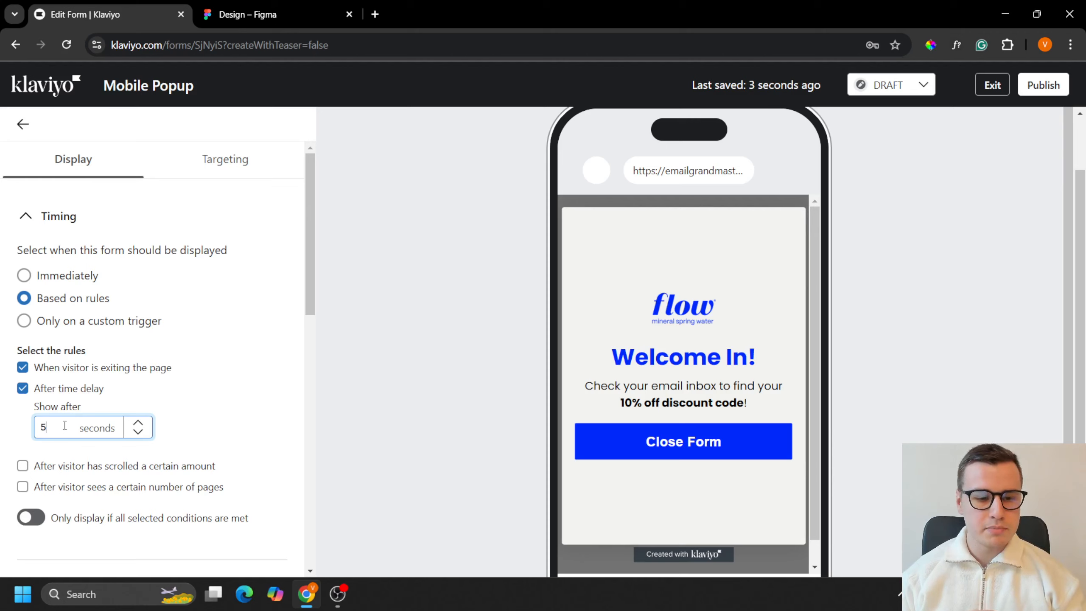
{"action": "key", "text": "Up"}
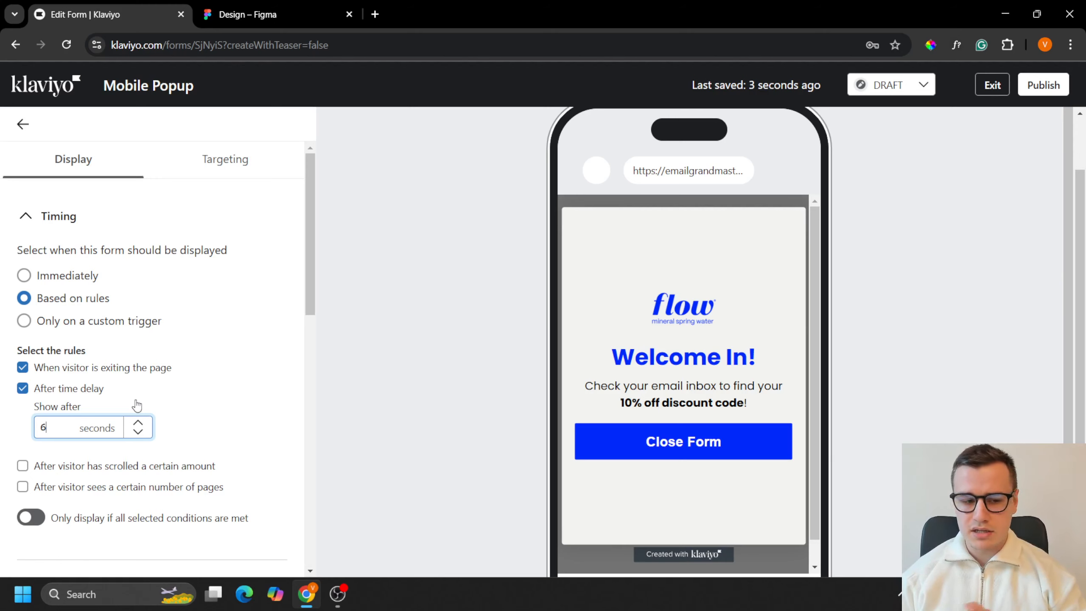
Step: Enable the rule for visitor scrolling and set the scroll distance to 70%
{"action": "scroll", "coordinate": [137, 405], "scroll_direction": "down", "scroll_amount": 2}
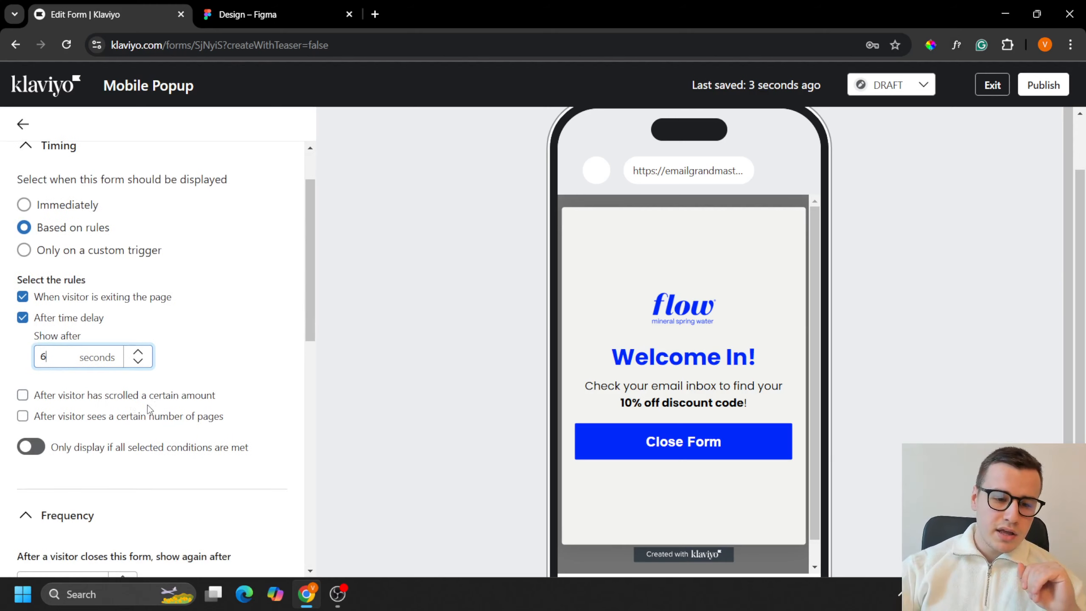
{"action": "left_click", "coordinate": [127, 396]}
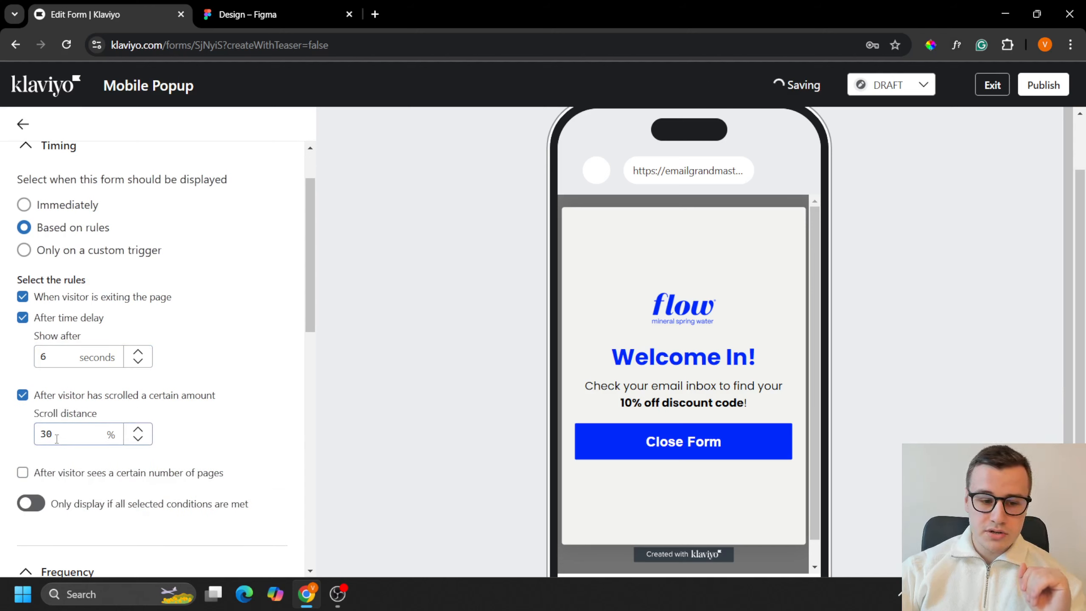
{"action": "left_click_drag", "start_coordinate": [47, 434], "coordinate": [34, 431]}
{"action": "type", "text": "7"}
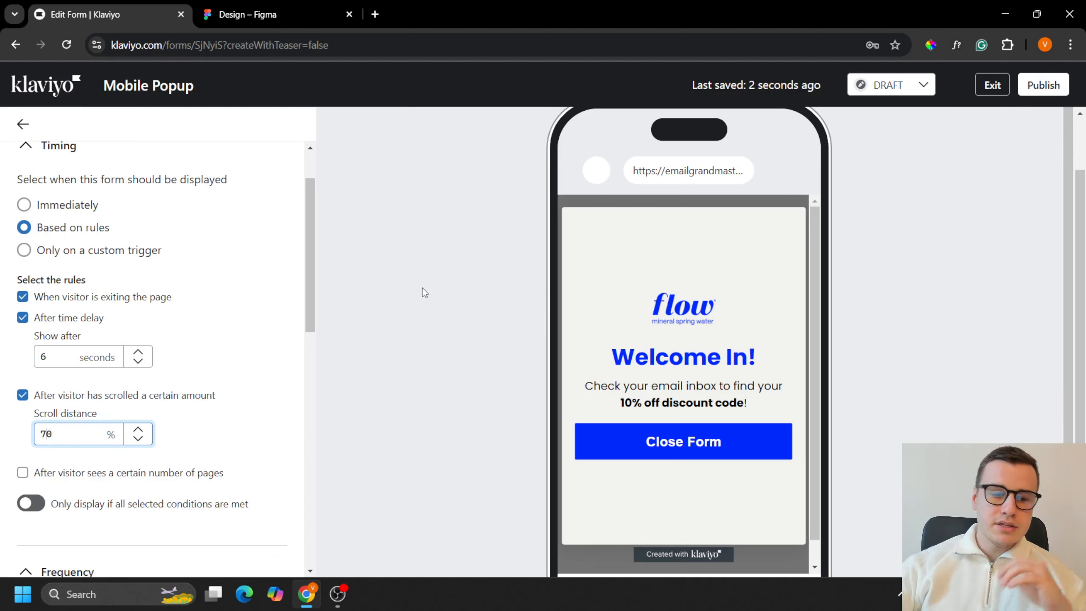
{"action": "left_click", "coordinate": [12, 356]}
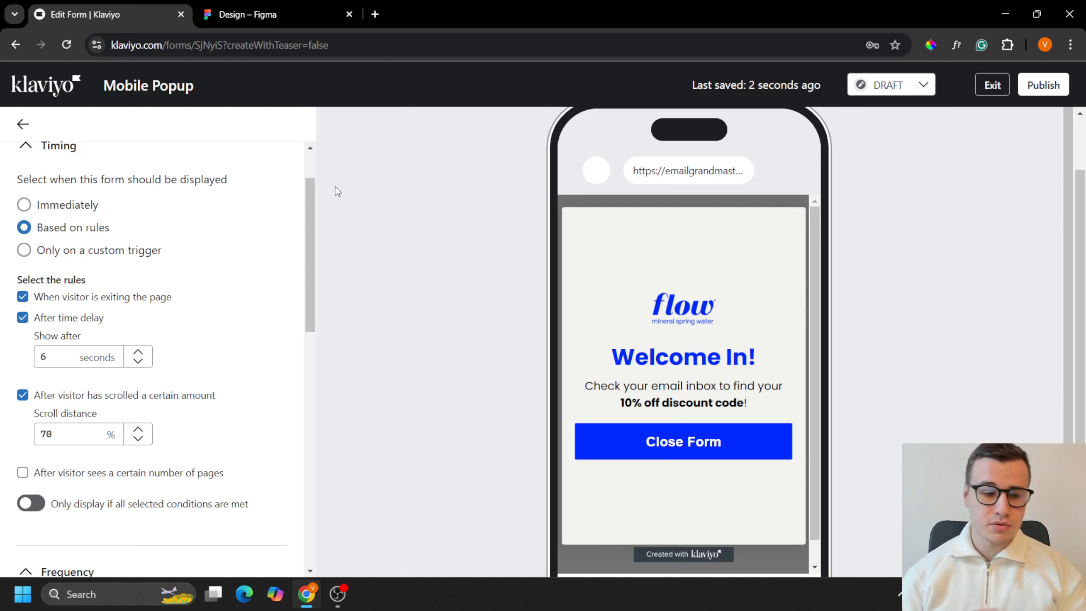
{"action": "scroll", "coordinate": [114, 471], "scroll_direction": "down", "scroll_amount": 2}
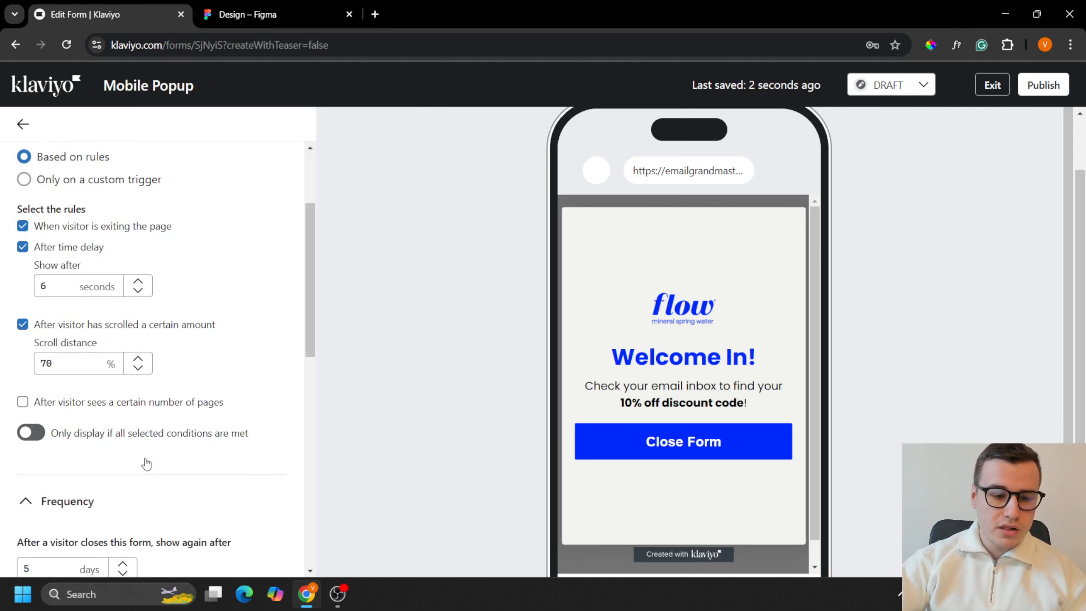
{"action": "left_click", "coordinate": [110, 408]}
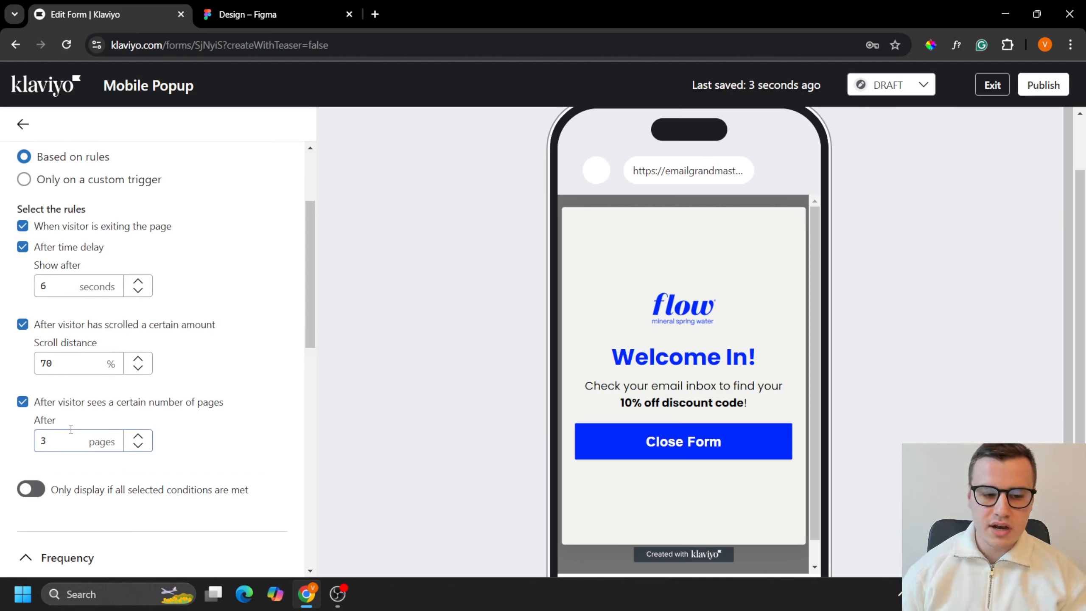
{"action": "left_click", "coordinate": [22, 402]}
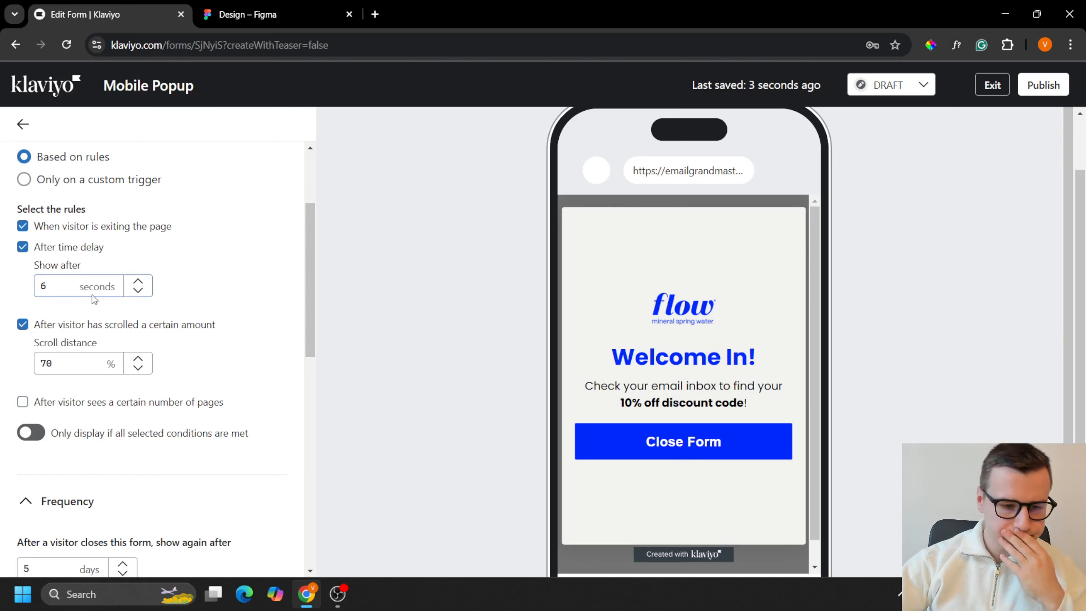
Step: Allow visitors on mobile to close the form by clicking outside it
{"action": "scroll", "coordinate": [149, 413], "scroll_direction": "down", "scroll_amount": 5}
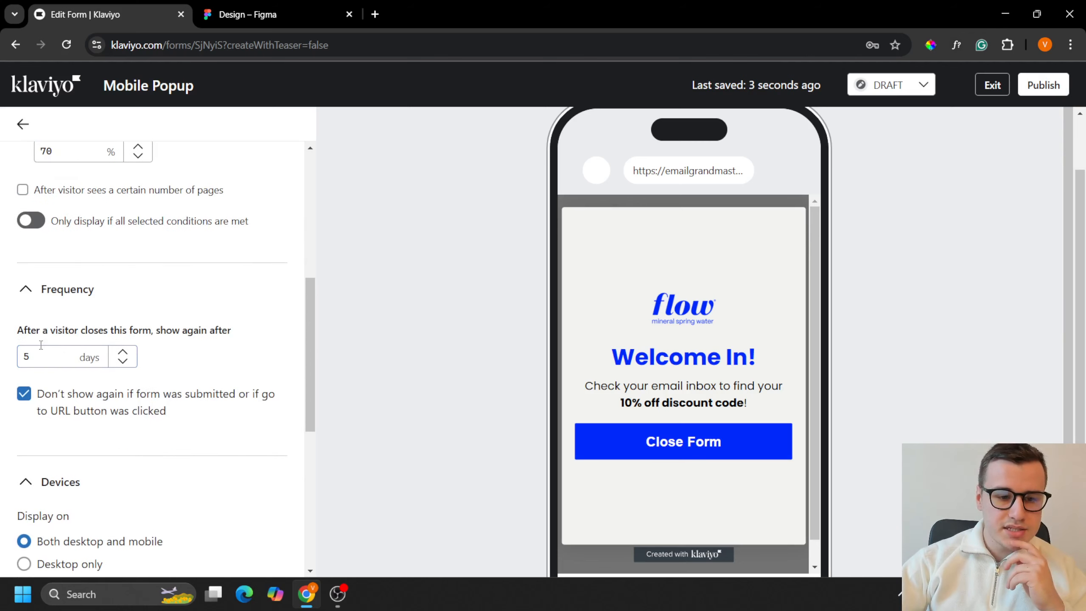
{"action": "left_click_drag", "start_coordinate": [25, 330], "coordinate": [199, 333]}
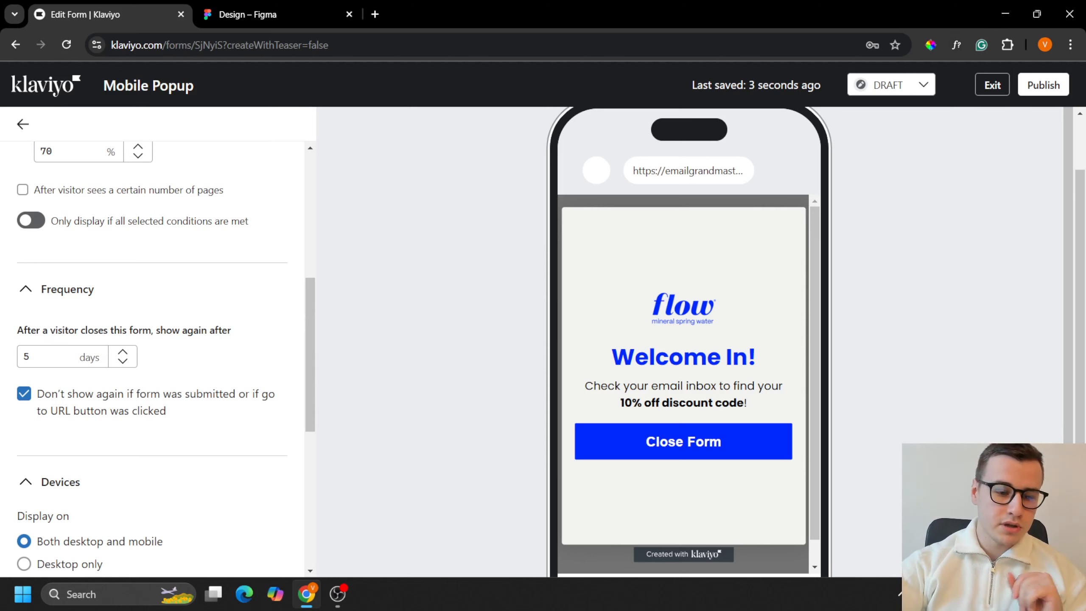
{"action": "scroll", "coordinate": [228, 364], "scroll_direction": "down", "scroll_amount": 5}
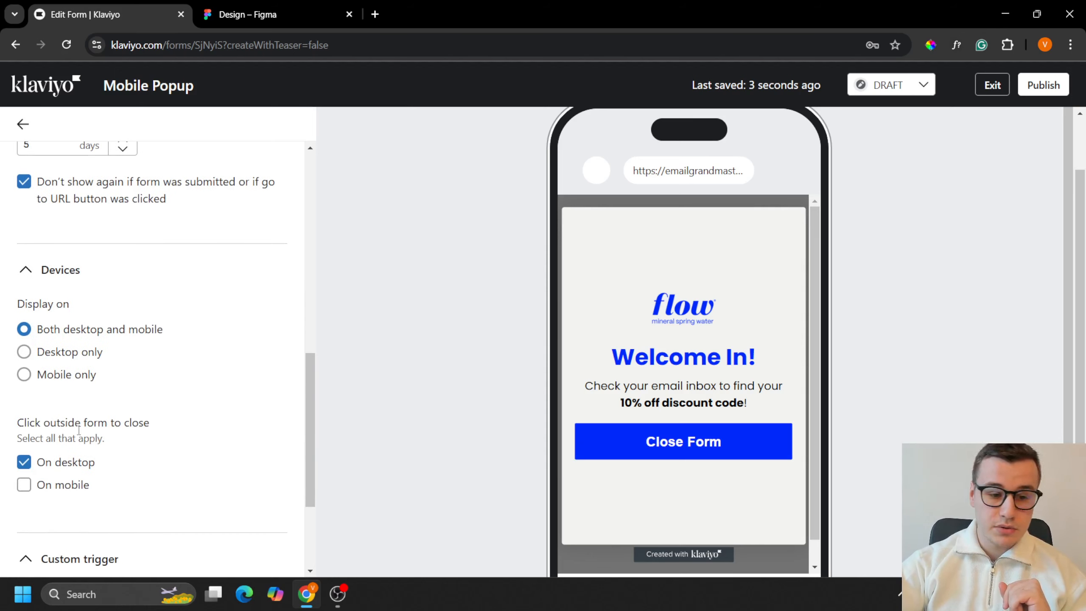
{"action": "left_click_drag", "start_coordinate": [79, 429], "coordinate": [140, 464]}
{"action": "left_click", "coordinate": [69, 491]}
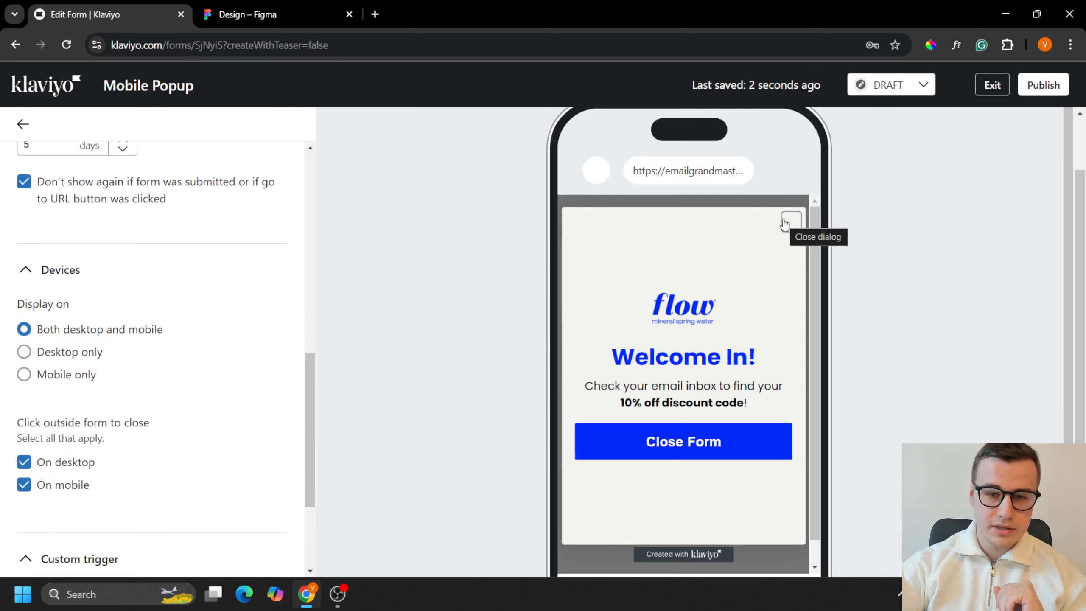
Step: Restrict the form's display to mobile only and return to the form overview
{"action": "scroll", "coordinate": [199, 471], "scroll_direction": "up", "scroll_amount": 2}
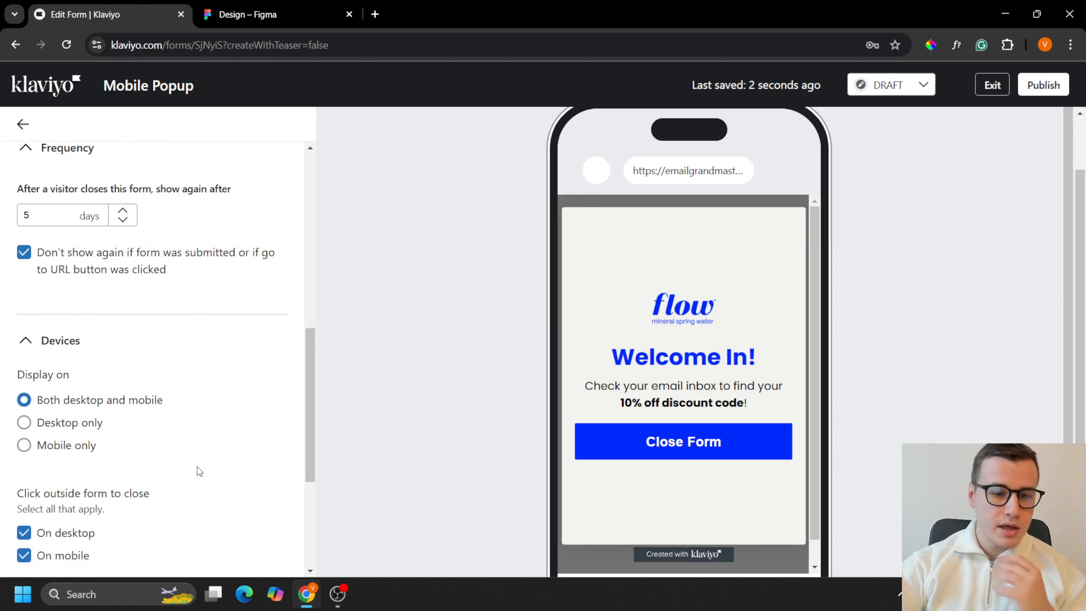
{"action": "scroll", "coordinate": [161, 422], "scroll_direction": "down", "scroll_amount": 2}
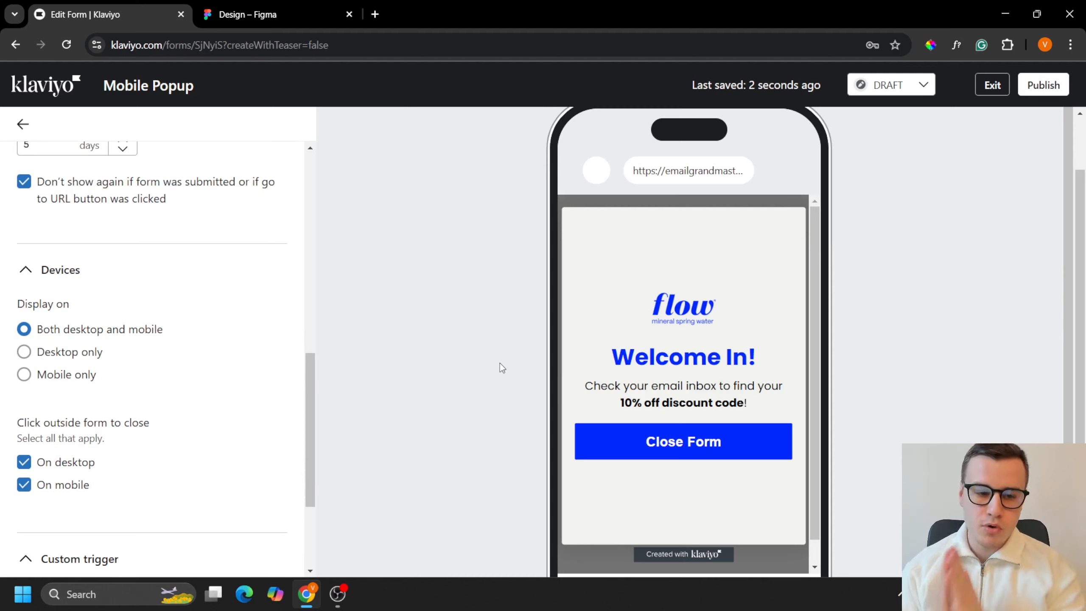
{"action": "left_click", "coordinate": [90, 376]}
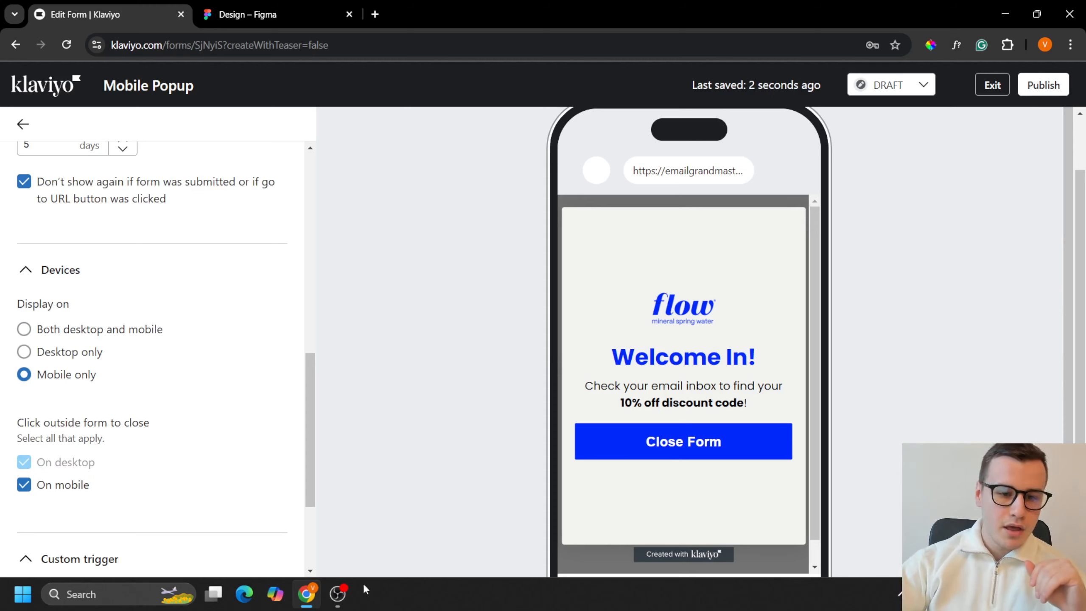
{"action": "scroll", "coordinate": [114, 317], "scroll_direction": "up", "scroll_amount": 10}
{"action": "left_click", "coordinate": [24, 124]}
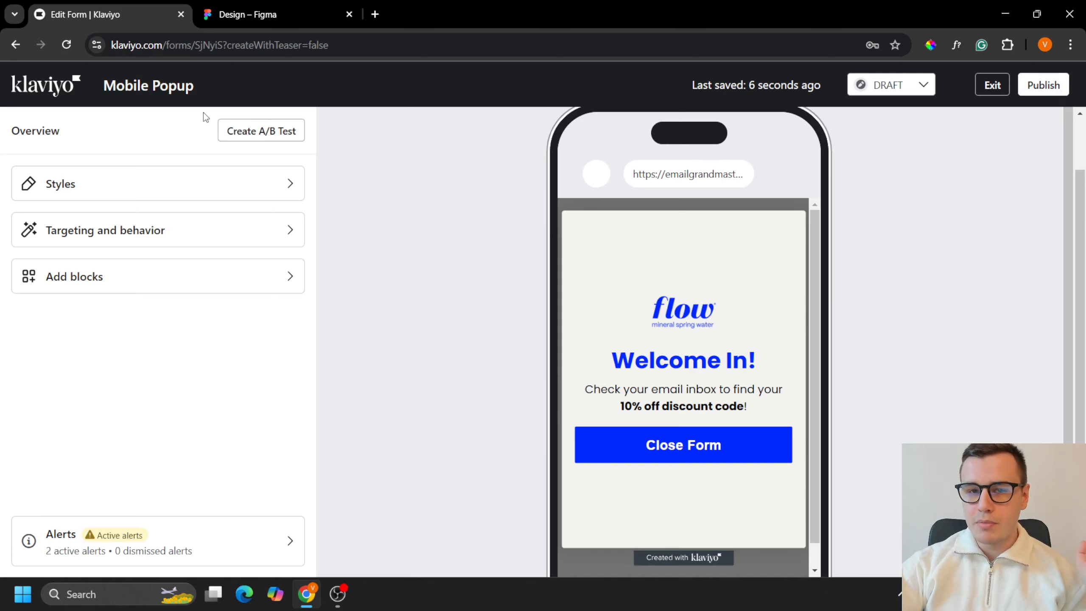
Step: Leave the mobile form's editor and clone the Mobile Popup form within this account as "Desktop Popup"
{"action": "left_click", "coordinate": [67, 86]}
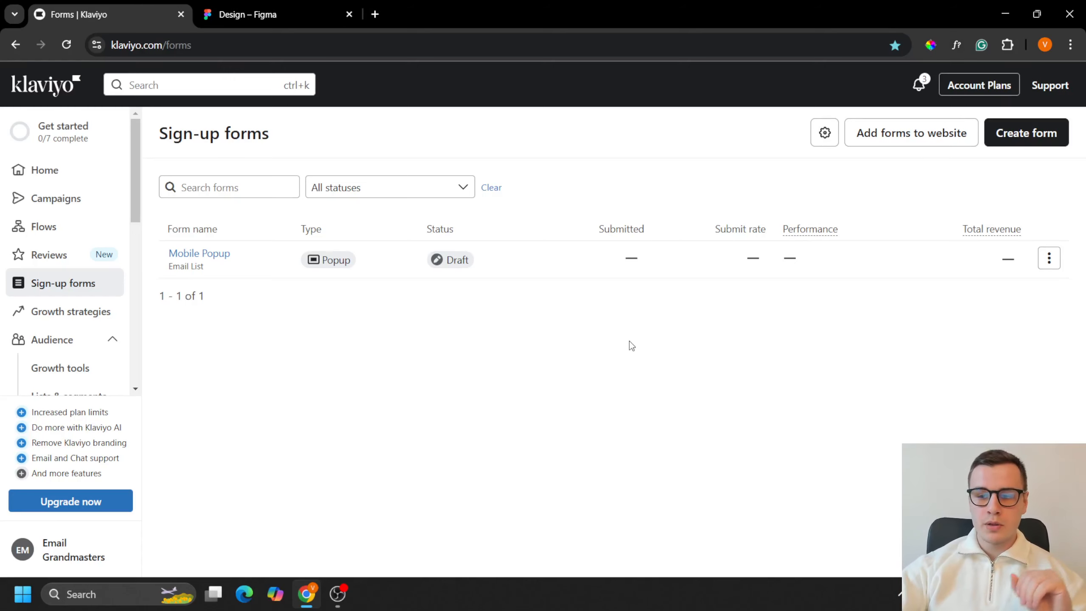
{"action": "left_click", "coordinate": [1049, 259]}
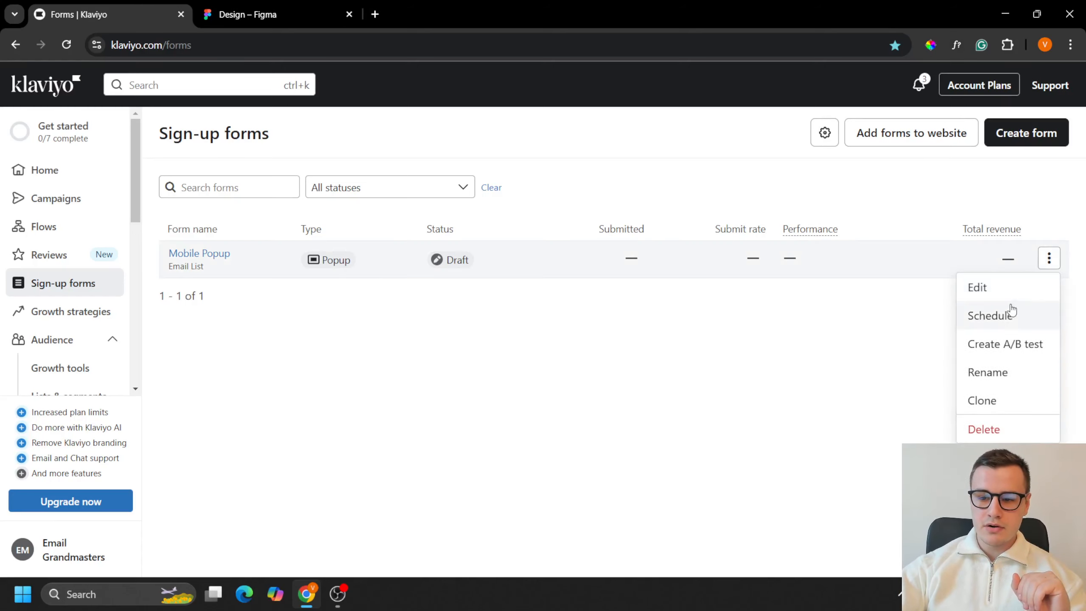
{"action": "left_click", "coordinate": [1000, 401]}
{"action": "key", "text": "ctrl+a"}
{"action": "type", "text": "d"}
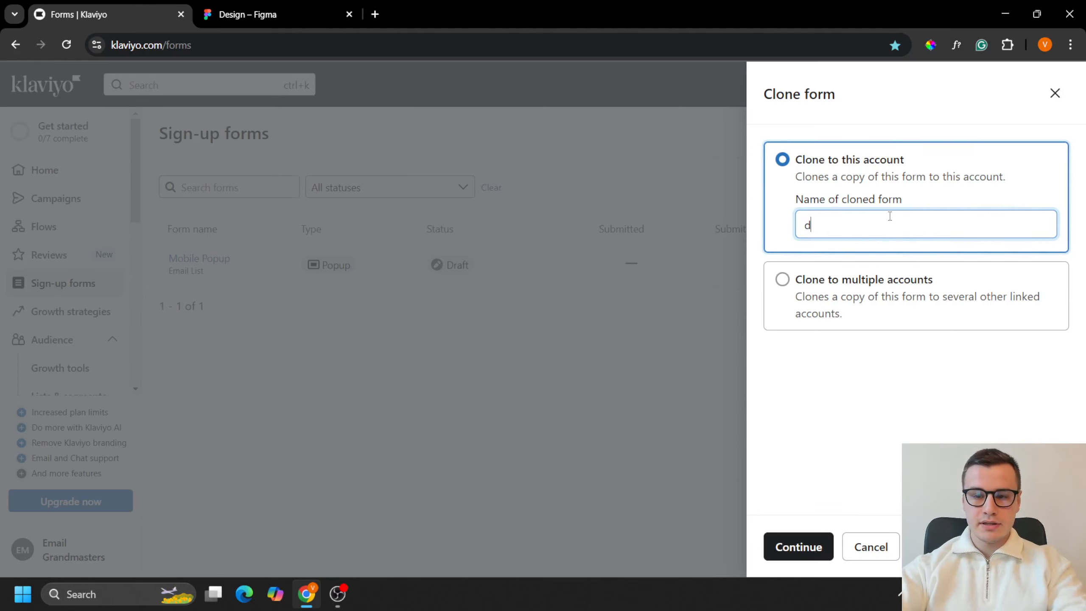
{"action": "type", "text": "esktop Popup"}
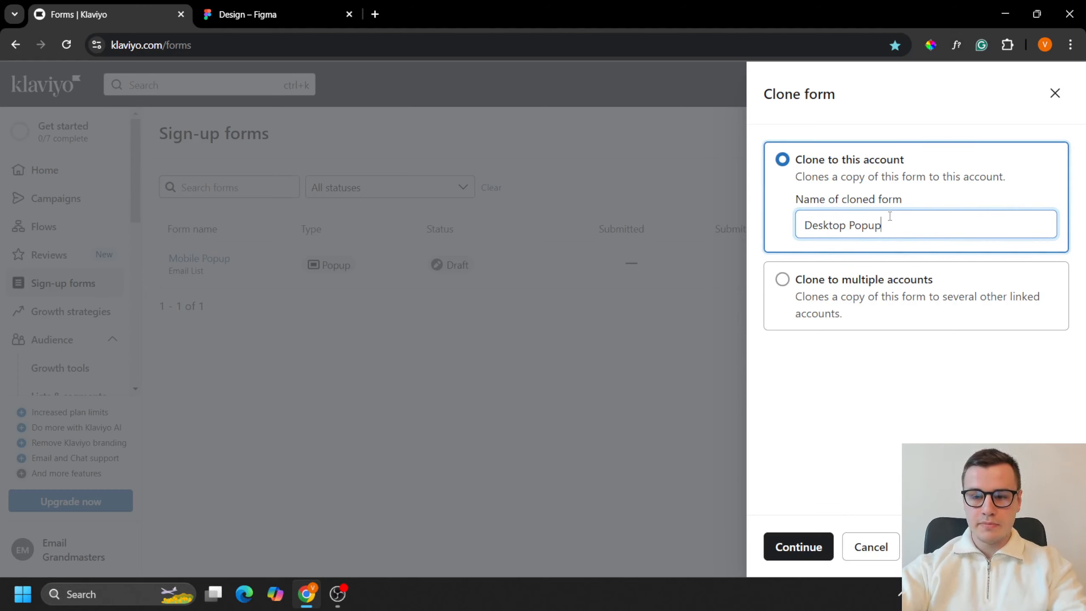
{"action": "left_click", "coordinate": [791, 547]}
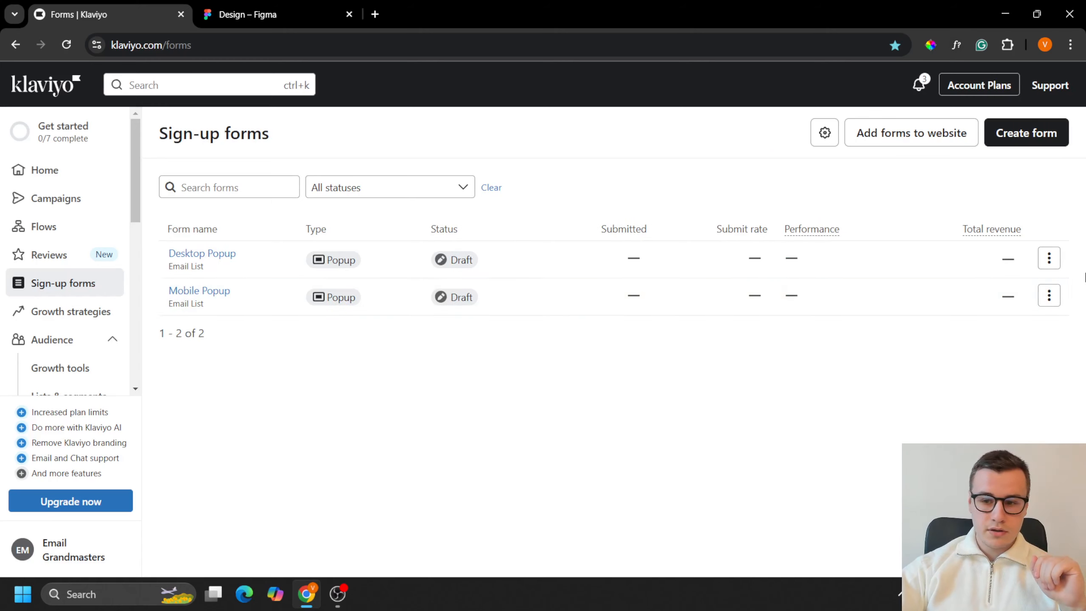
Step: Open the Desktop Popup form for editing and restrict its display to desktop only
{"action": "left_click", "coordinate": [1049, 258]}
{"action": "left_click", "coordinate": [984, 285]}
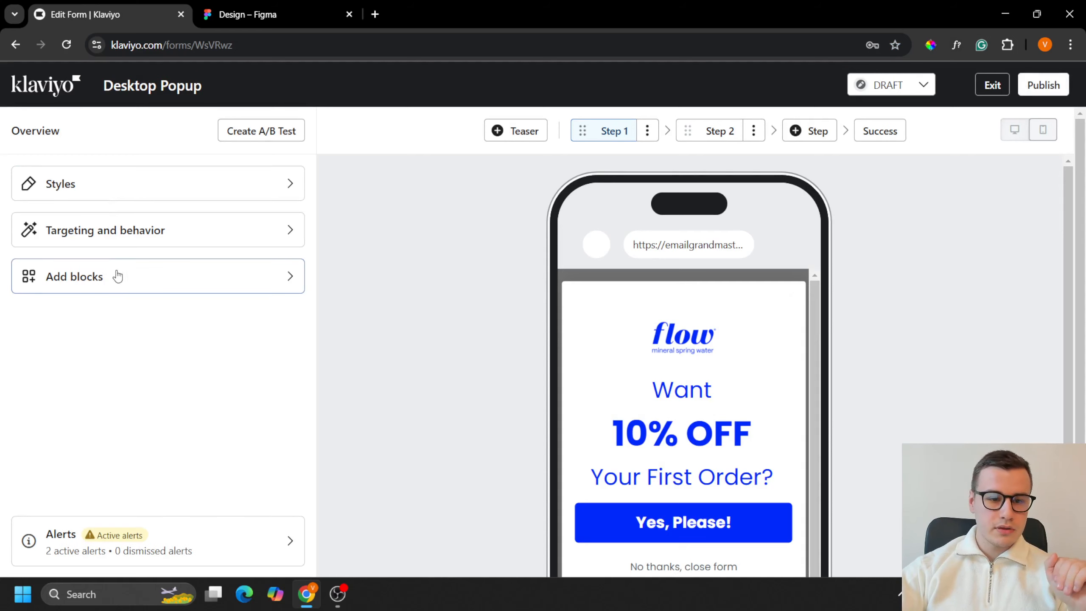
{"action": "left_click", "coordinate": [120, 234]}
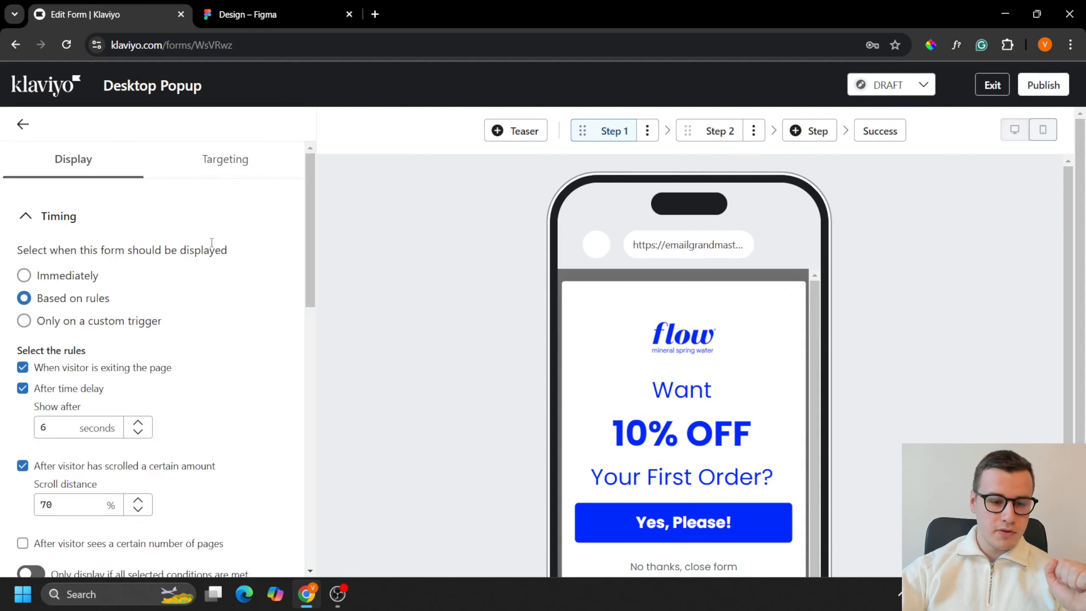
{"action": "scroll", "coordinate": [201, 265], "scroll_direction": "down", "scroll_amount": 10}
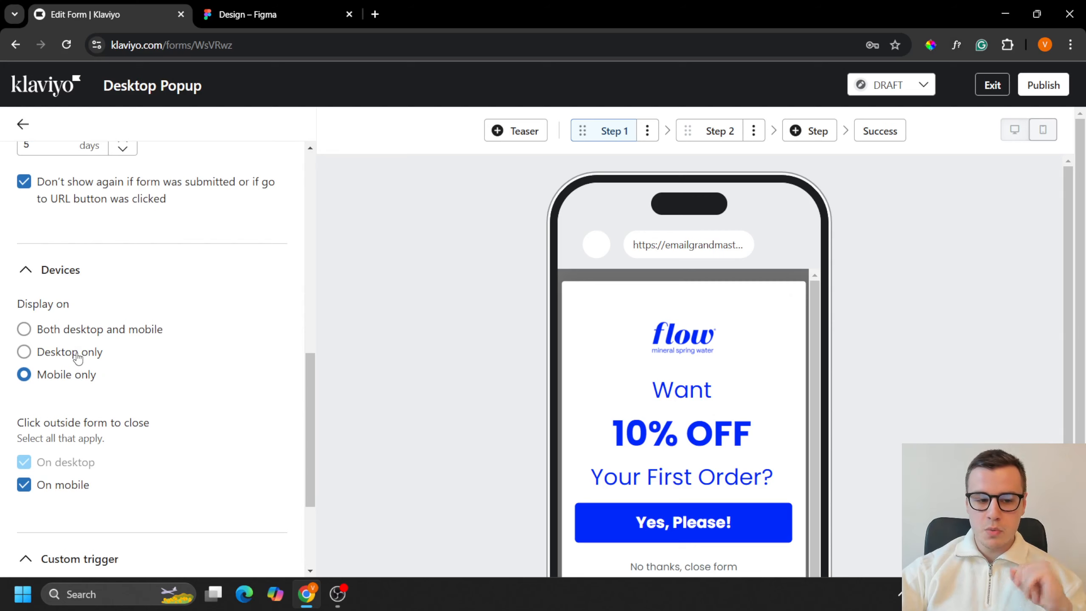
{"action": "left_click", "coordinate": [23, 352]}
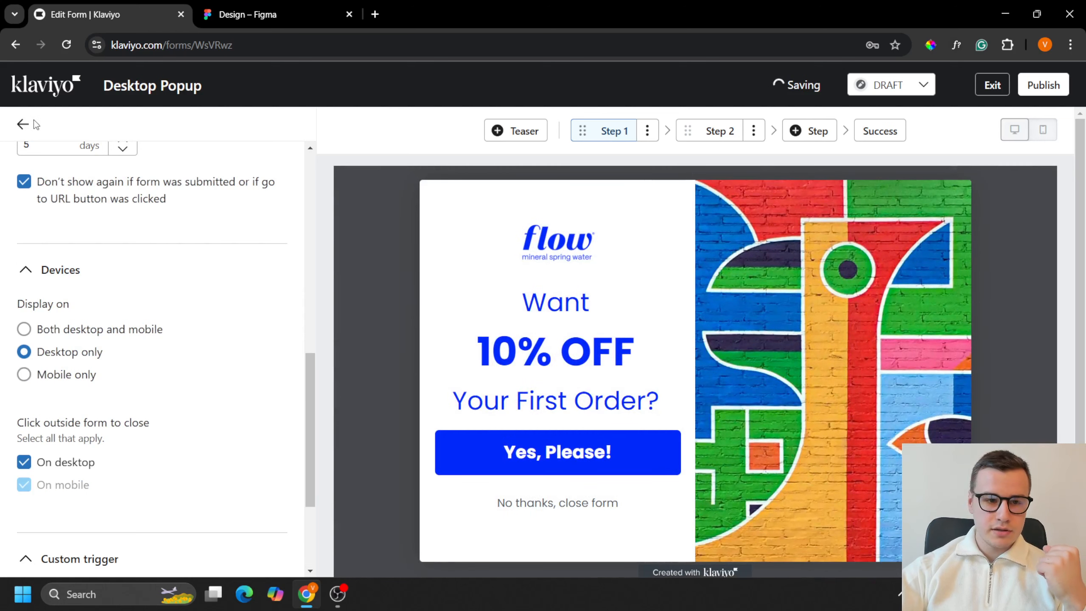
{"action": "left_click", "coordinate": [25, 123]}
Step: Place the desktop form's side image on the left in the form styles
{"action": "left_click", "coordinate": [224, 189]}
{"action": "scroll", "coordinate": [221, 254], "scroll_direction": "up", "scroll_amount": 6}
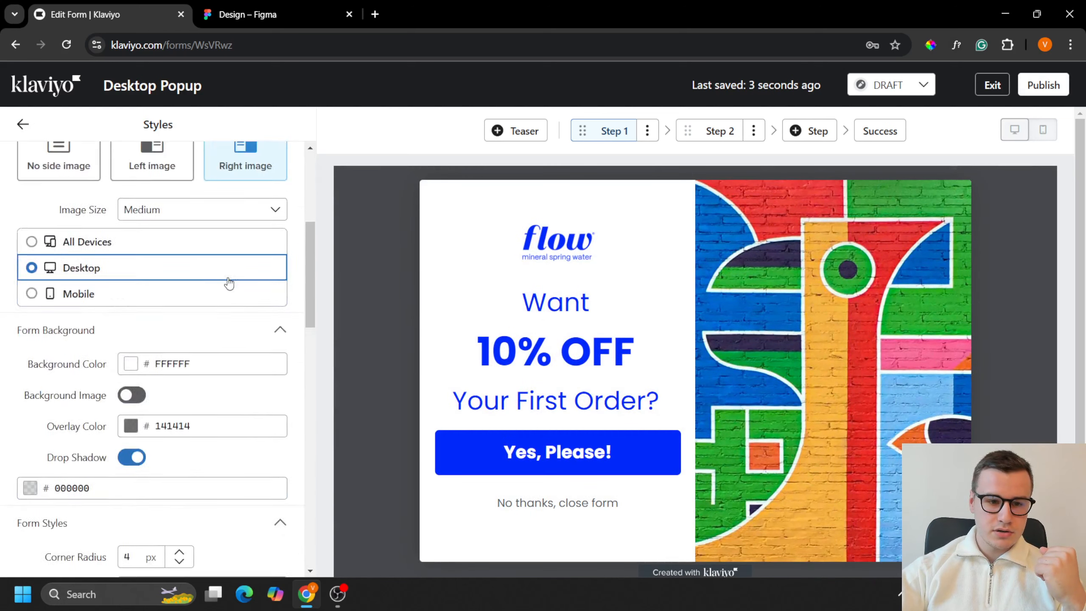
{"action": "left_click", "coordinate": [257, 14]}
{"action": "left_click", "coordinate": [58, 6]}
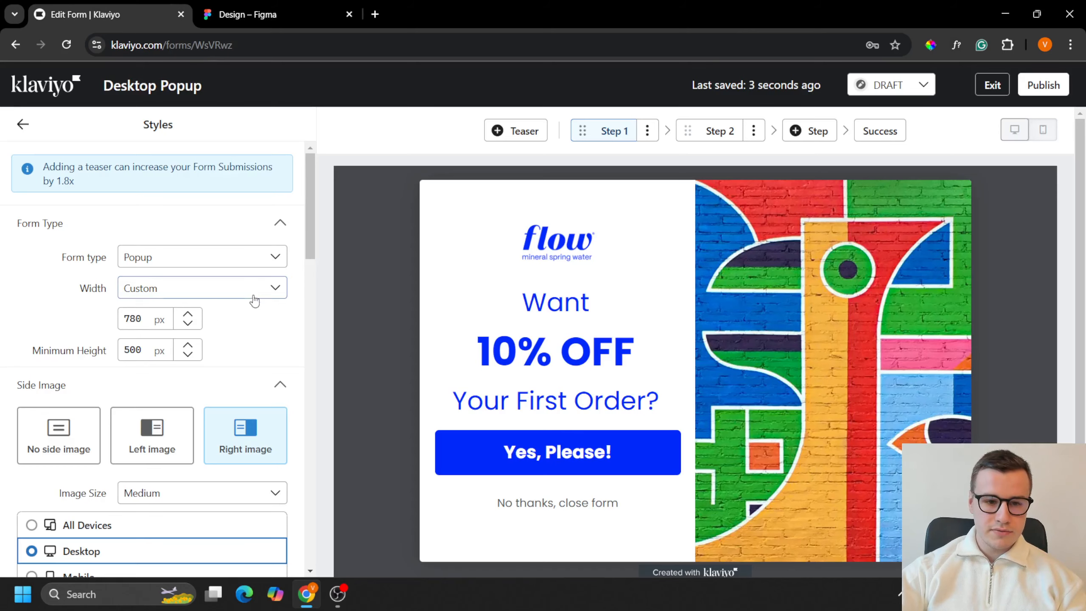
{"action": "left_click", "coordinate": [152, 432]}
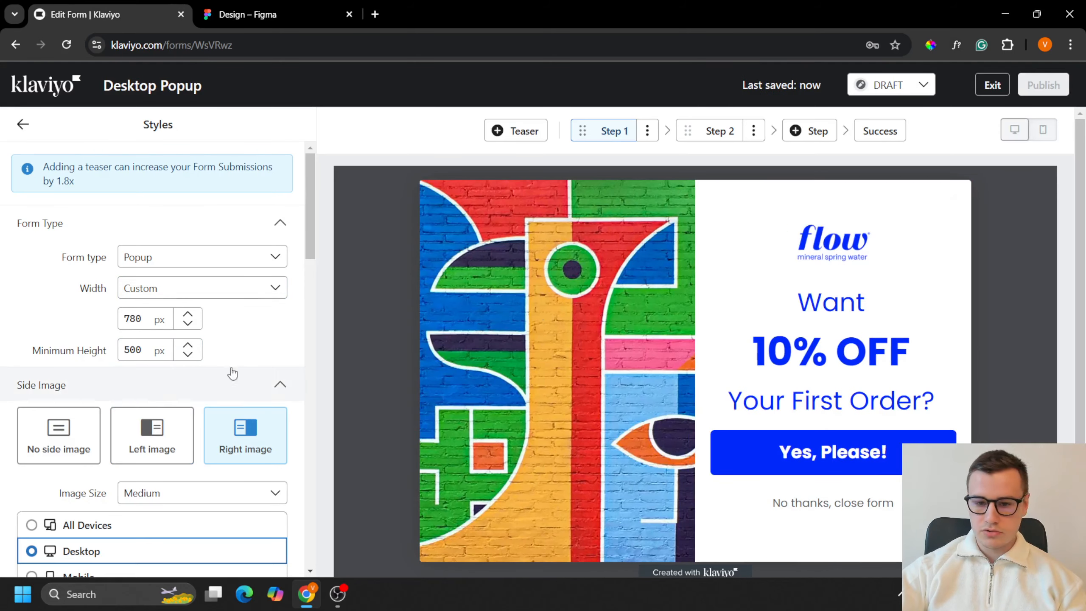
Step: Replace the mural side image in Step 1 with Slice 16 (11).1 from the image library
{"action": "left_click", "coordinate": [546, 369]}
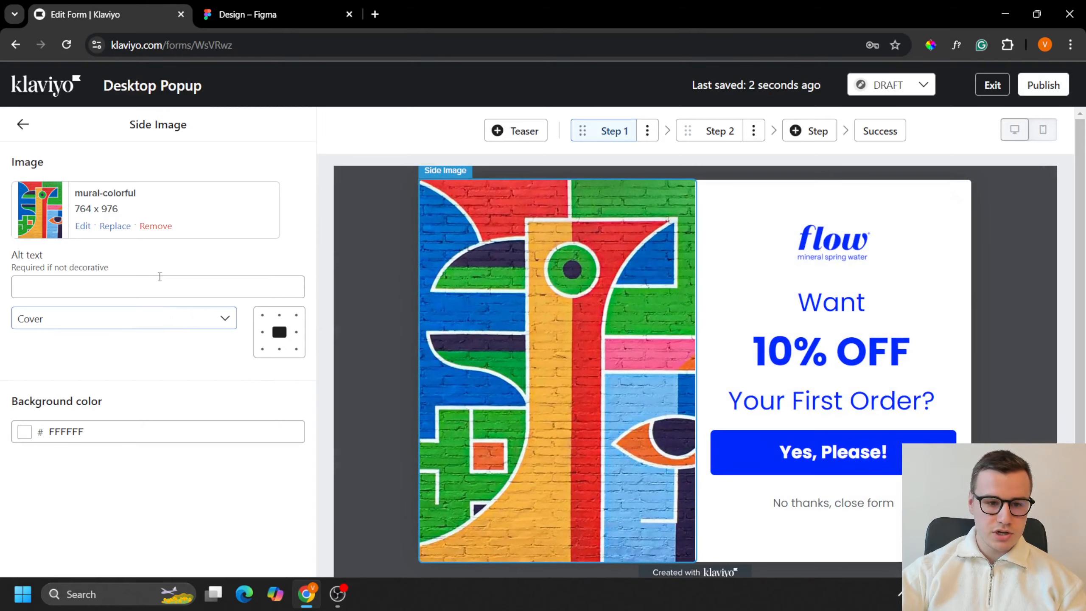
{"action": "left_click", "coordinate": [116, 227]}
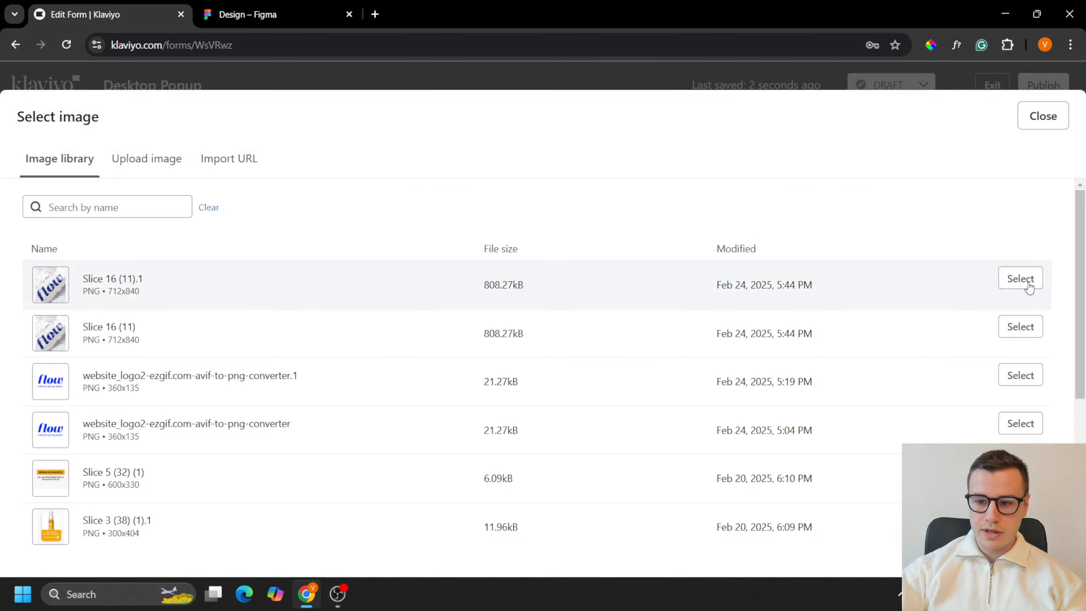
{"action": "left_click", "coordinate": [1021, 279]}
Step: Compare the form with the desktop micro-commit design in Figma and set its custom width to 880 px in Klaviyo
{"action": "left_click", "coordinate": [291, 17]}
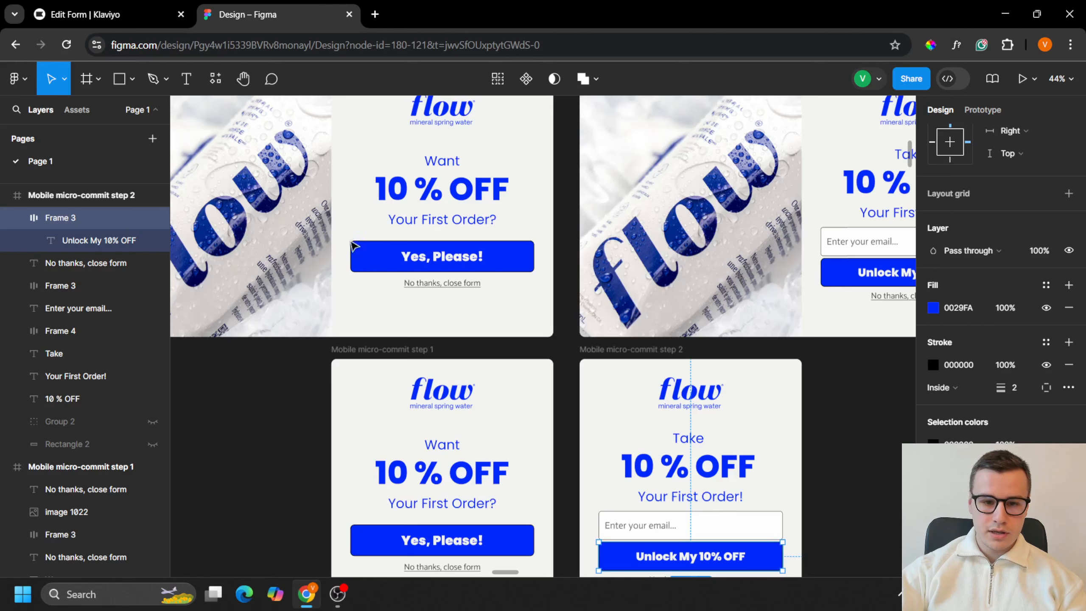
{"action": "scroll", "coordinate": [493, 281], "scroll_direction": "up", "scroll_amount": 3}
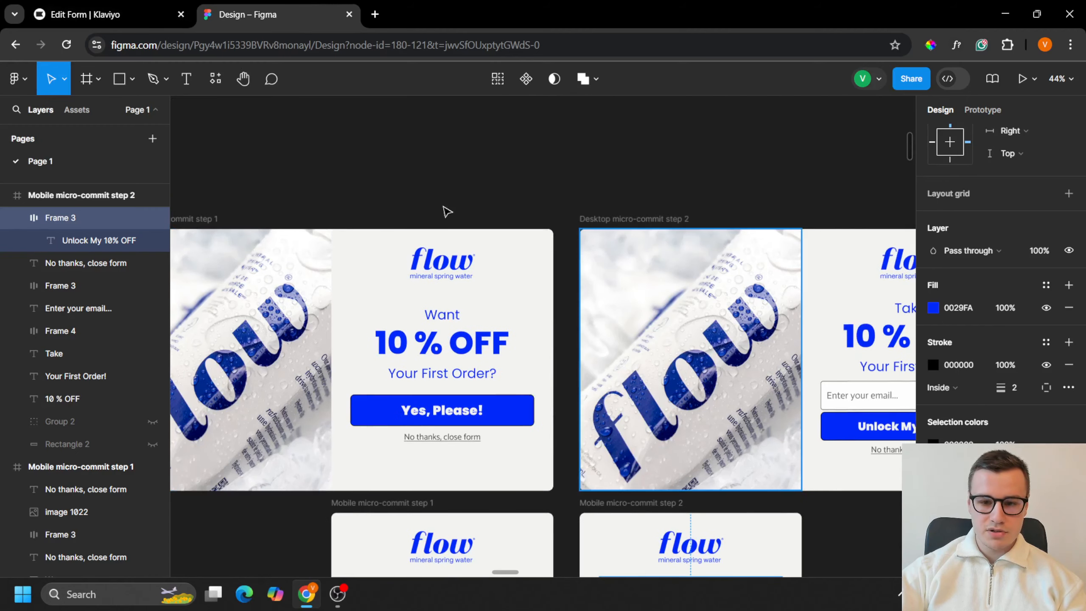
{"action": "left_click", "coordinate": [161, 6]}
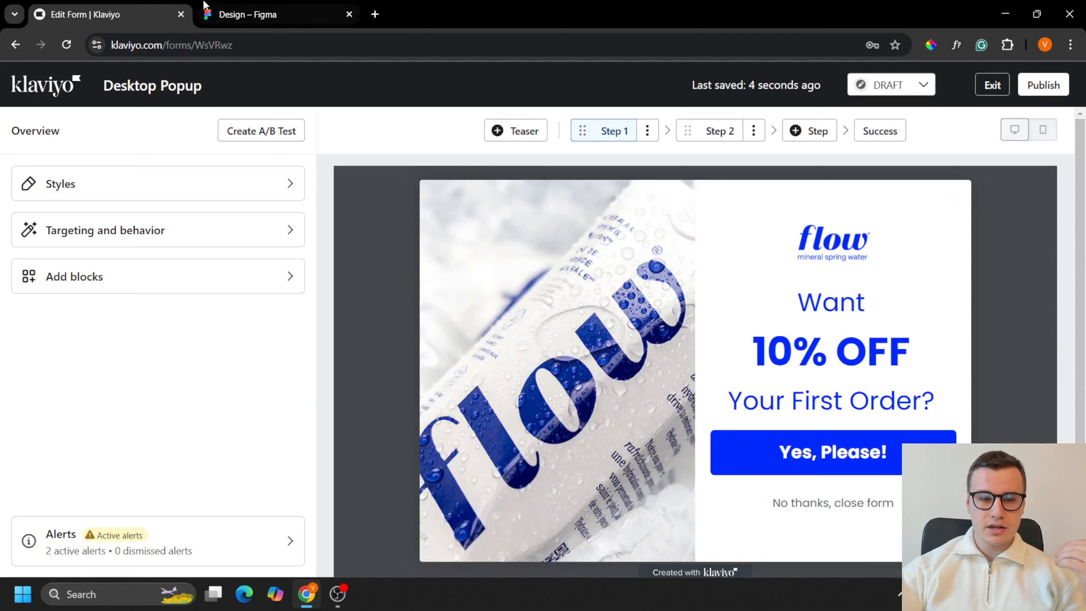
{"action": "left_click", "coordinate": [227, 14]}
{"action": "left_click", "coordinate": [175, 8]}
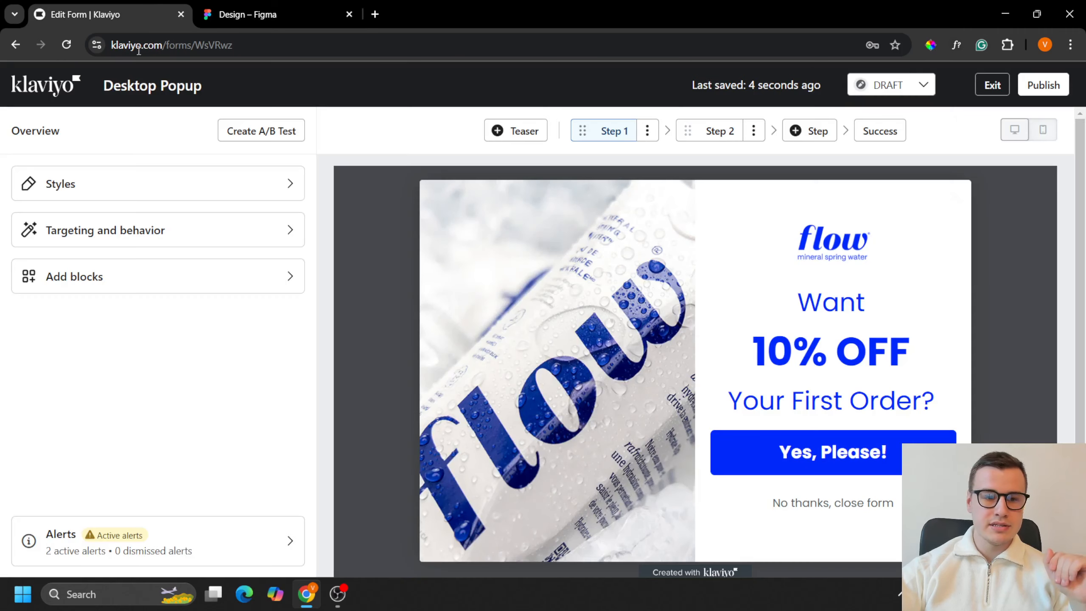
{"action": "left_click", "coordinate": [73, 188]}
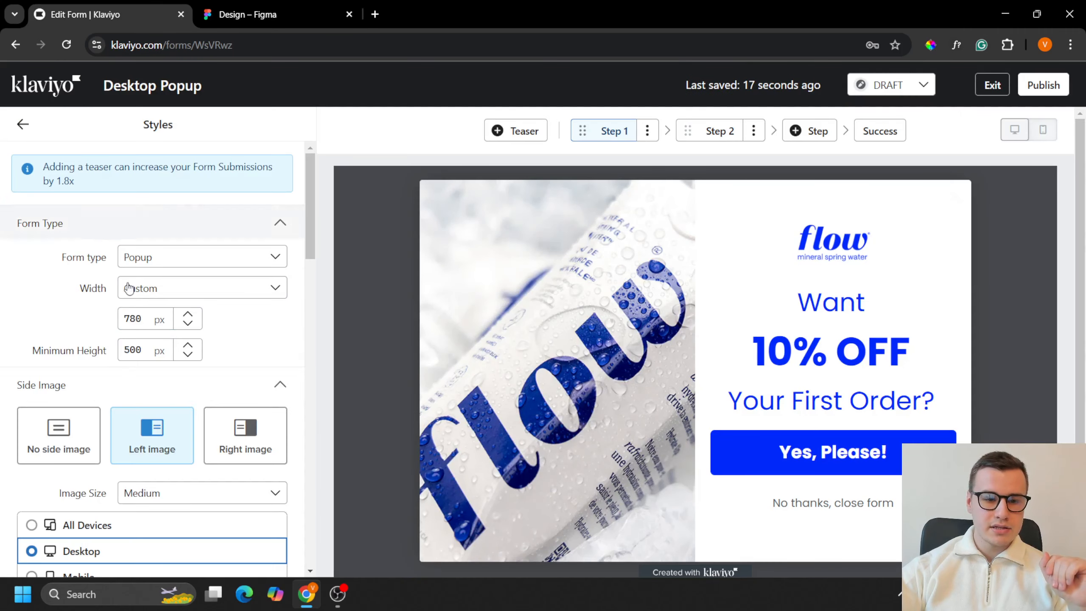
{"action": "left_click", "coordinate": [131, 322]}
{"action": "key", "text": "BackSpace"}
{"action": "type", "text": "8"}
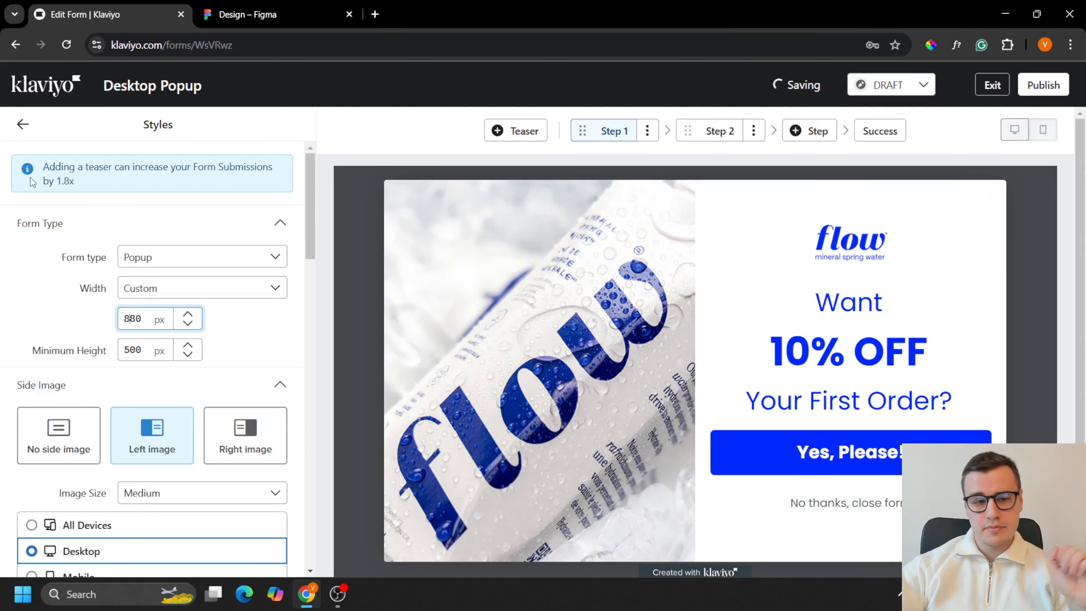
{"action": "left_click", "coordinate": [23, 126]}
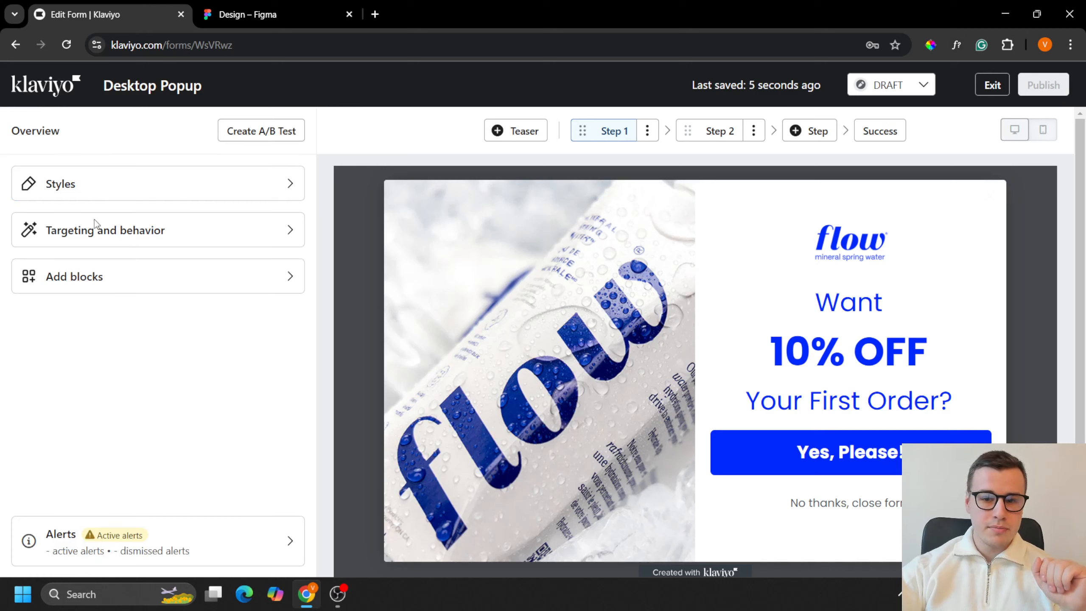
Step: Give the Step 1 side image the alt text "flow mineral sping water" and copy that text
{"action": "left_click", "coordinate": [556, 423]}
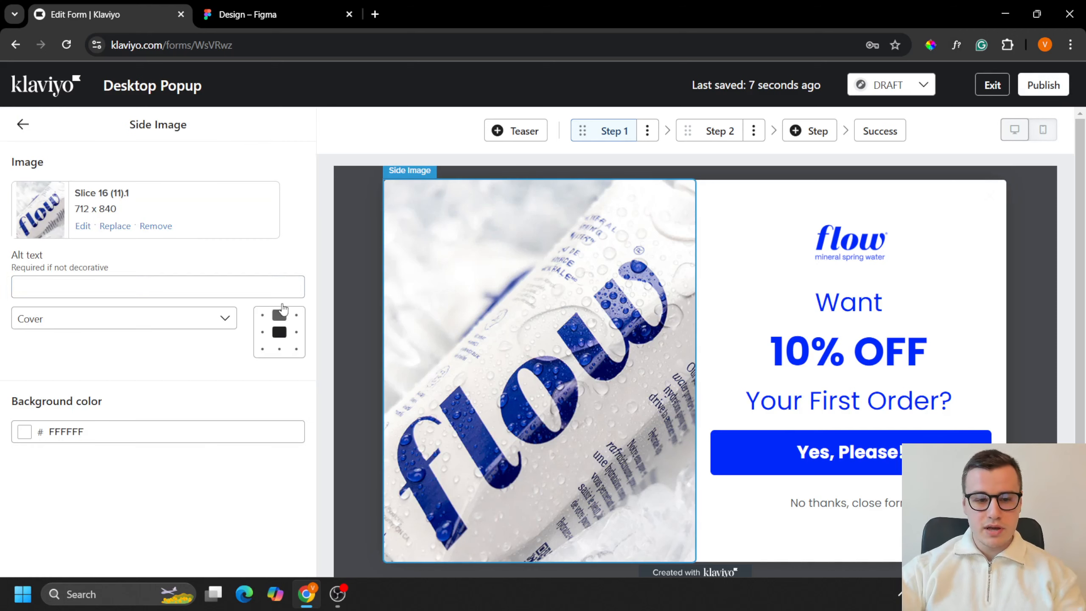
{"action": "left_click", "coordinate": [199, 279]}
{"action": "type", "text": "fl"}
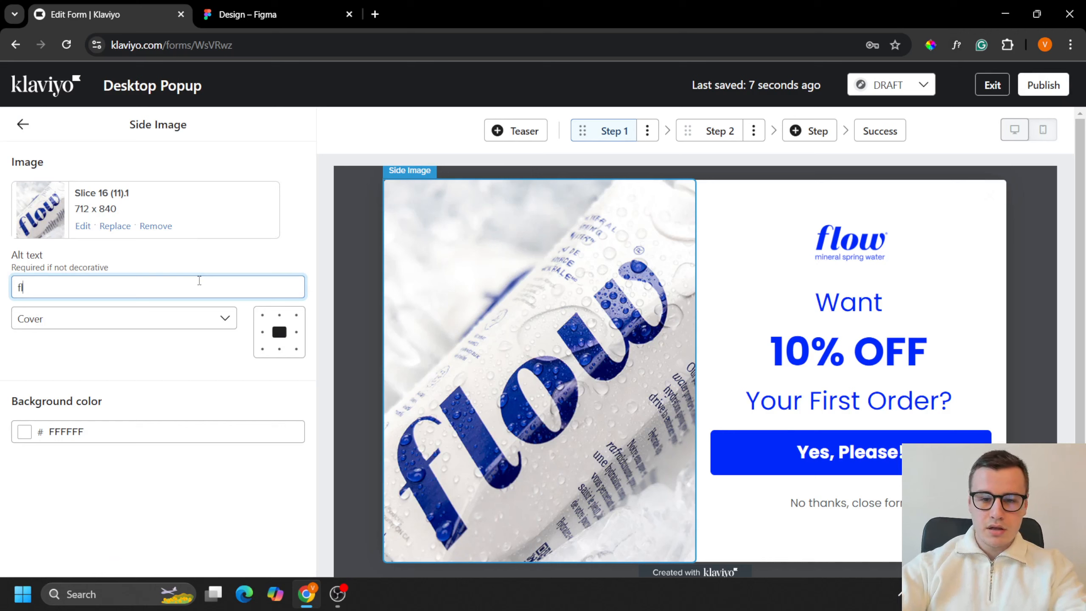
{"action": "type", "text": "ow mineral sping water"}
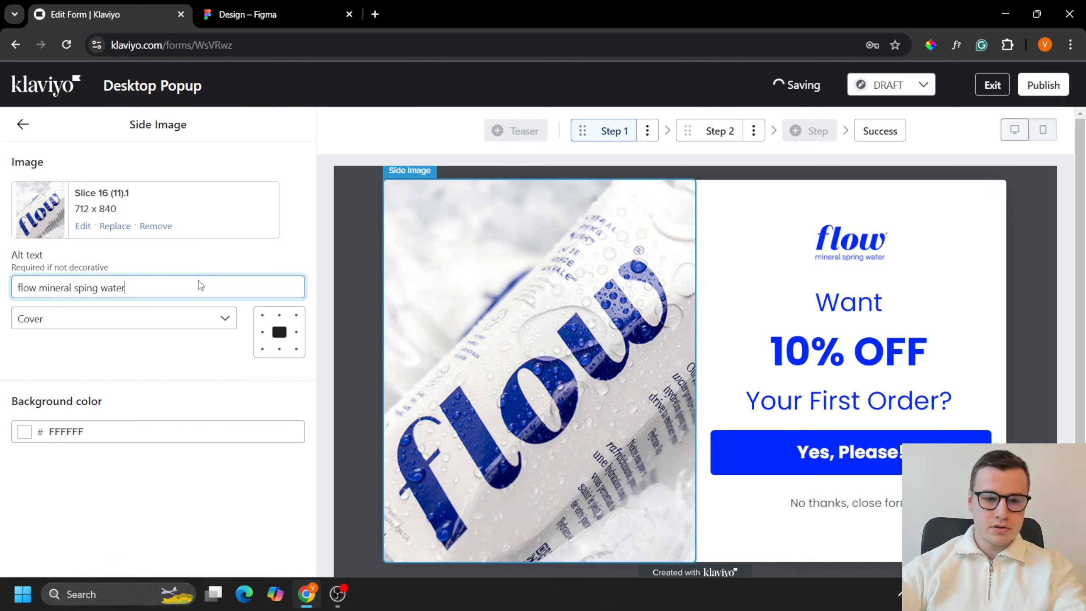
{"action": "triple_click", "coordinate": [199, 280]}
Step: Replace the Step 2 side image with Slice 16 (11).1 and add the alt text "flow mineral sping water"
{"action": "left_click", "coordinate": [722, 133]}
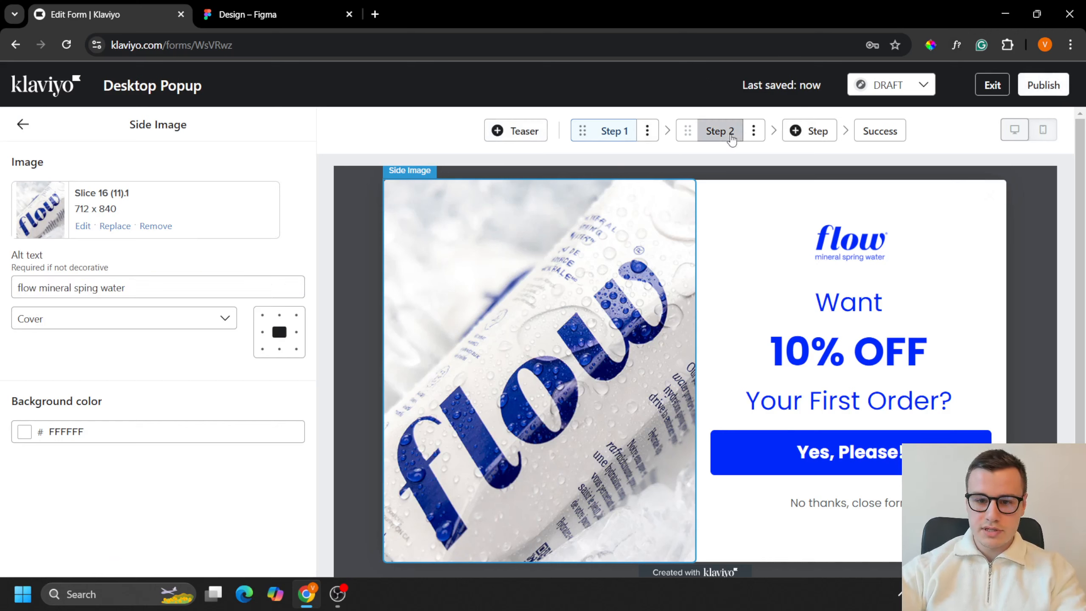
{"action": "left_click", "coordinate": [556, 361]}
{"action": "left_click", "coordinate": [115, 227]}
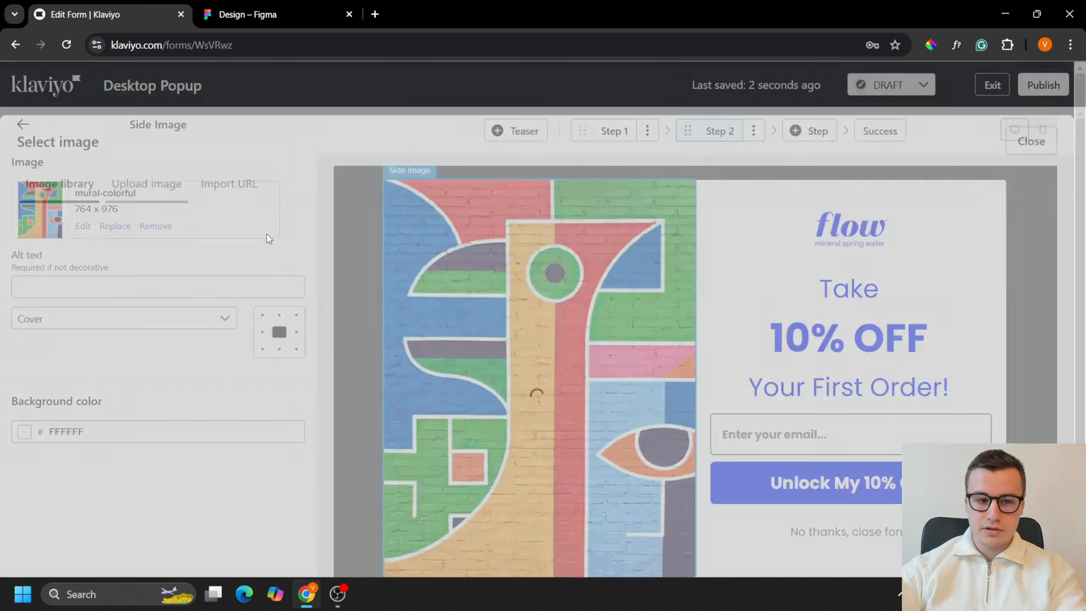
{"action": "left_click", "coordinate": [1020, 278]}
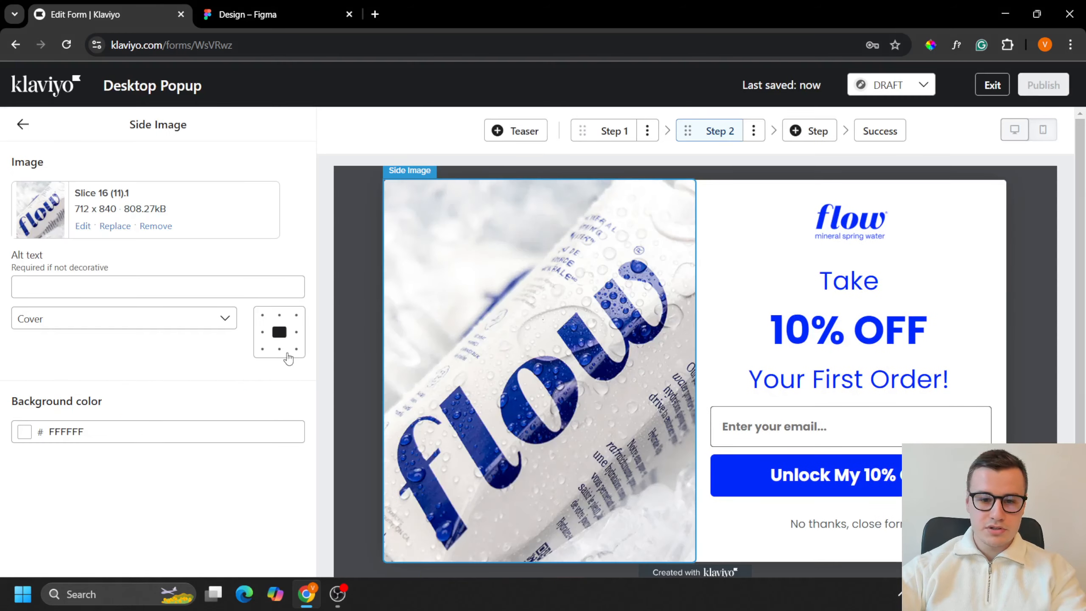
{"action": "left_click", "coordinate": [176, 278]}
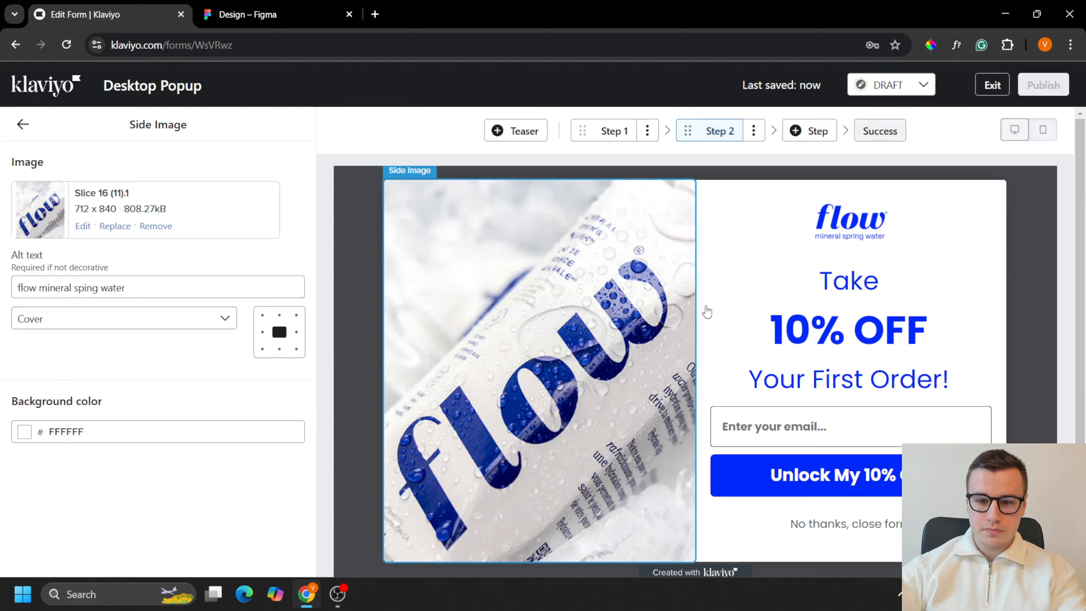
Step: Replace the Success step's side image with Slice 16 (11).1 and add the alt text "flow mineral sping water"
{"action": "left_click", "coordinate": [880, 131]}
{"action": "left_click", "coordinate": [556, 347]}
{"action": "left_click", "coordinate": [116, 227]}
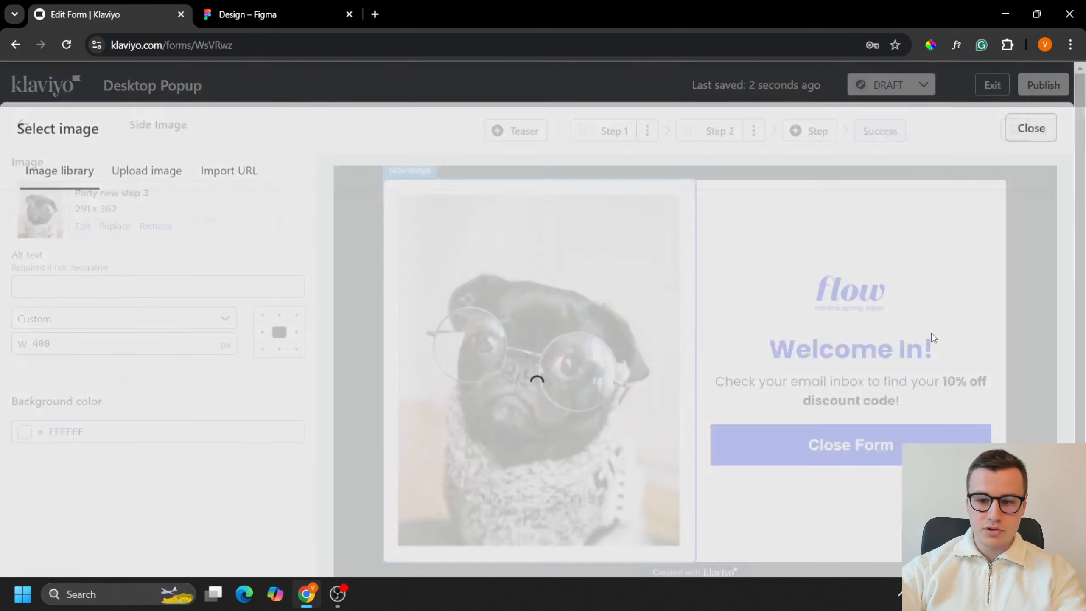
{"action": "left_click", "coordinate": [1020, 278]}
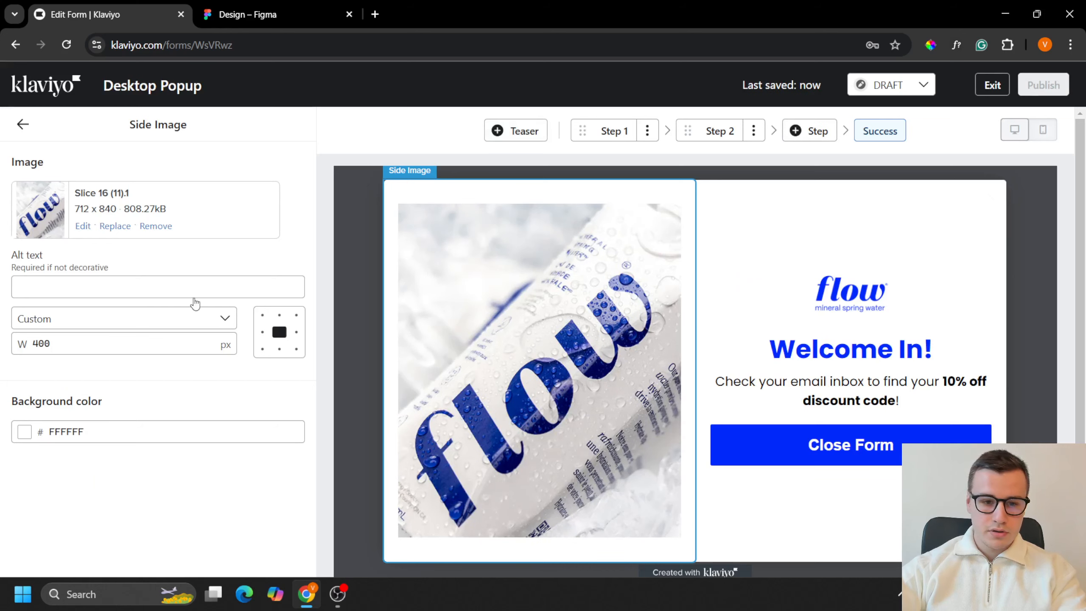
{"action": "left_click", "coordinate": [187, 287]}
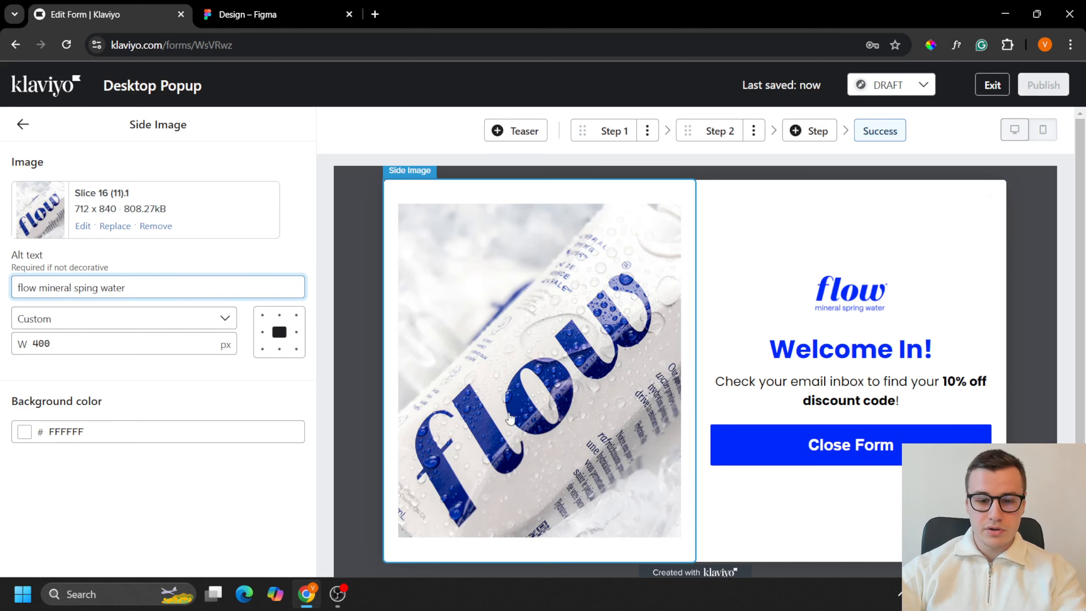
Step: Set the Success step's side image sizing to Cover and return to the form overview
{"action": "left_click", "coordinate": [224, 319]}
{"action": "left_click", "coordinate": [110, 375]}
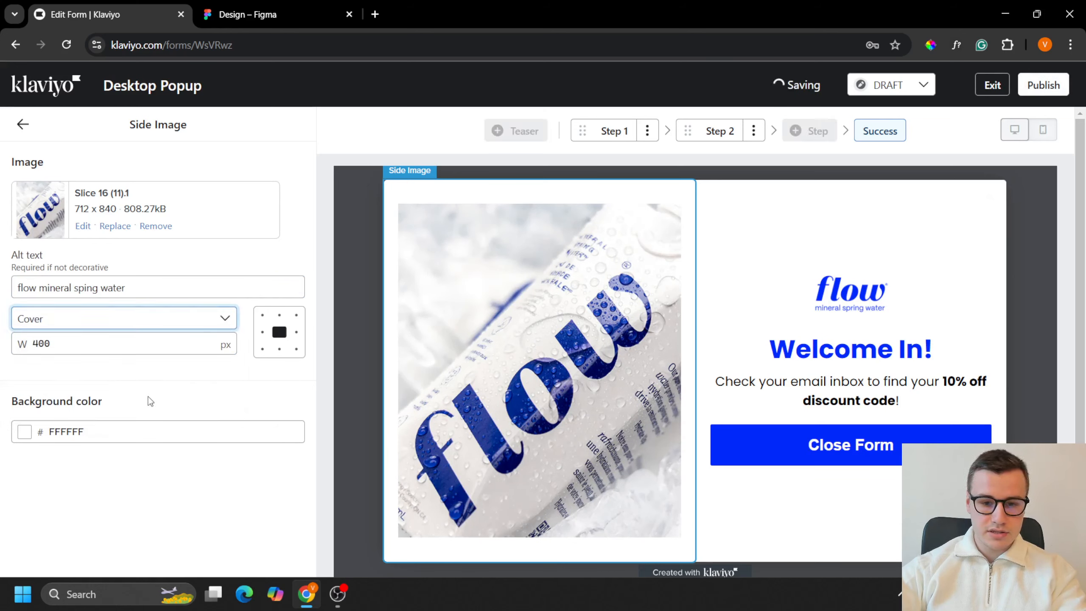
{"action": "left_click", "coordinate": [22, 124]}
Step: Review the desktop layouts of Step 1 and Step 2
{"action": "left_click", "coordinate": [721, 133]}
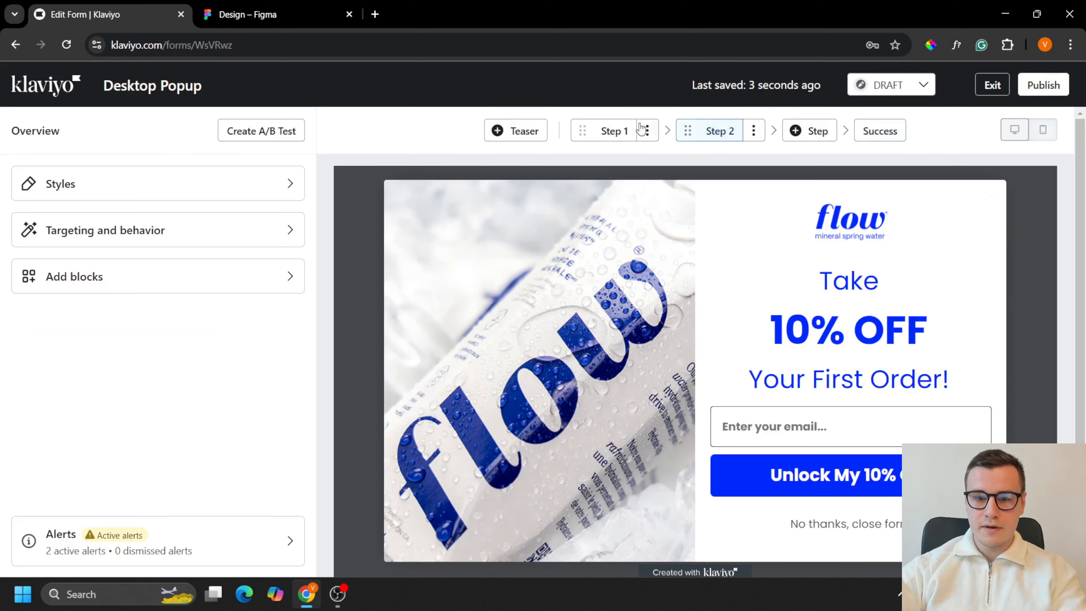
{"action": "left_click", "coordinate": [615, 131]}
{"action": "scroll", "coordinate": [811, 318], "scroll_direction": "down", "scroll_amount": 1}
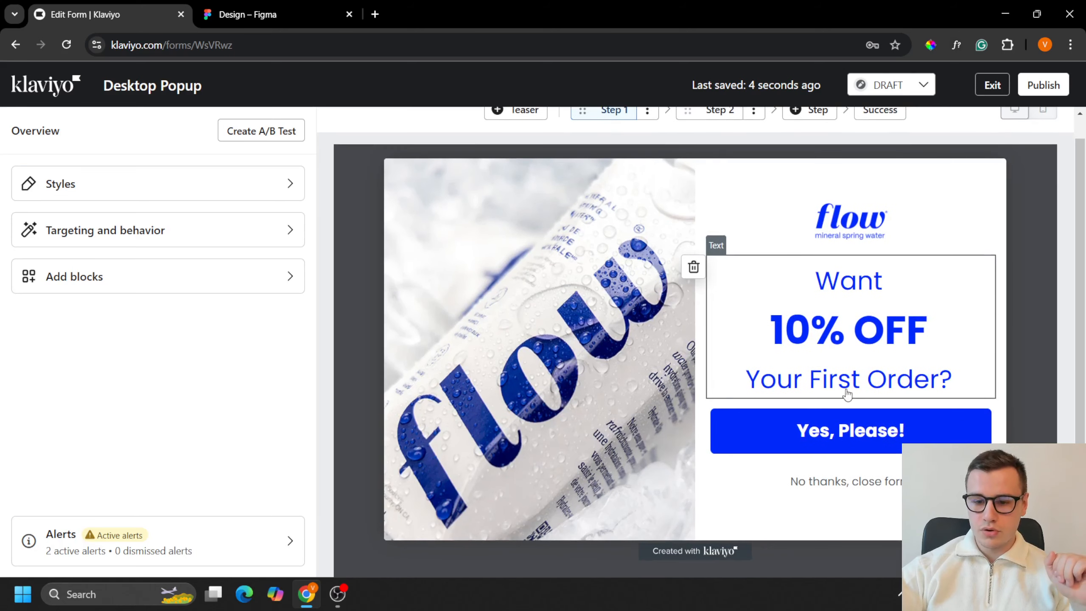
{"action": "scroll", "coordinate": [800, 396], "scroll_direction": "up", "scroll_amount": 1}
{"action": "left_click", "coordinate": [720, 131]}
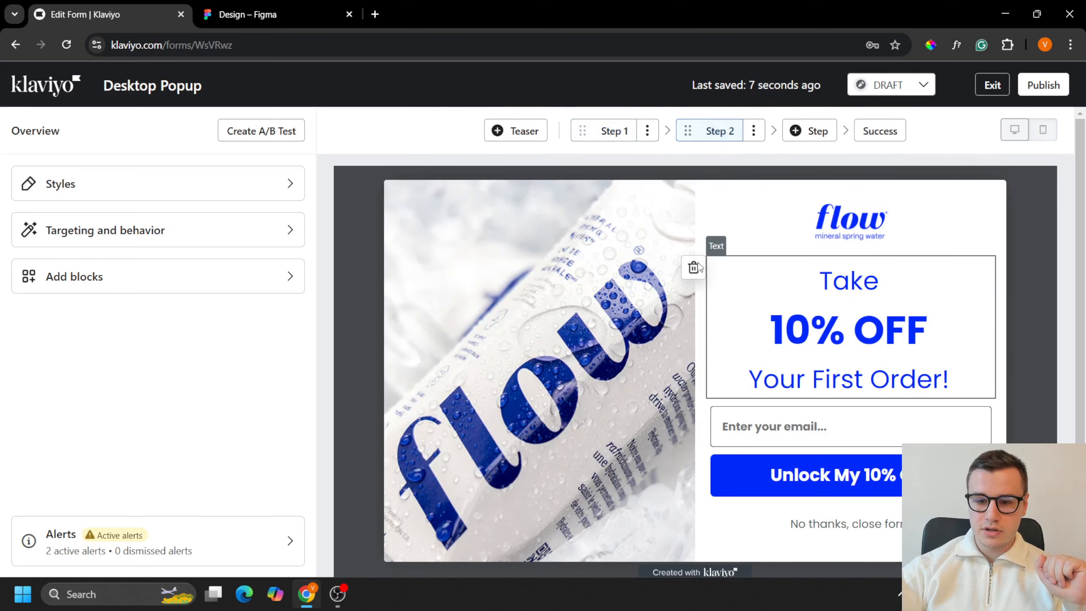
Step: Check the desktop layouts of Step 1, Step 2 and the Success step
{"action": "left_click", "coordinate": [615, 131]}
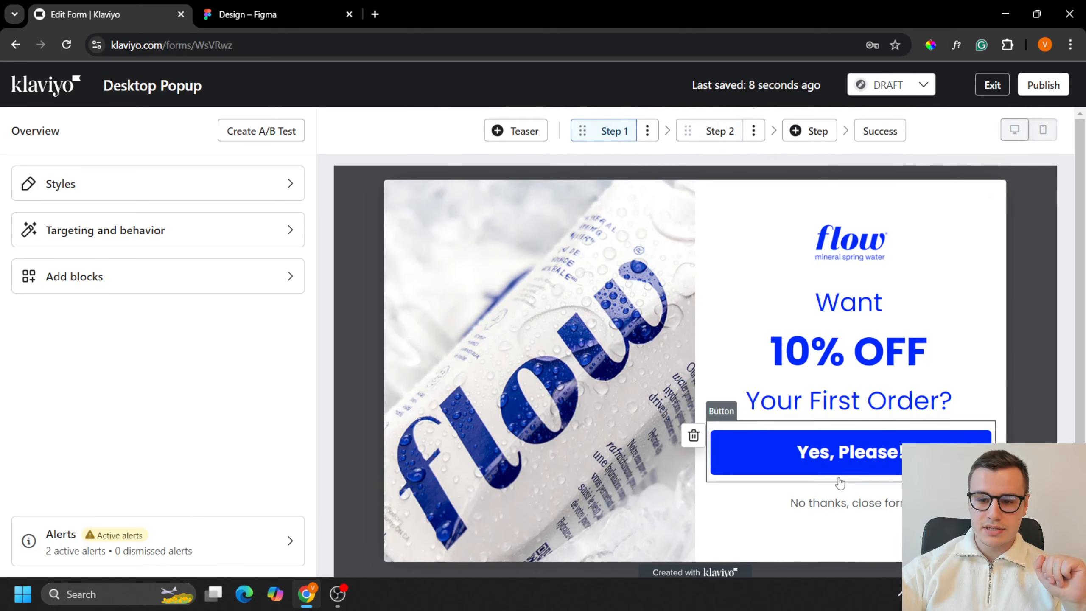
{"action": "left_click", "coordinate": [710, 135]}
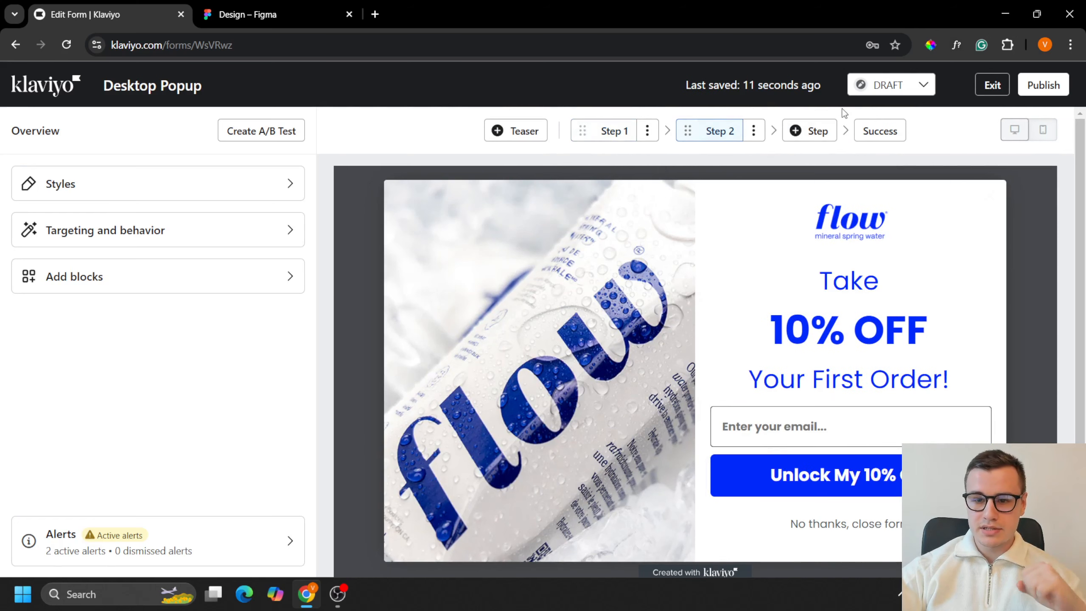
{"action": "left_click", "coordinate": [873, 131]}
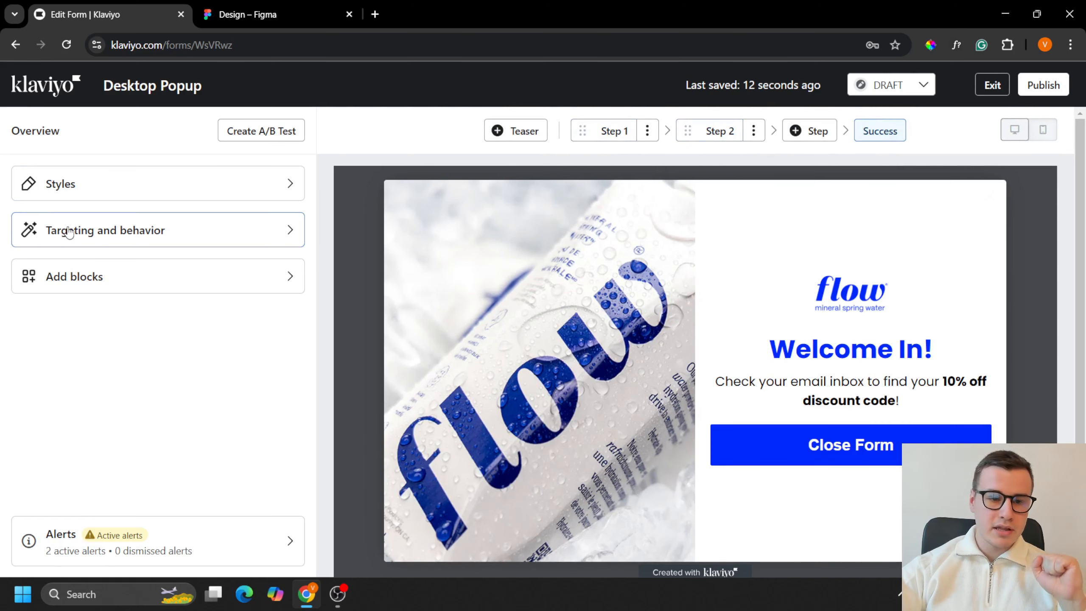
Step: Review the form's display timing rules and its visitor and URL targeting settings, and return to the form overview
{"action": "left_click", "coordinate": [110, 247]}
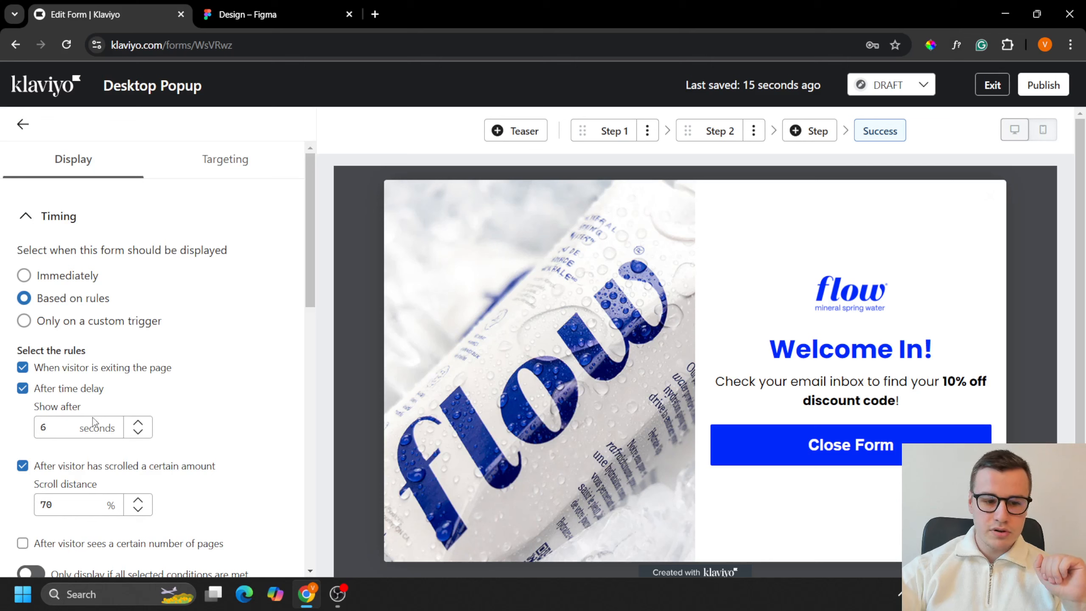
{"action": "scroll", "coordinate": [92, 418], "scroll_direction": "down", "scroll_amount": 10}
{"action": "scroll", "coordinate": [177, 335], "scroll_direction": "up", "scroll_amount": 9}
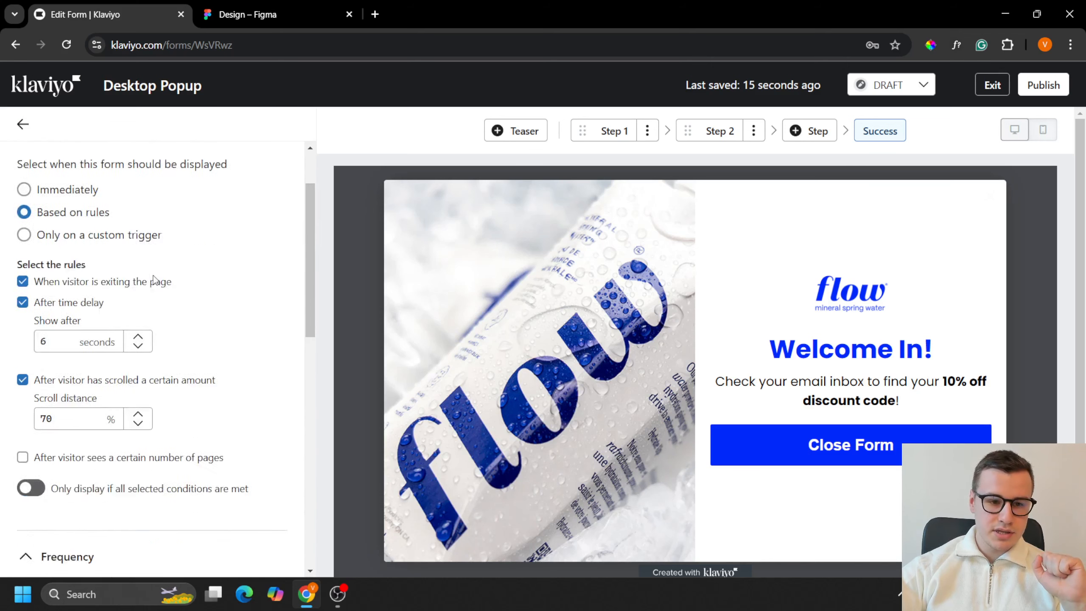
{"action": "scroll", "coordinate": [154, 280], "scroll_direction": "up", "scroll_amount": 3}
{"action": "left_click", "coordinate": [248, 177]}
{"action": "scroll", "coordinate": [215, 352], "scroll_direction": "down", "scroll_amount": 2}
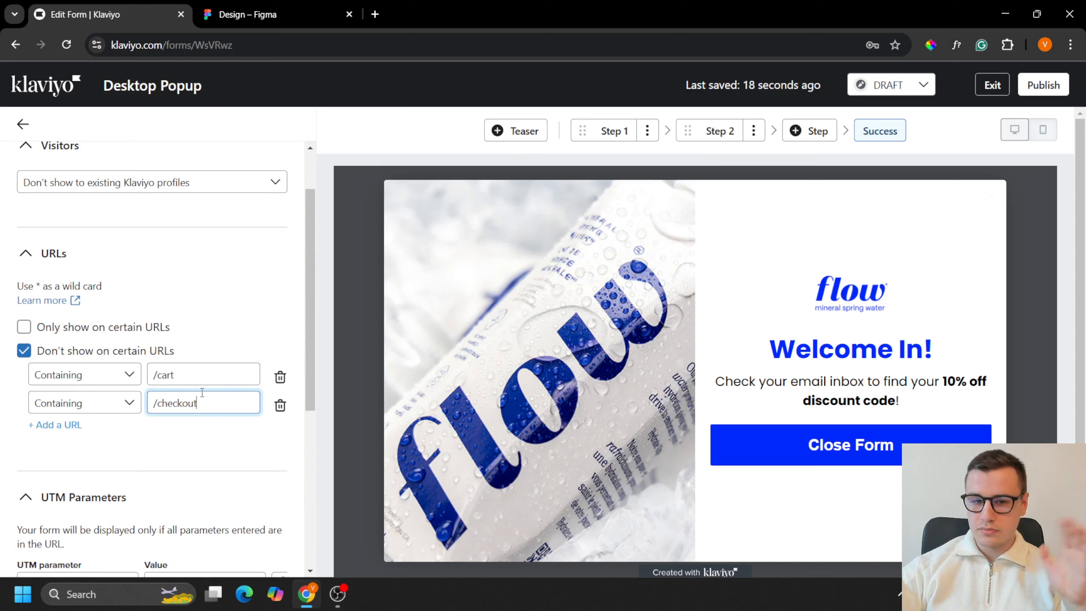
{"action": "left_click", "coordinate": [22, 124]}
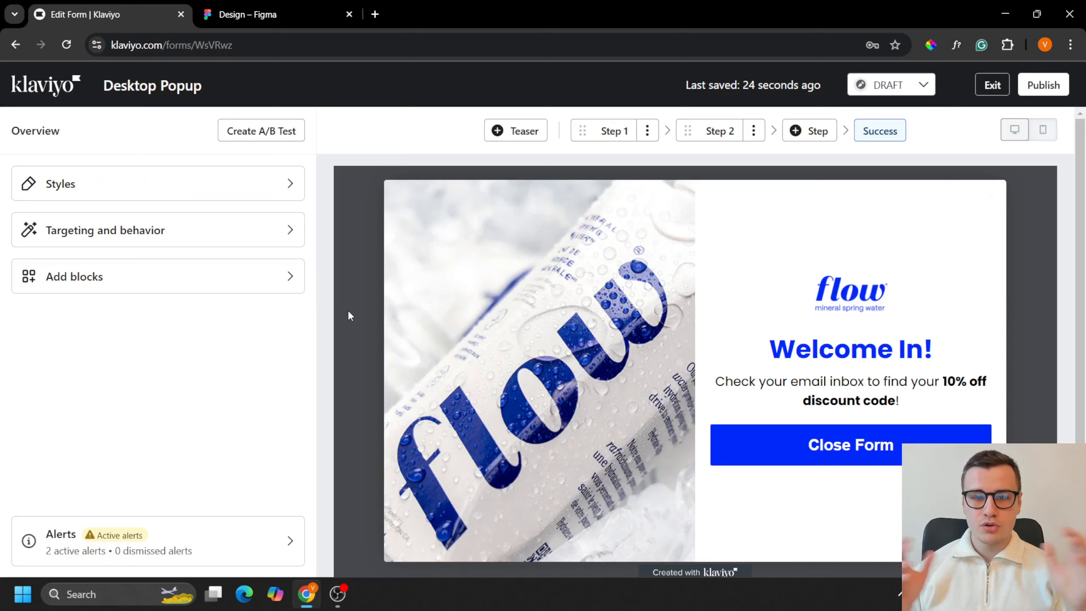
{"action": "key", "text": "ctrl+Tab"}
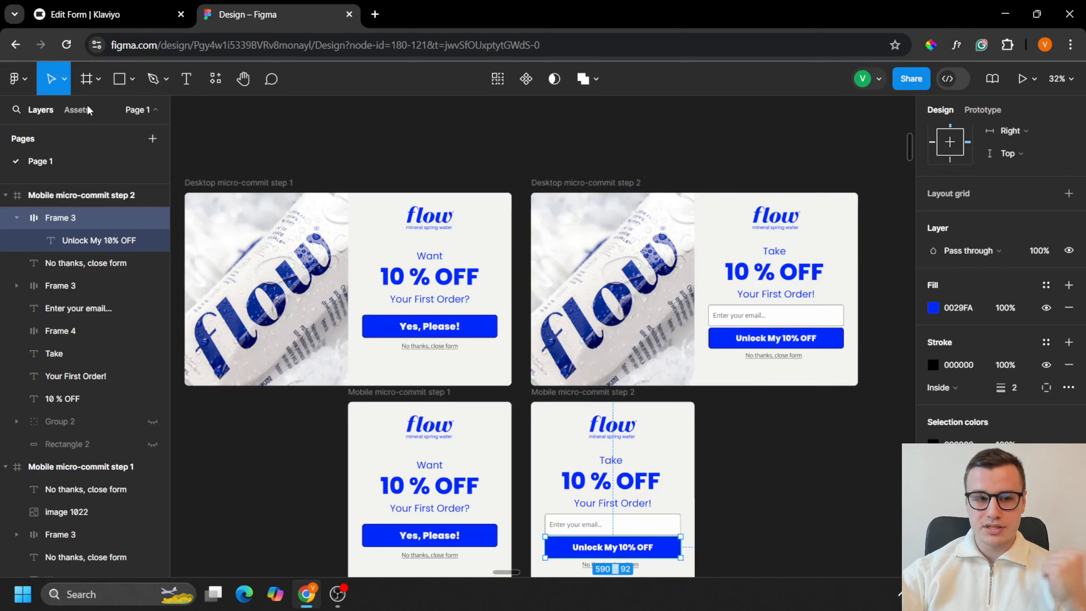
{"action": "left_click", "coordinate": [86, 14]}
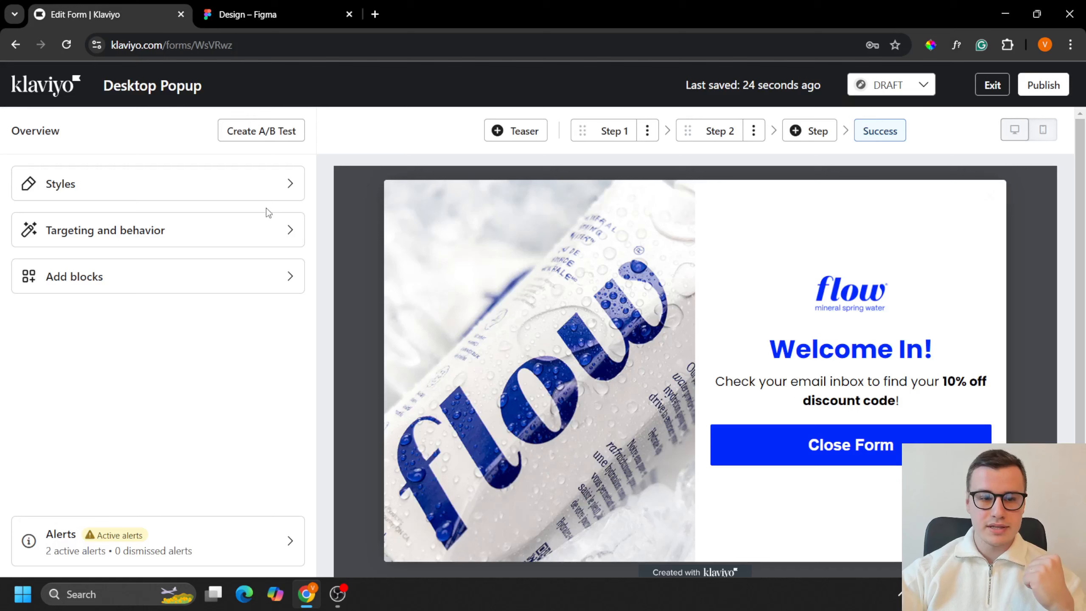
Step: Create an A/B test for the desktop popup with variation A named "2 steps" and variation B named "1 step"
{"action": "left_click", "coordinate": [247, 133]}
{"action": "left_click", "coordinate": [429, 355]}
{"action": "key", "text": "ctrl+a"}
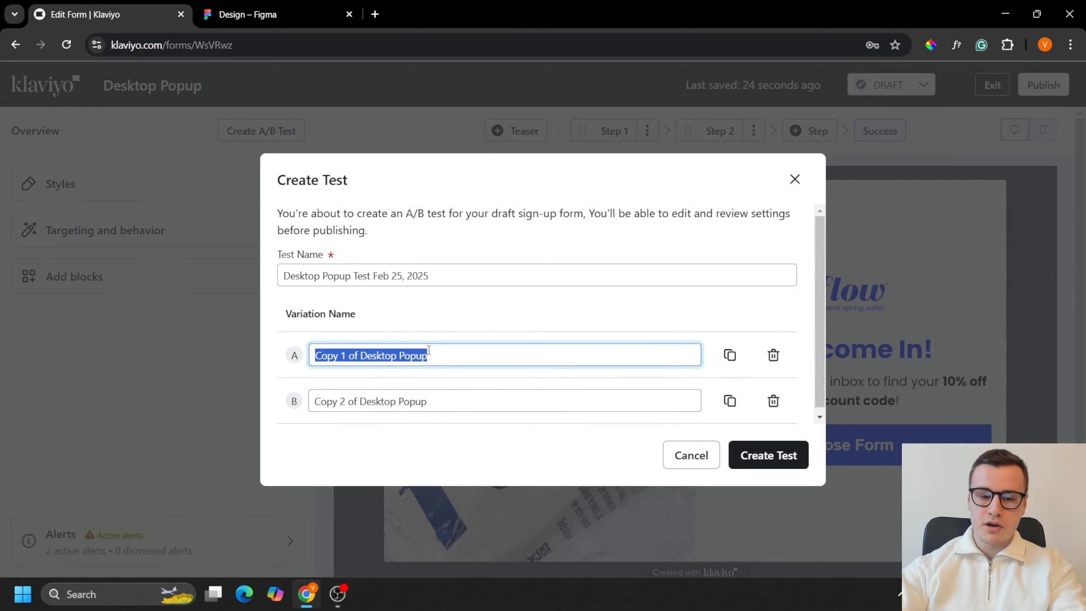
{"action": "type", "text": "2 steps"}
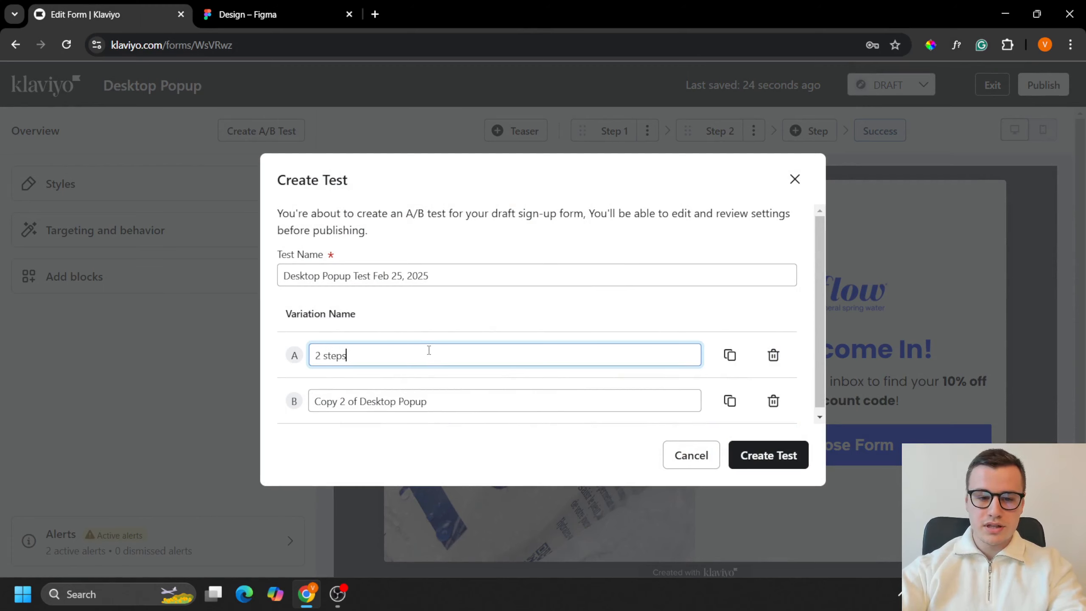
{"action": "left_click", "coordinate": [447, 402]}
{"action": "key", "text": "ctrl+a"}
{"action": "type", "text": "1 step"}
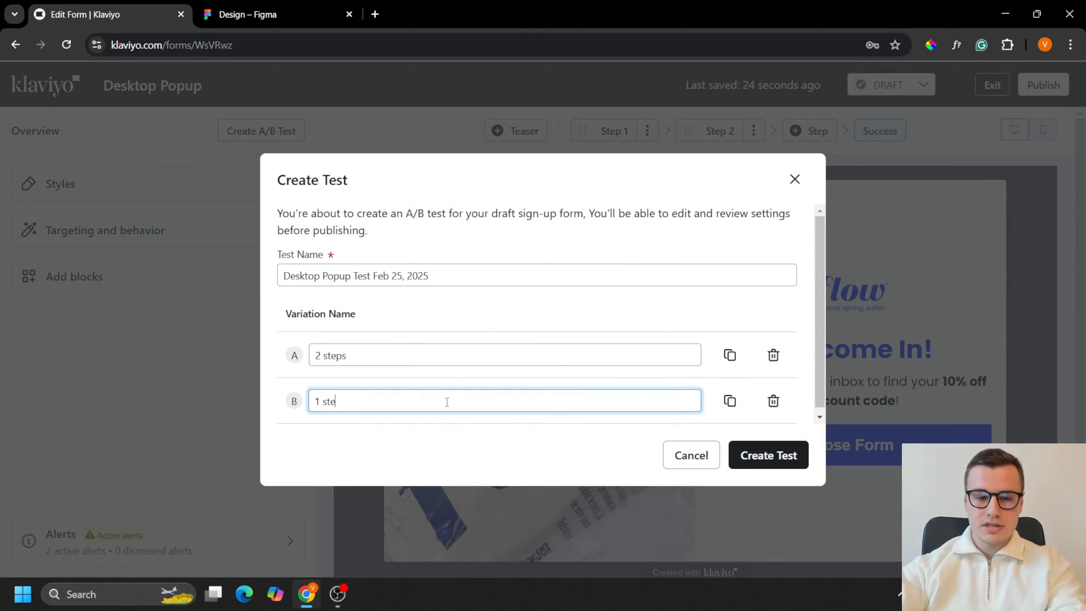
{"action": "left_click", "coordinate": [768, 453]}
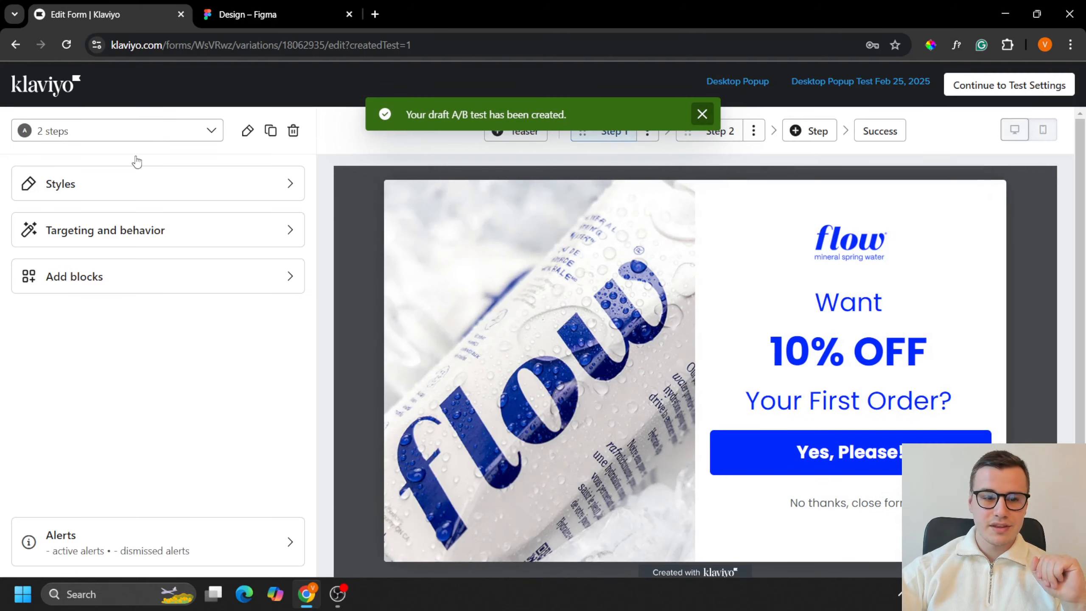
Step: Delete Step 1 from the "1 step" variation and check its remaining Step 2 and Success layouts
{"action": "left_click", "coordinate": [117, 137]}
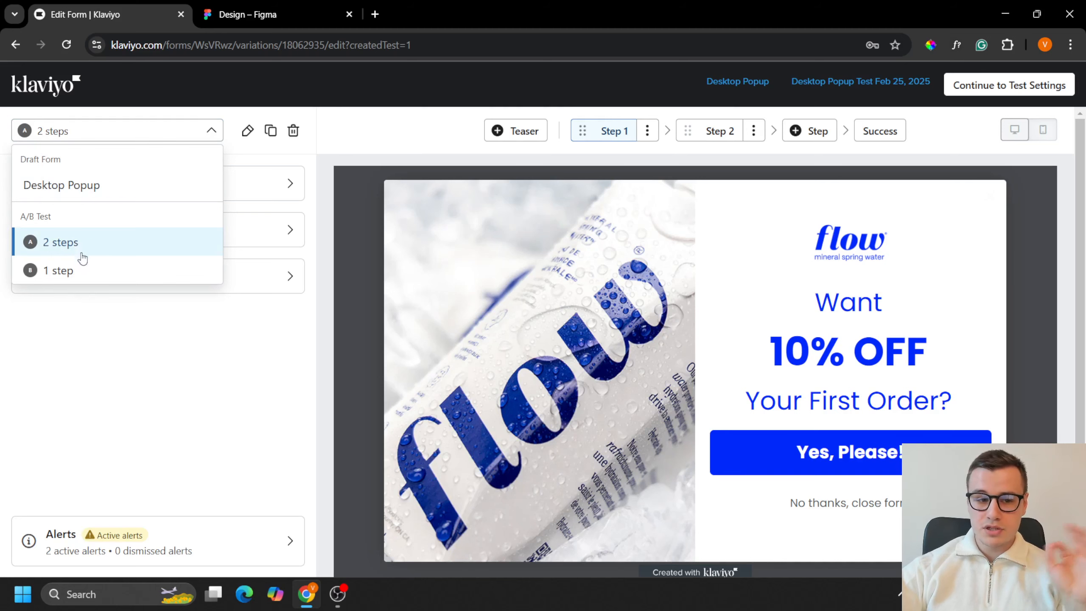
{"action": "left_click", "coordinate": [91, 271]}
{"action": "left_click", "coordinate": [91, 271]}
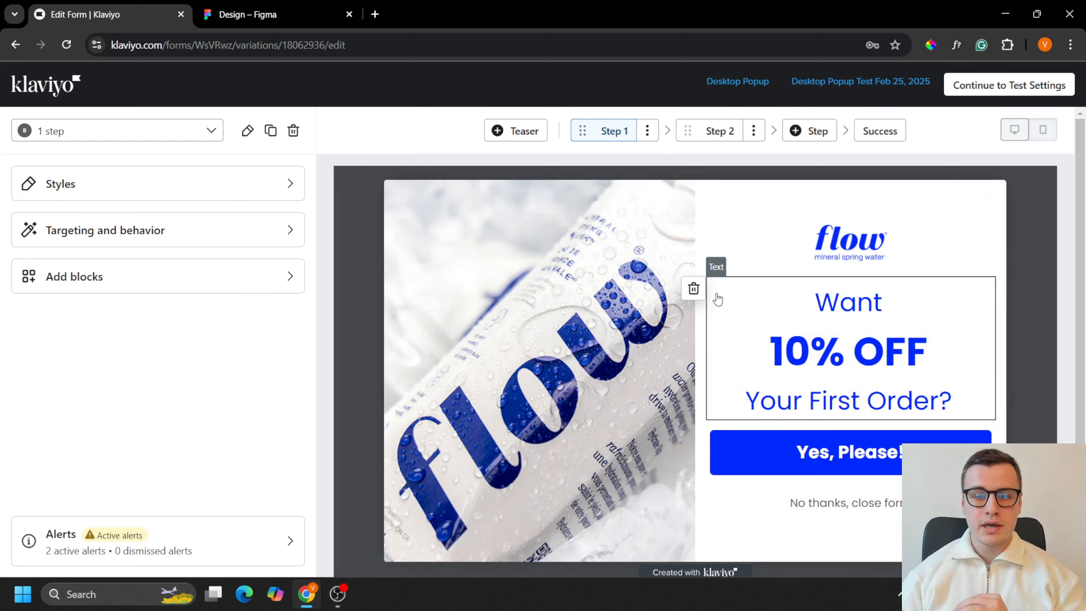
{"action": "left_click", "coordinate": [647, 130]}
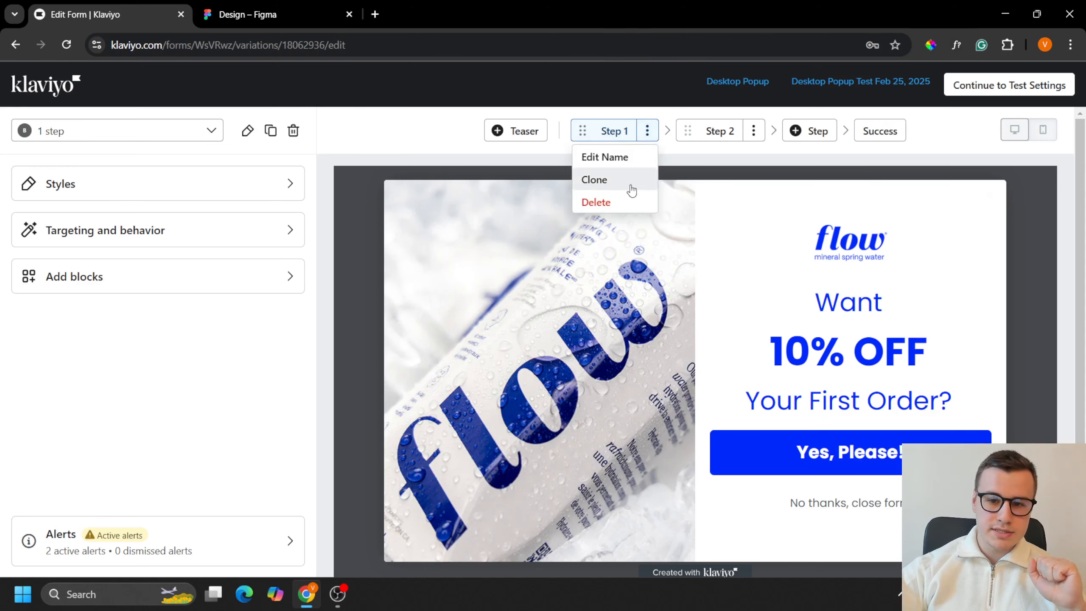
{"action": "left_click", "coordinate": [626, 203]}
{"action": "left_click", "coordinate": [754, 361]}
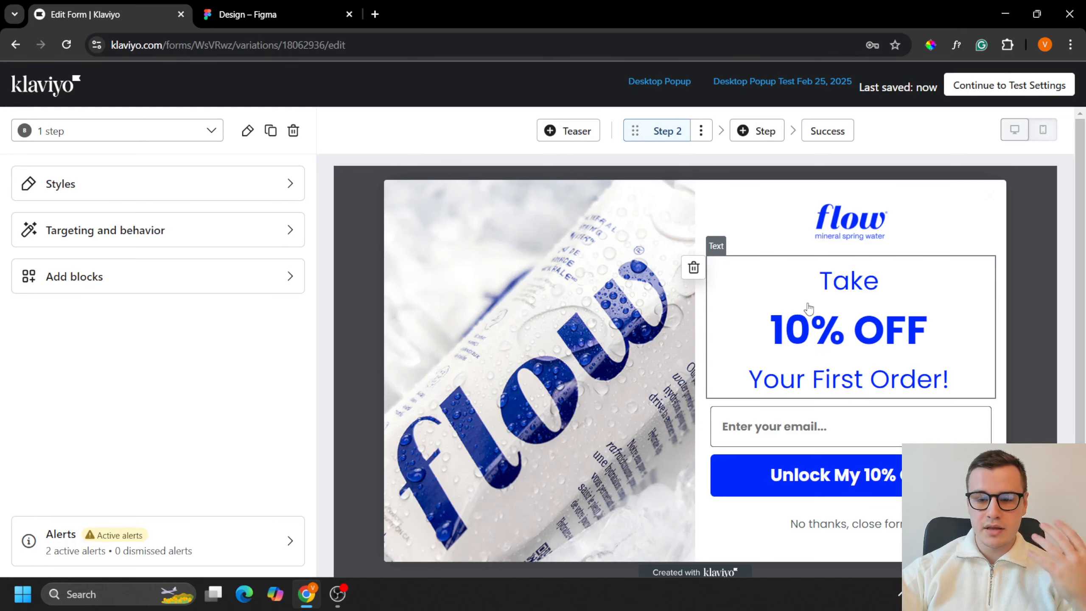
{"action": "left_click", "coordinate": [839, 140]}
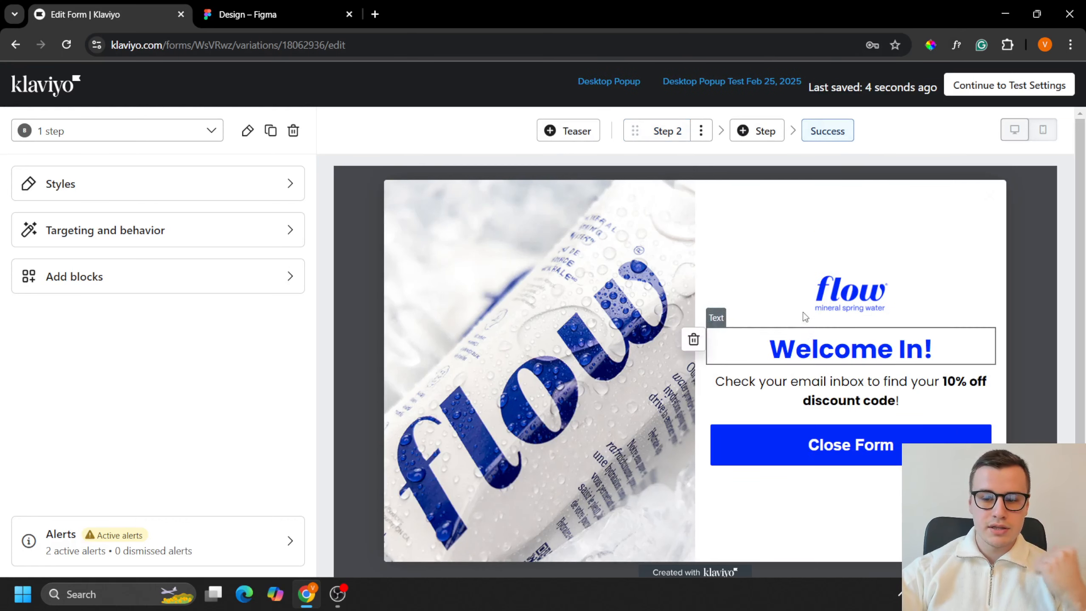
{"action": "left_click", "coordinate": [666, 137]}
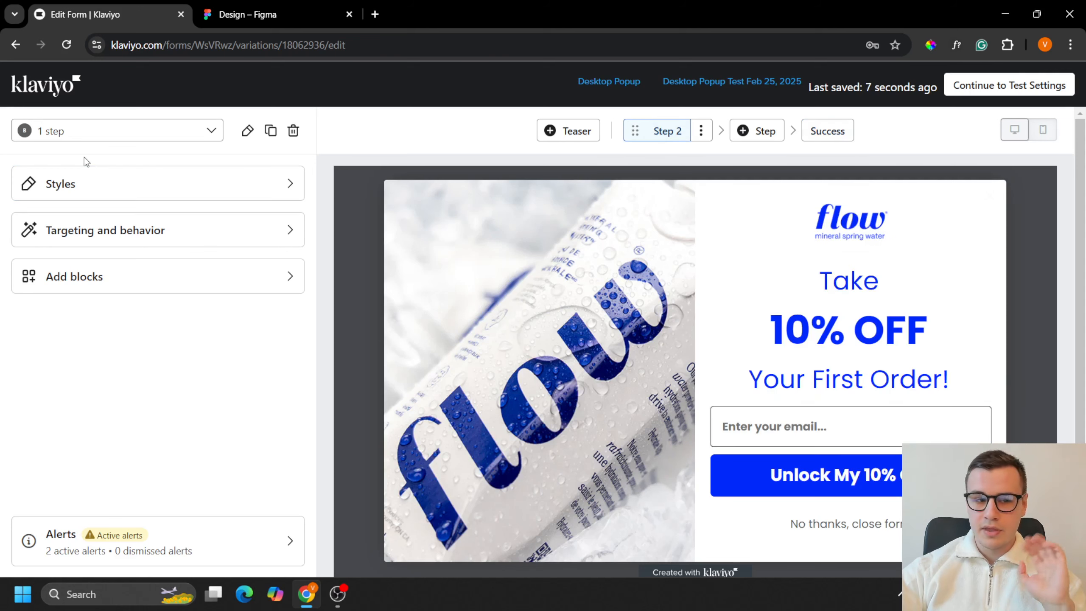
Step: Continue to the A/B test settings and return to the sign-up forms list to check the Desktop Popup's status
{"action": "left_click", "coordinate": [971, 85]}
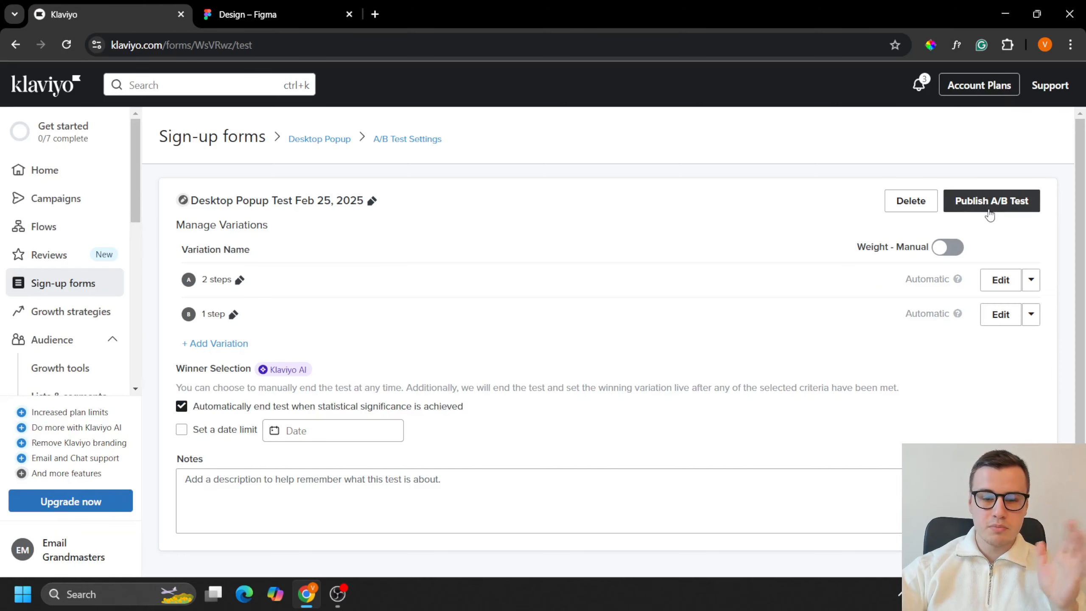
{"action": "left_click", "coordinate": [55, 286]}
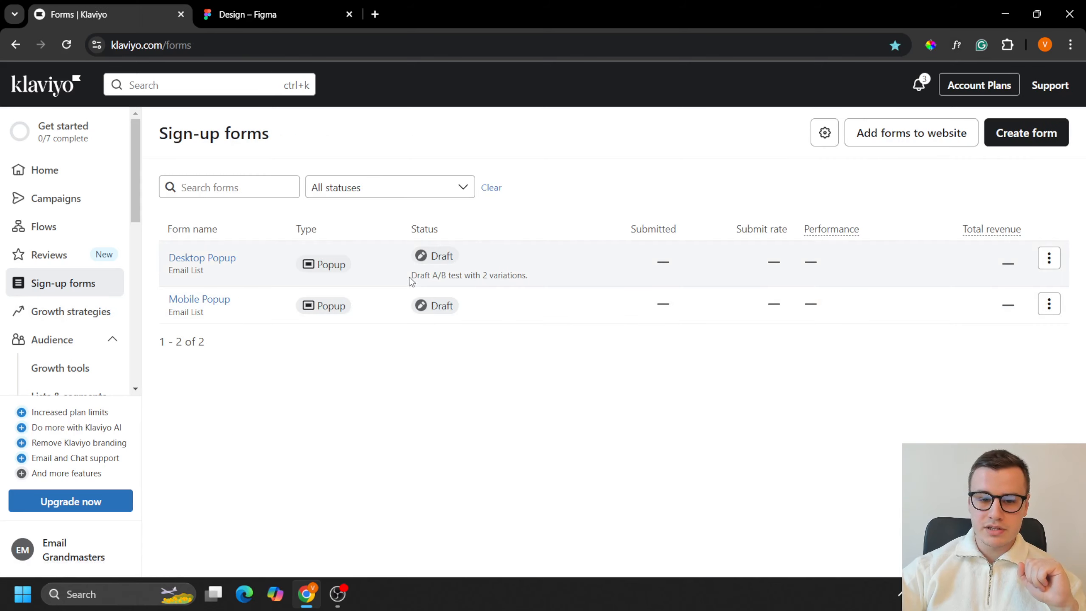
{"action": "left_click_drag", "start_coordinate": [412, 276], "coordinate": [555, 281]}
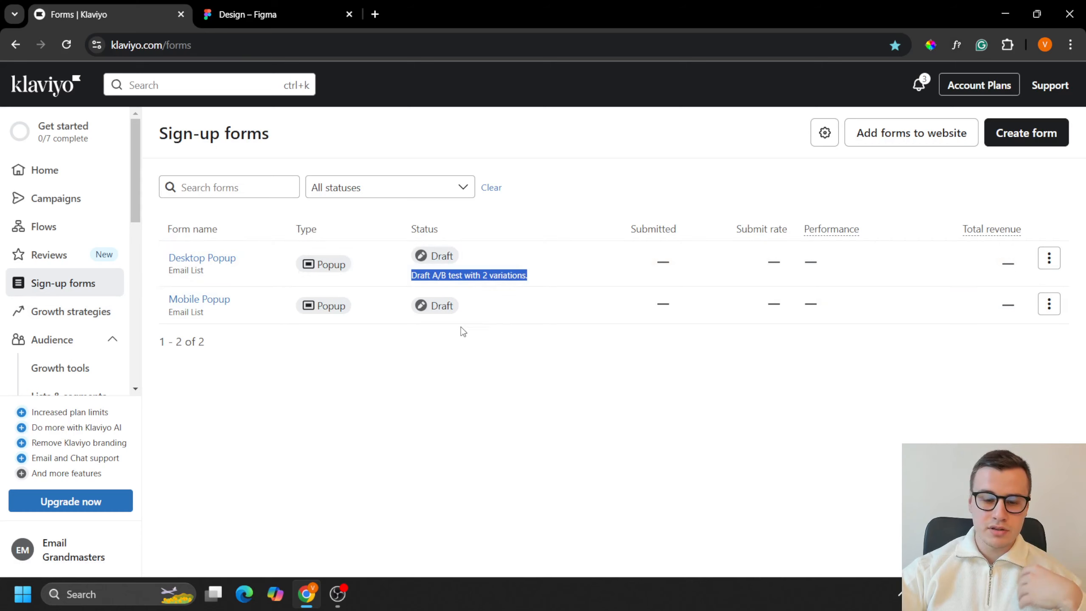
{"action": "left_click", "coordinate": [431, 277]}
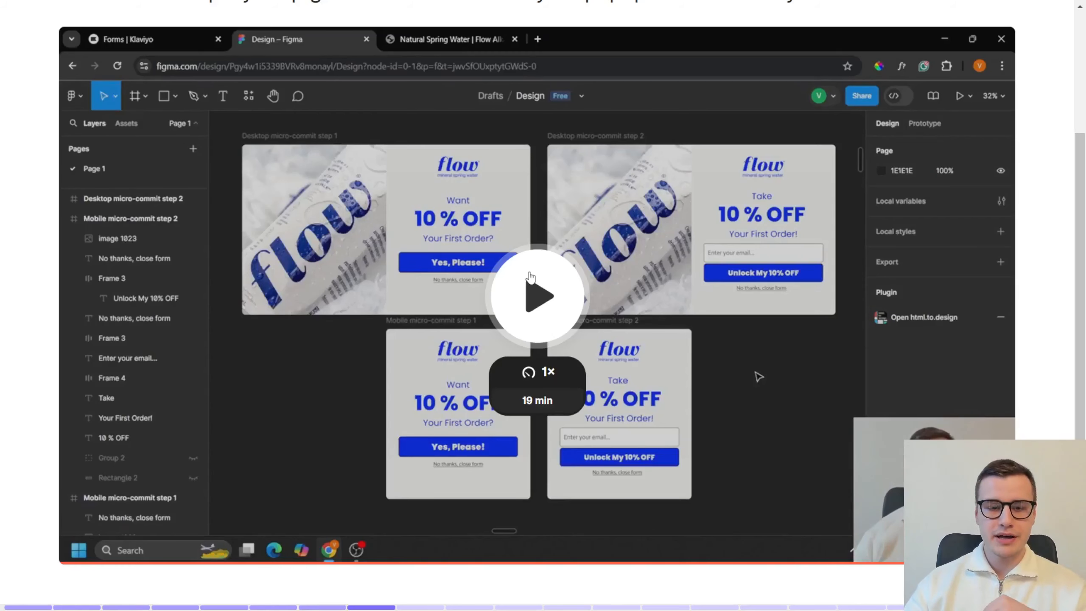
{"action": "key", "text": "Right"}
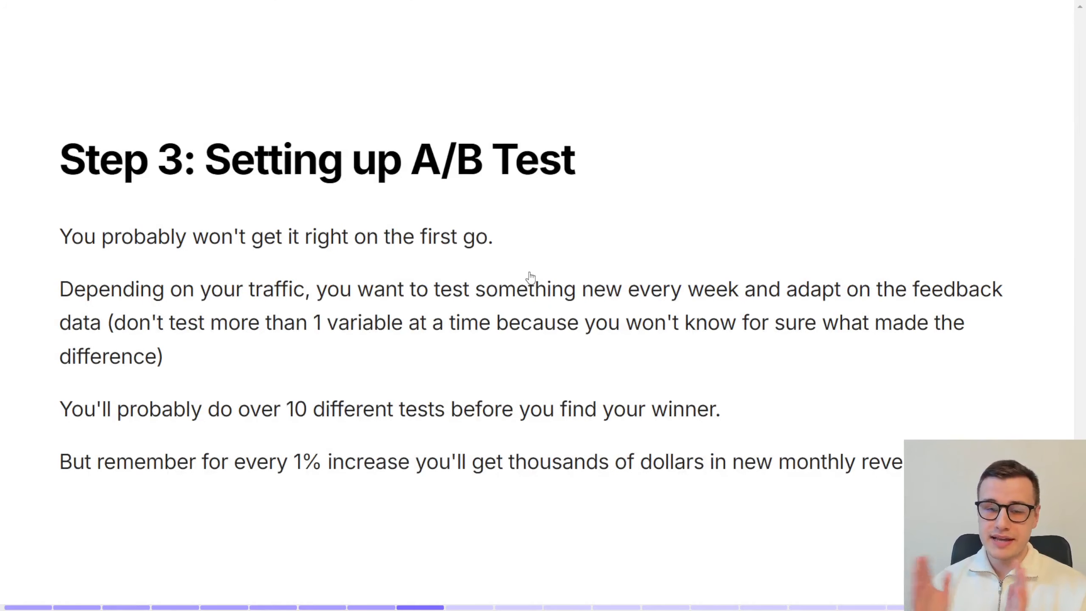